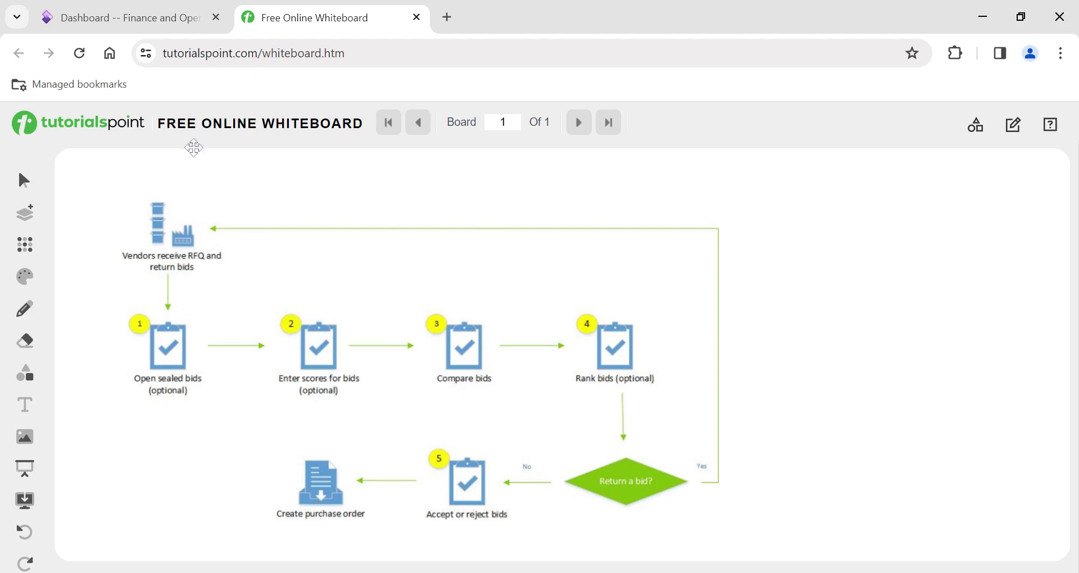
# Step: Switch to the Finance and Operations browser page and open All purchase requisitions in the Procurement and sourcing module
pyautogui.click(123, 27)
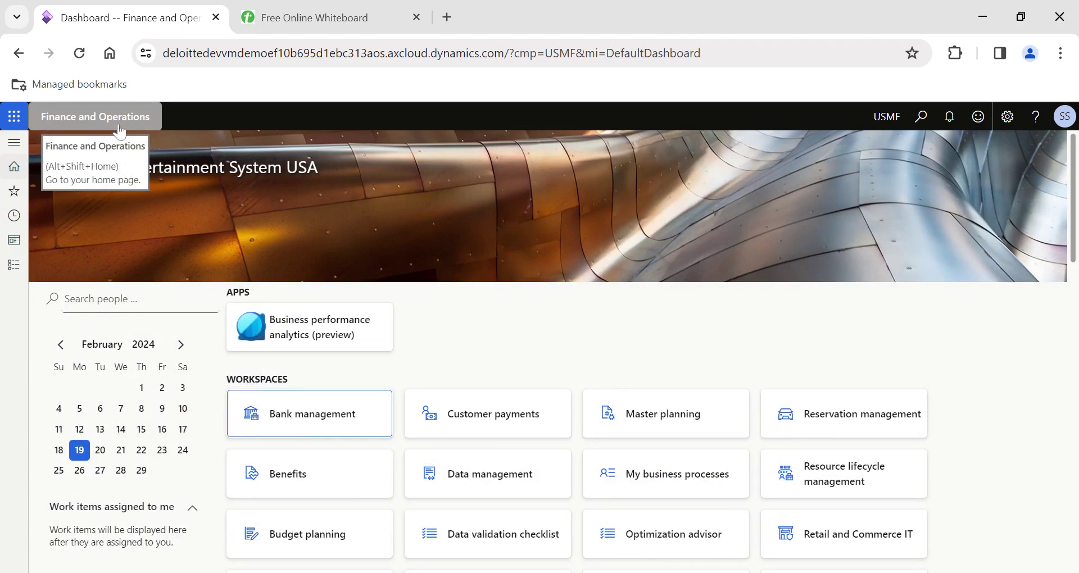
pyautogui.click(14, 265)
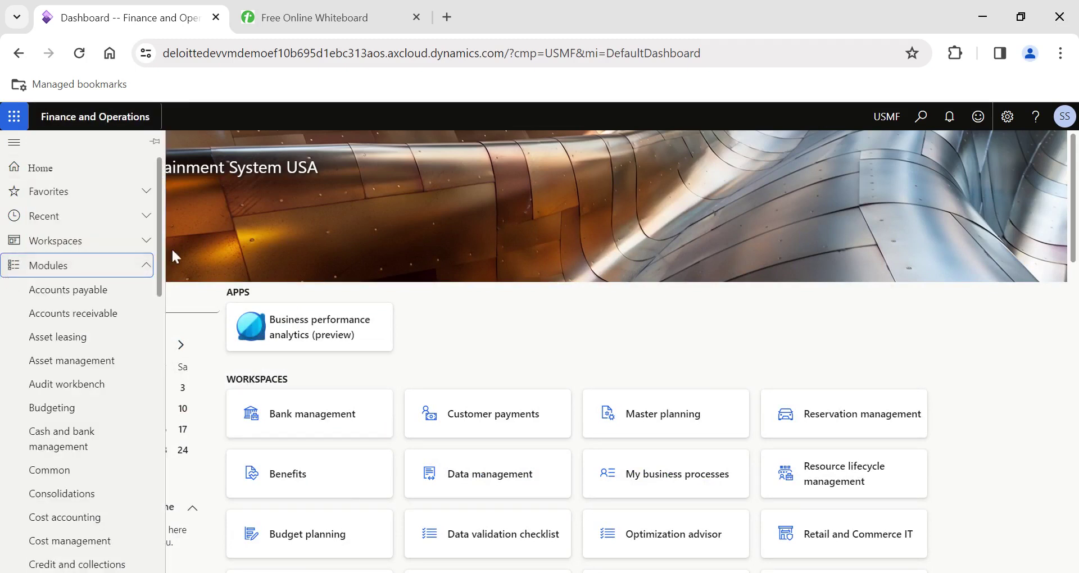
pyautogui.click(233, 241)
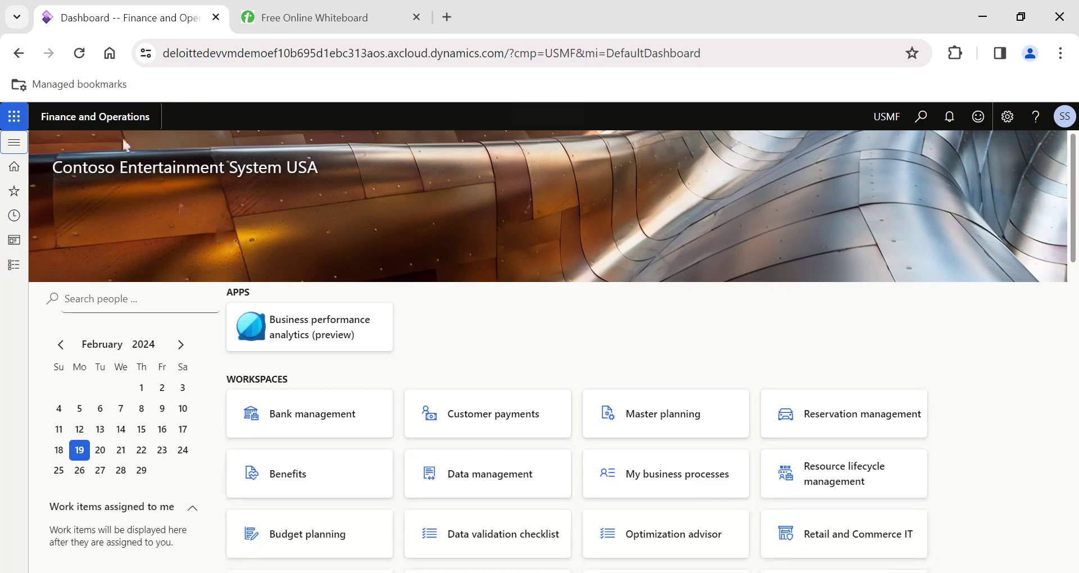
pyautogui.click(14, 265)
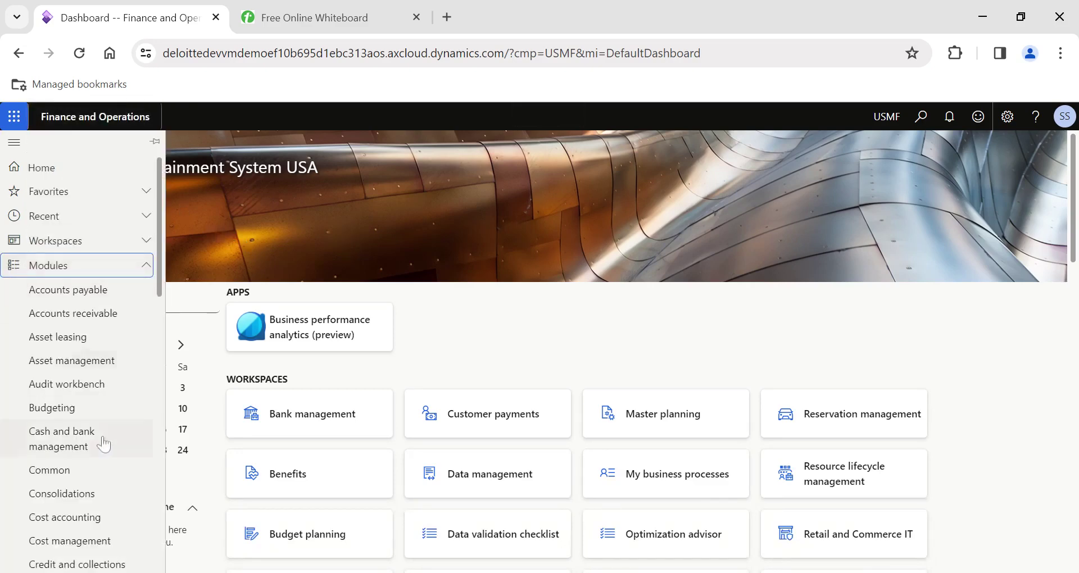
pyautogui.scroll(-5, 102, 444)
pyautogui.scroll(-9, 101, 450)
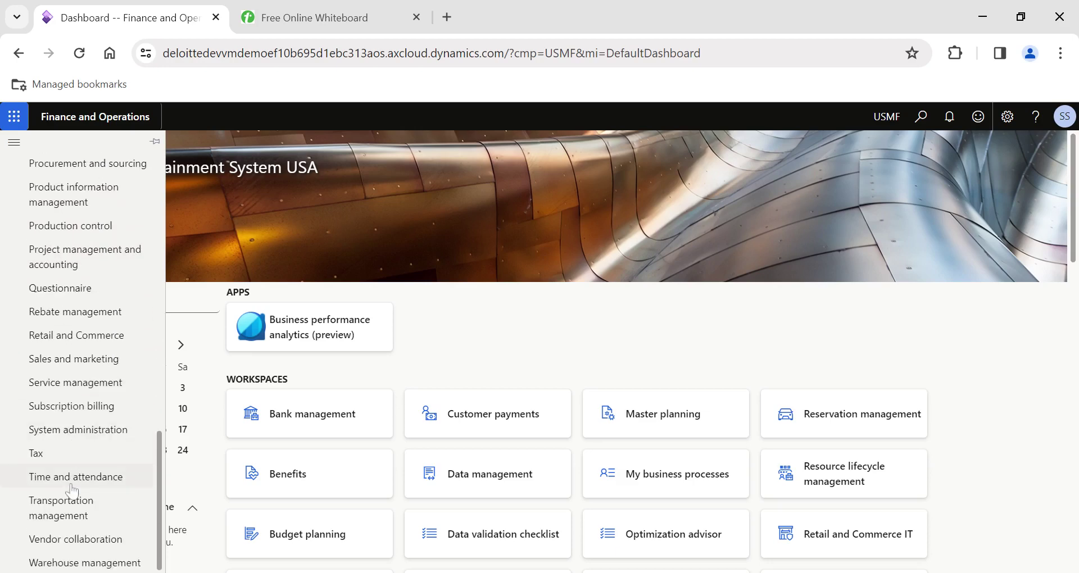
pyautogui.scroll(3, 74, 449)
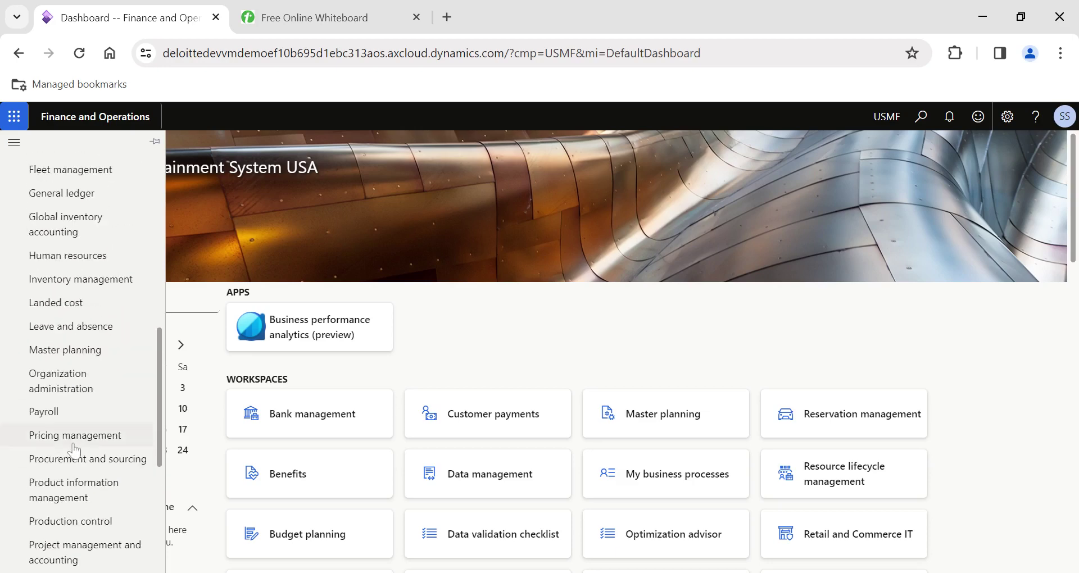
pyautogui.scroll(-1, 73, 449)
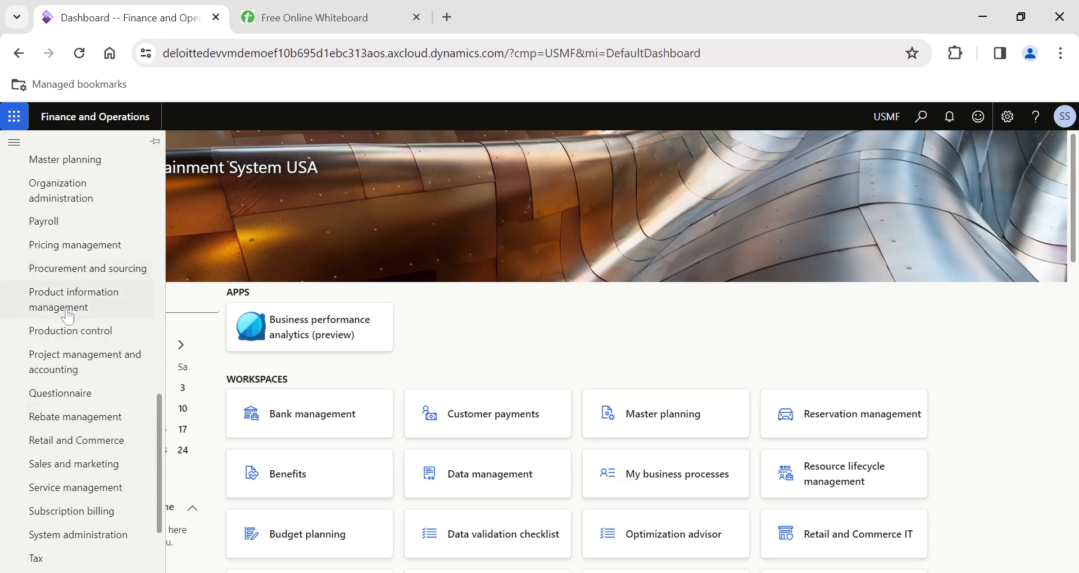
pyautogui.scroll(-2, 84, 487)
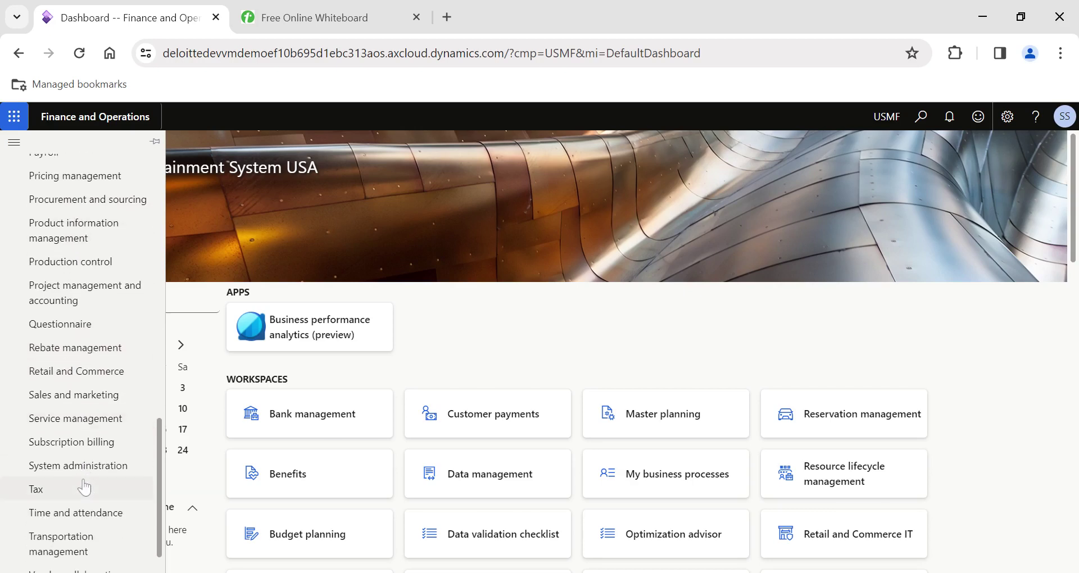
pyautogui.scroll(-1, 85, 487)
pyautogui.scroll(5, 83, 485)
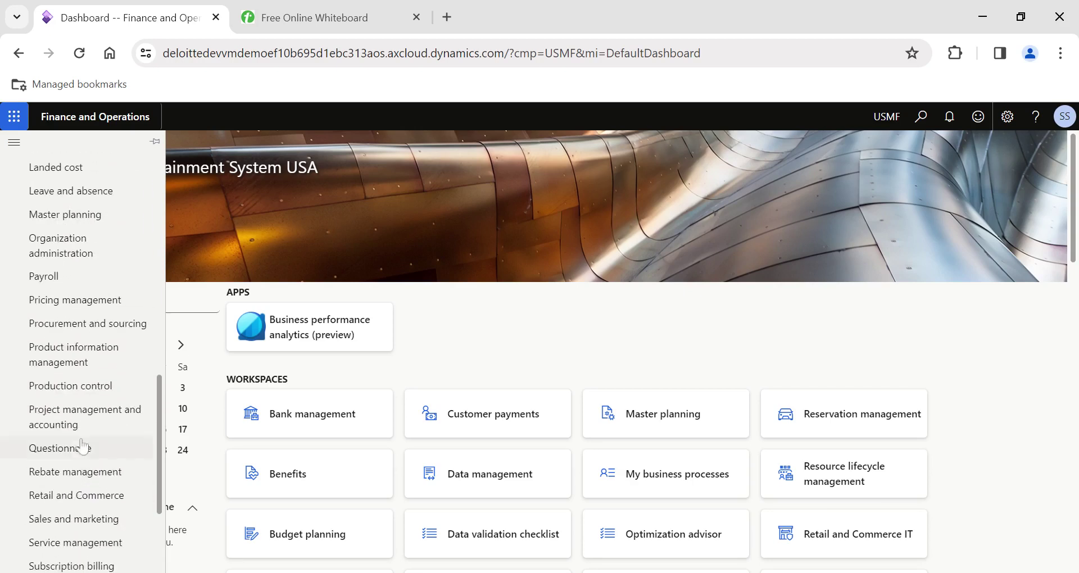
pyautogui.click(67, 331)
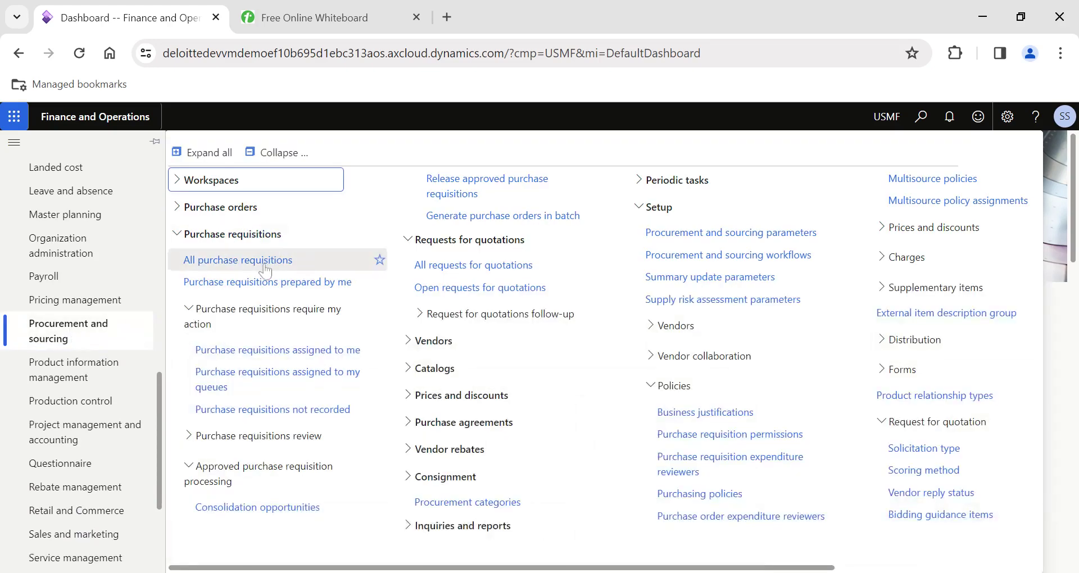
pyautogui.click(245, 259)
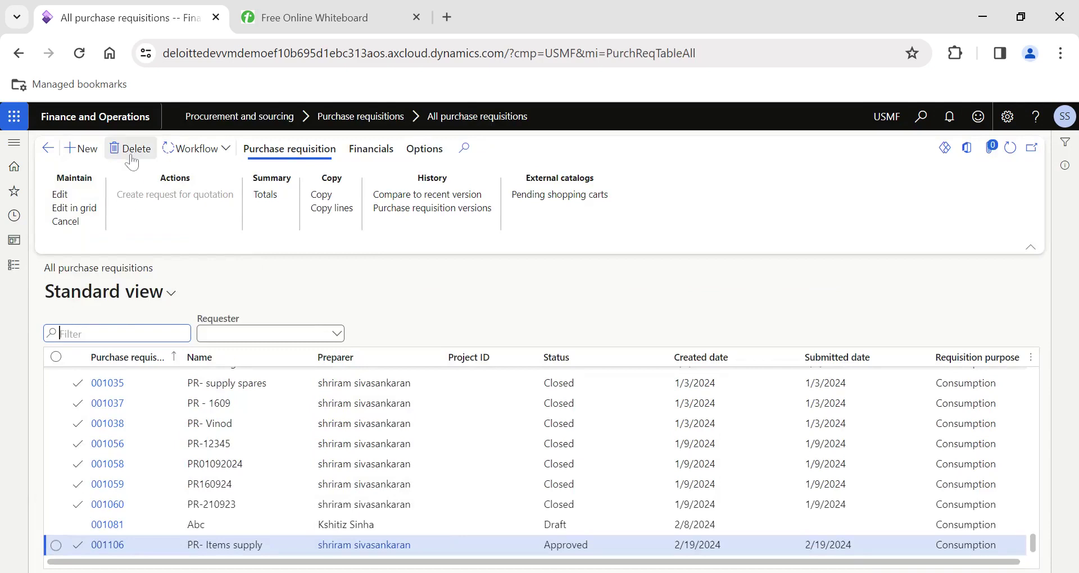
# Step: Create a new purchase requisition named "PR- RM items"
pyautogui.click(84, 149)
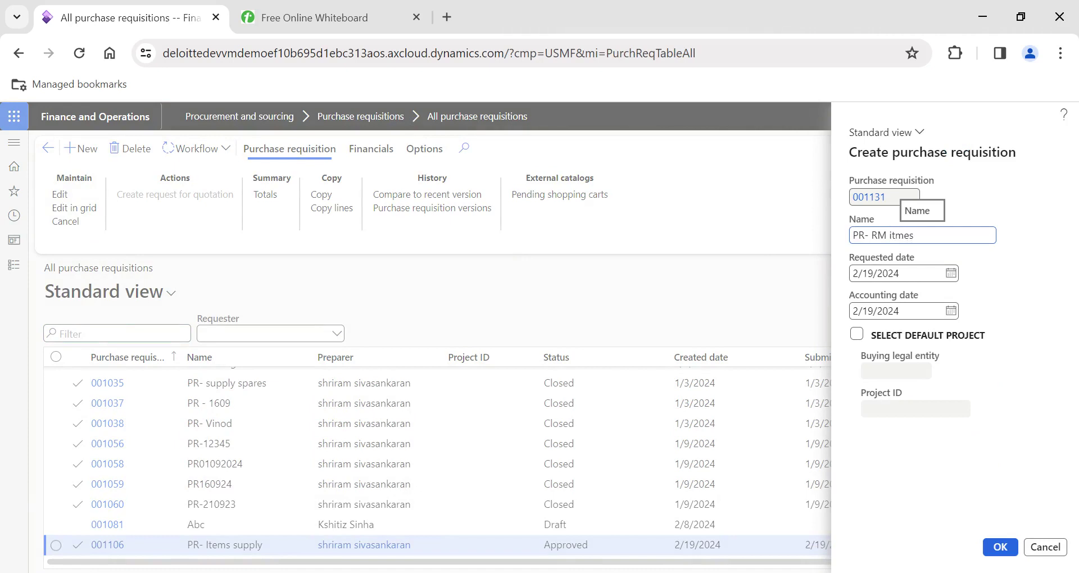
pyautogui.press('Left')
pyautogui.press('Left')
pyautogui.press('BackSpace')
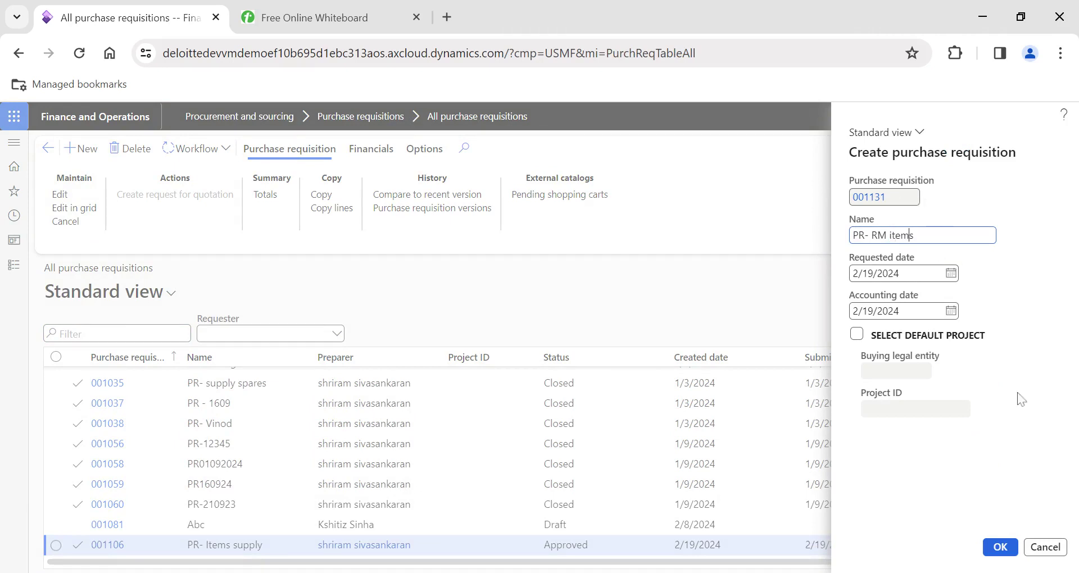
pyautogui.click(1000, 545)
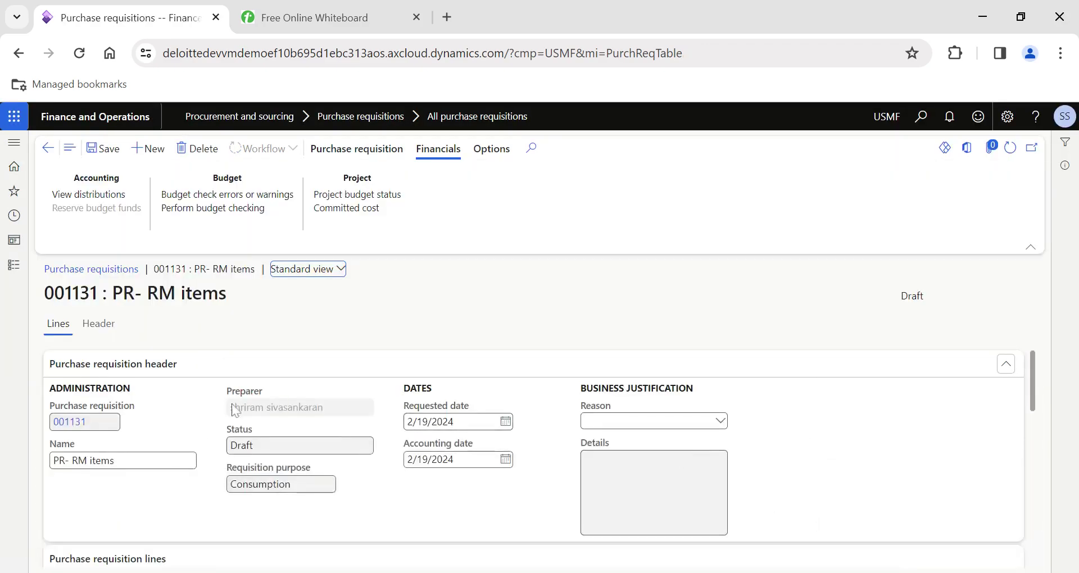
# Step: Add a line to the purchase requisition for item number Brake cabel
pyautogui.scroll(-5, 195, 450)
pyautogui.scroll(2, 192, 534)
pyautogui.click(67, 380)
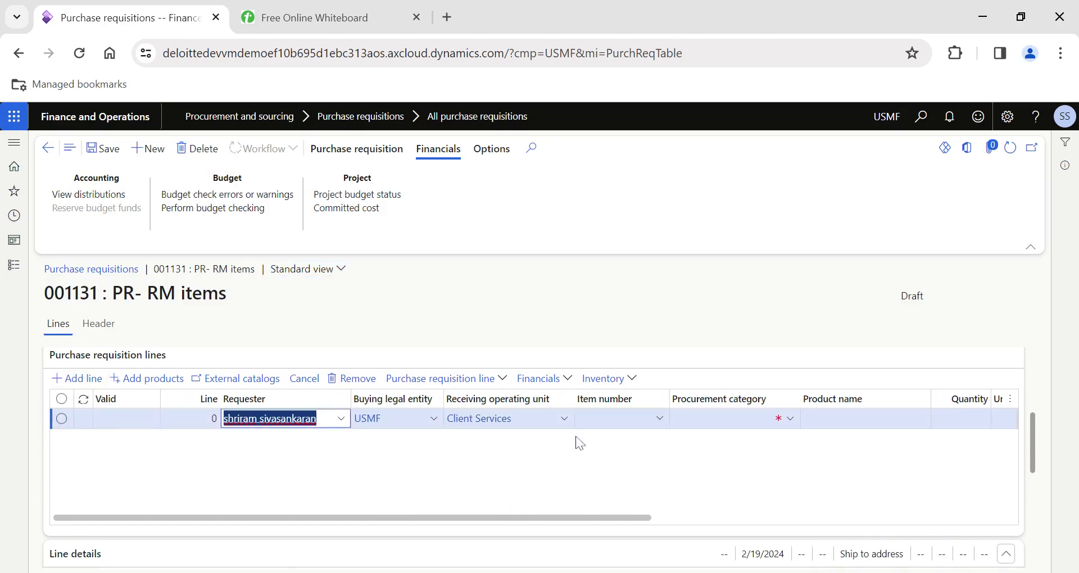
pyautogui.click(492, 421)
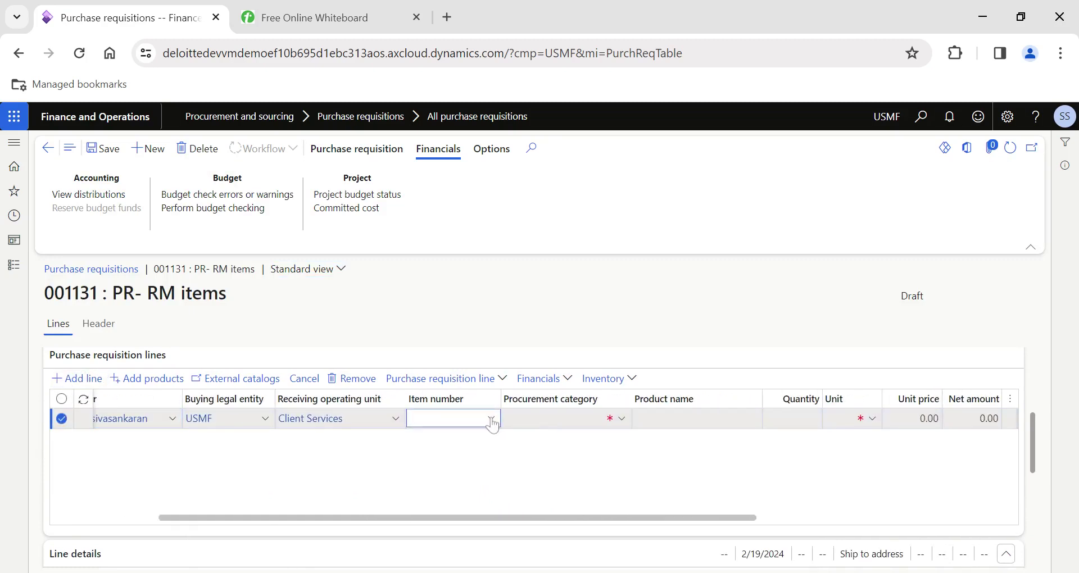
pyautogui.click(492, 421)
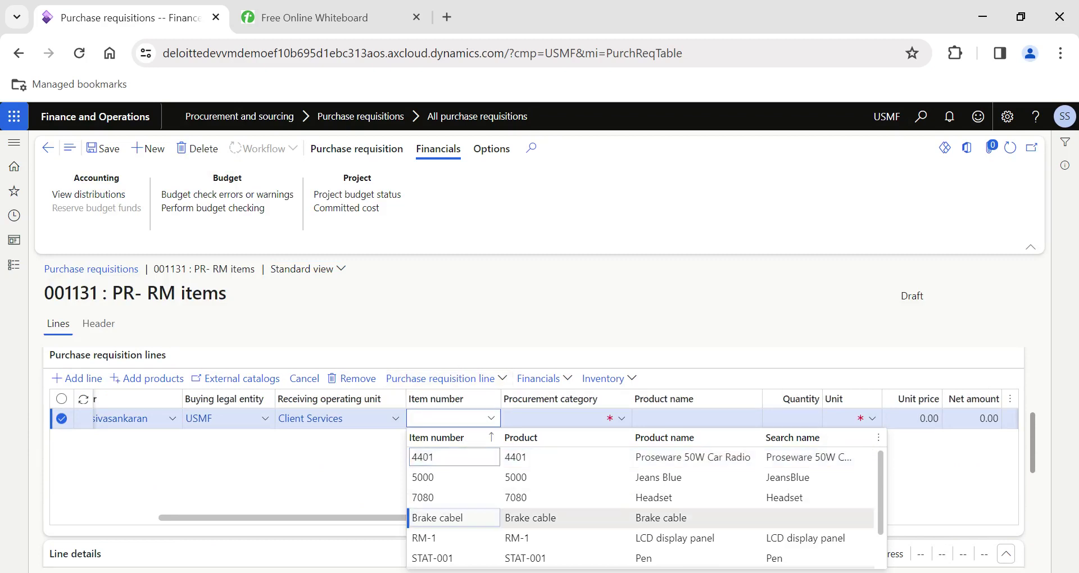
pyautogui.press('Return')
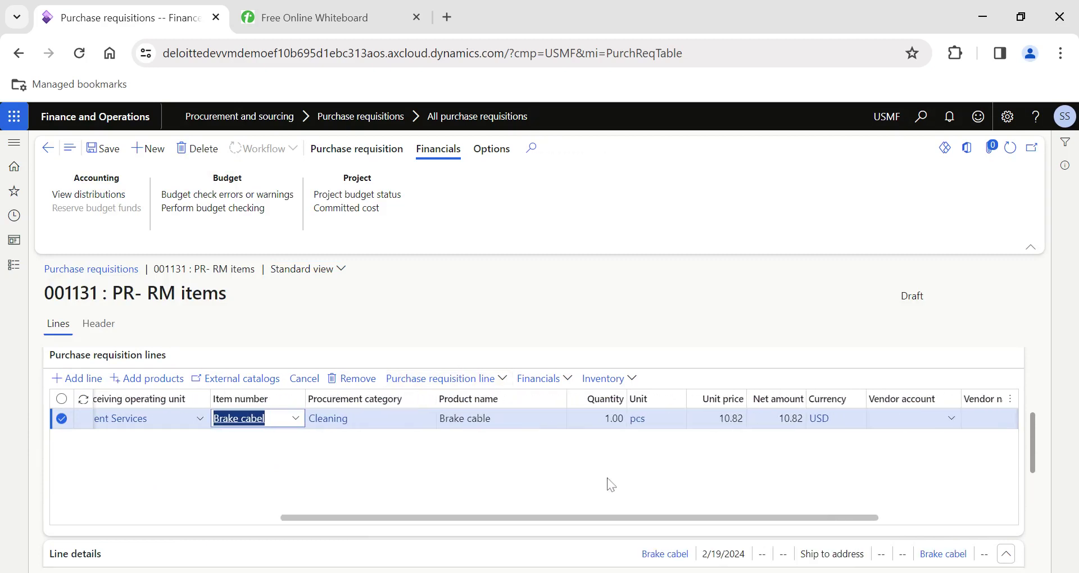
# Step: Set the Brake cabel line's quantity to 100 and try to save the requisition
pyautogui.click(606, 418)
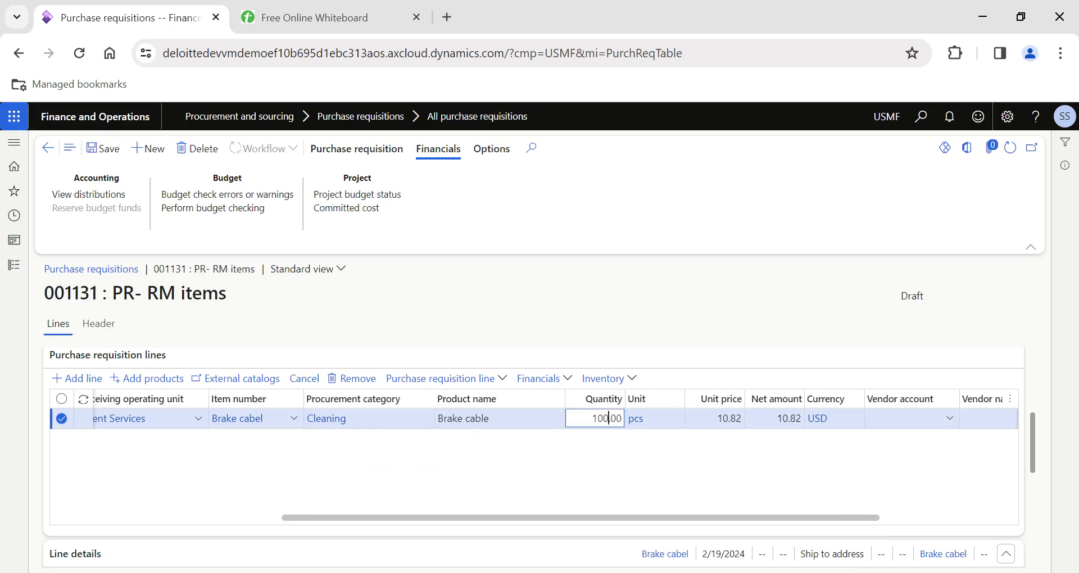
pyautogui.press('Tab')
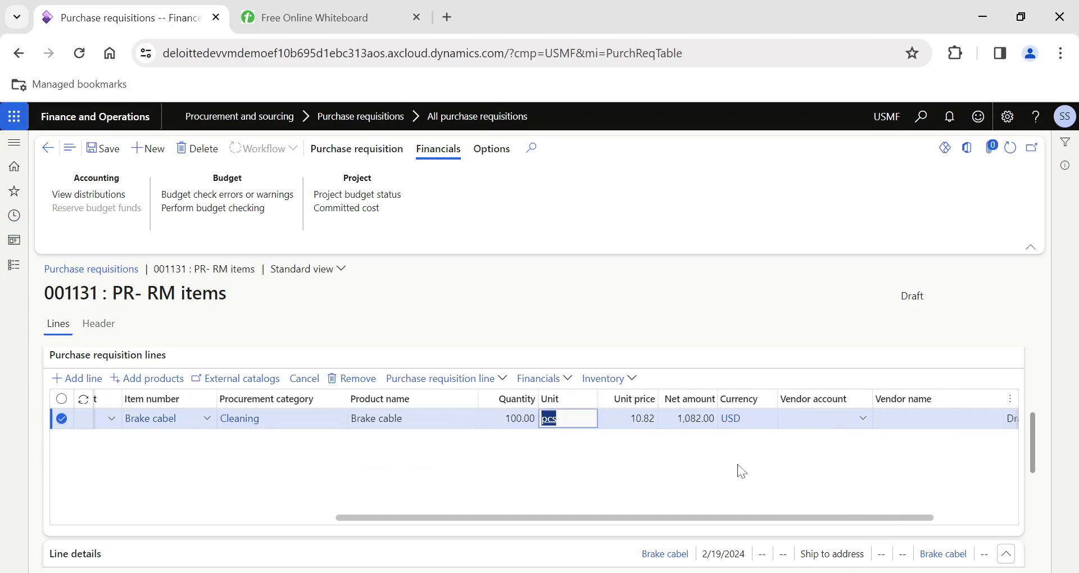
pyautogui.hscroll(-10, 458, 484)
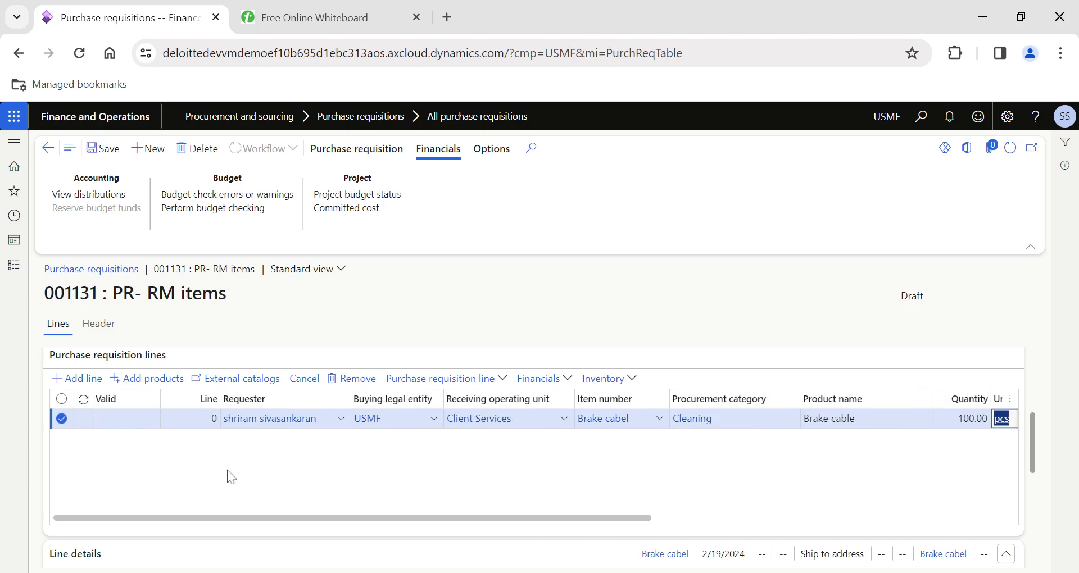
pyautogui.scroll(-2, 224, 489)
pyautogui.scroll(4, 227, 489)
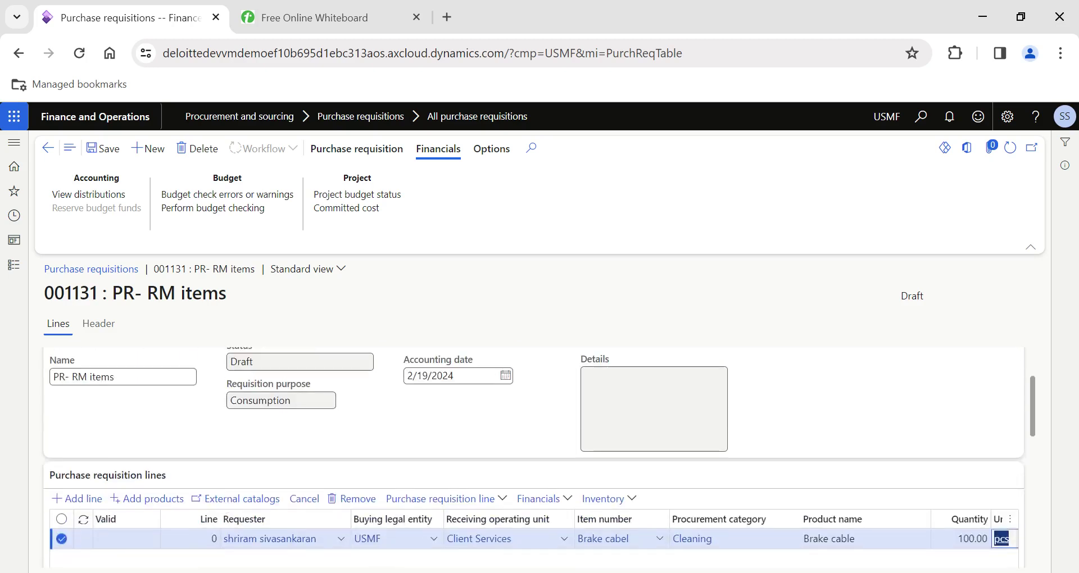
pyautogui.click(103, 148)
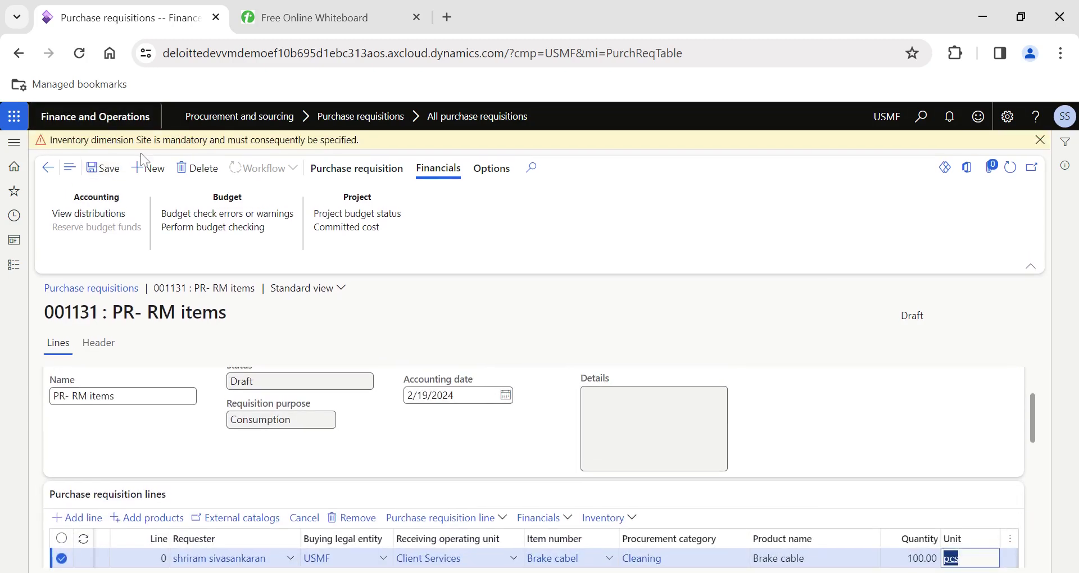
# Step: Set the Site inventory dimension to 2 in the requisition line's details, dismiss the warning and save the requisition
pyautogui.scroll(-3, 366, 393)
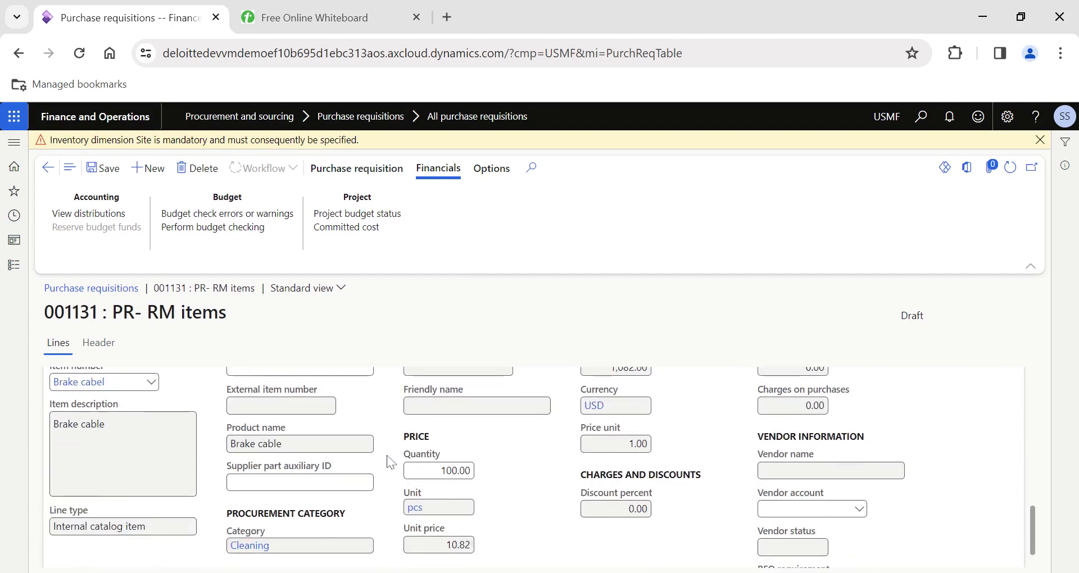
pyautogui.scroll(1, 450, 410)
pyautogui.click(537, 430)
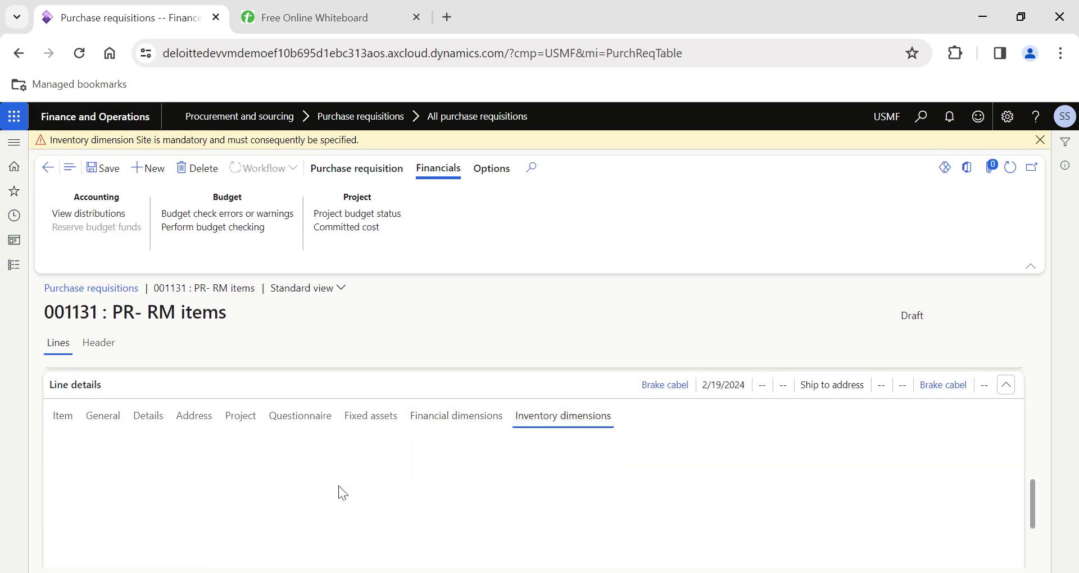
pyautogui.scroll(-2, 360, 497)
pyautogui.write('2')
pyautogui.press('Tab')
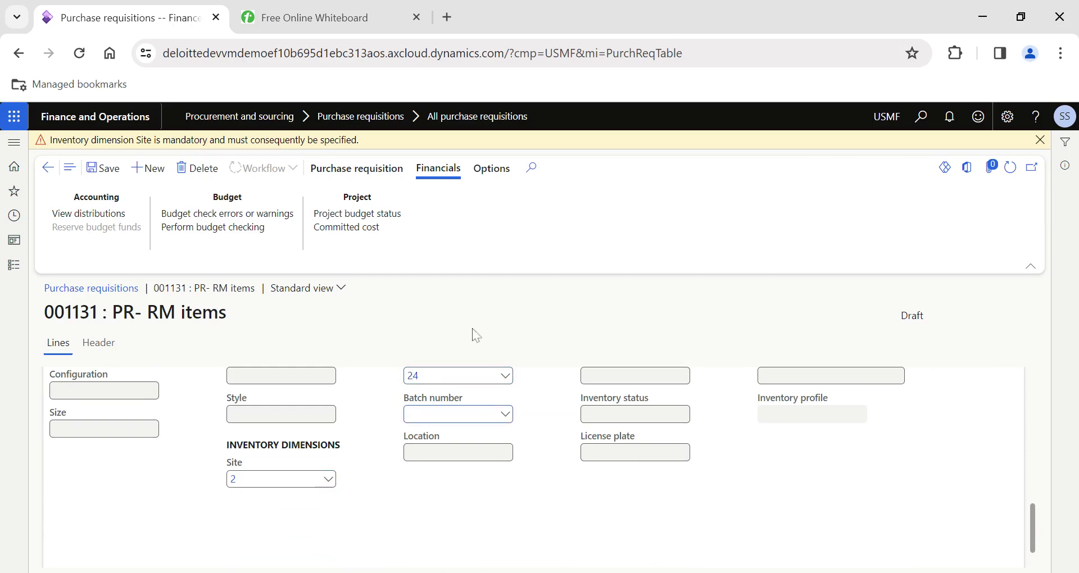
pyautogui.click(1040, 140)
pyautogui.click(101, 147)
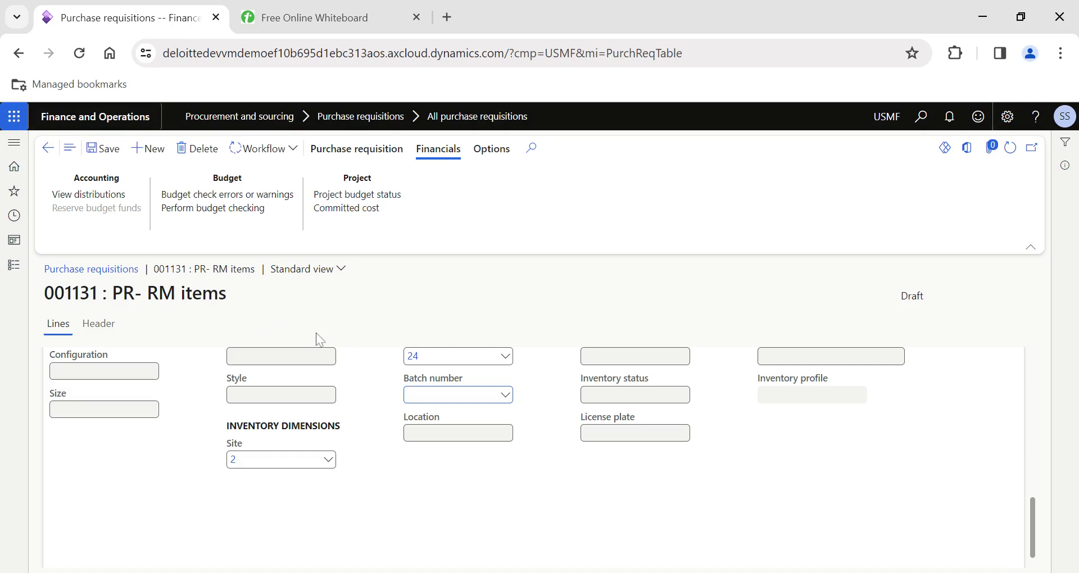
# Step: Submit the purchase requisition to the review workflow for approval without a comment
pyautogui.scroll(10, 319, 339)
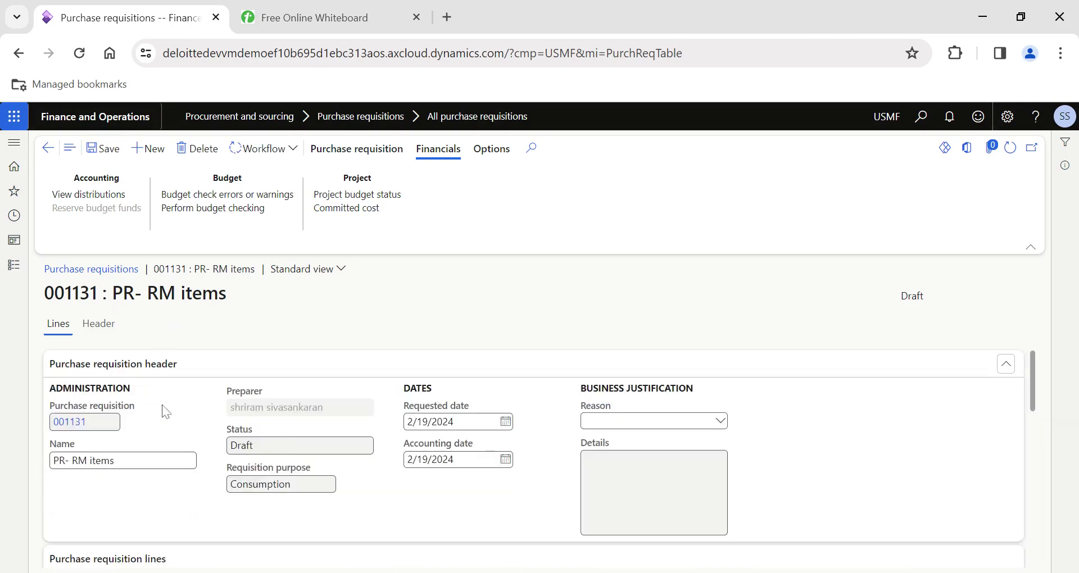
pyautogui.click(354, 149)
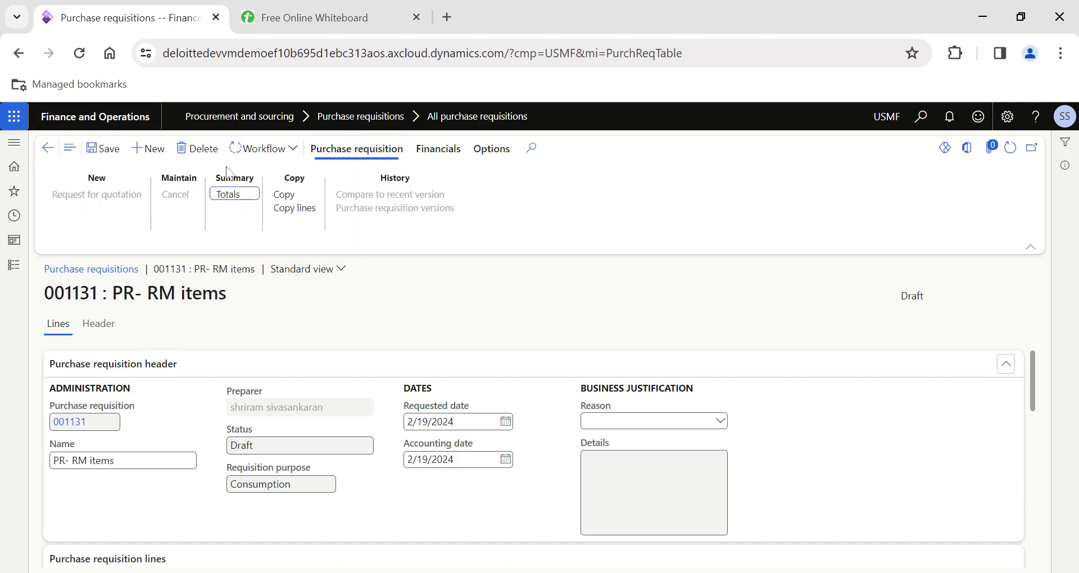
pyautogui.click(275, 157)
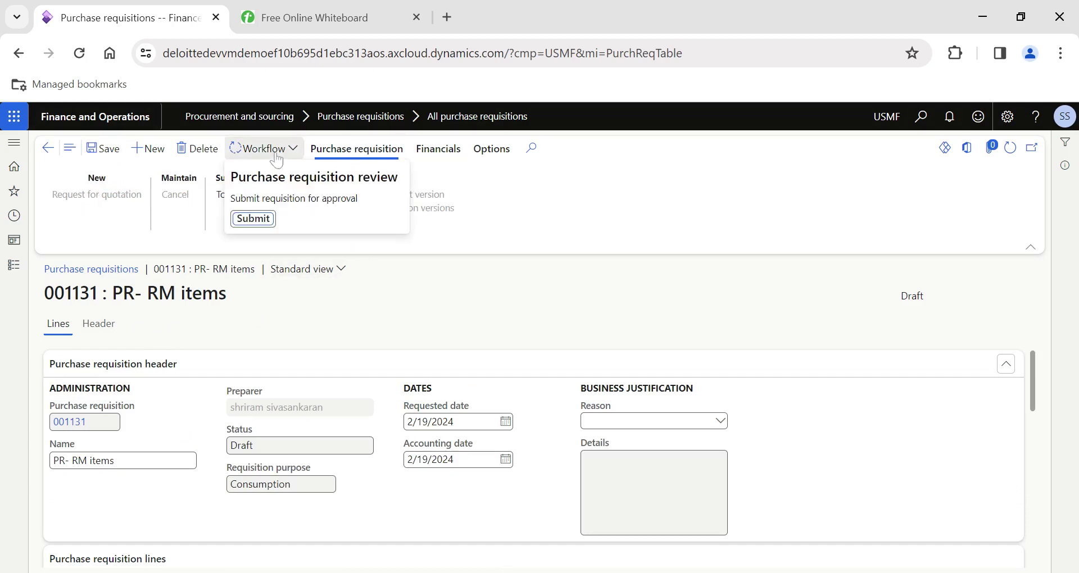
pyautogui.click(258, 219)
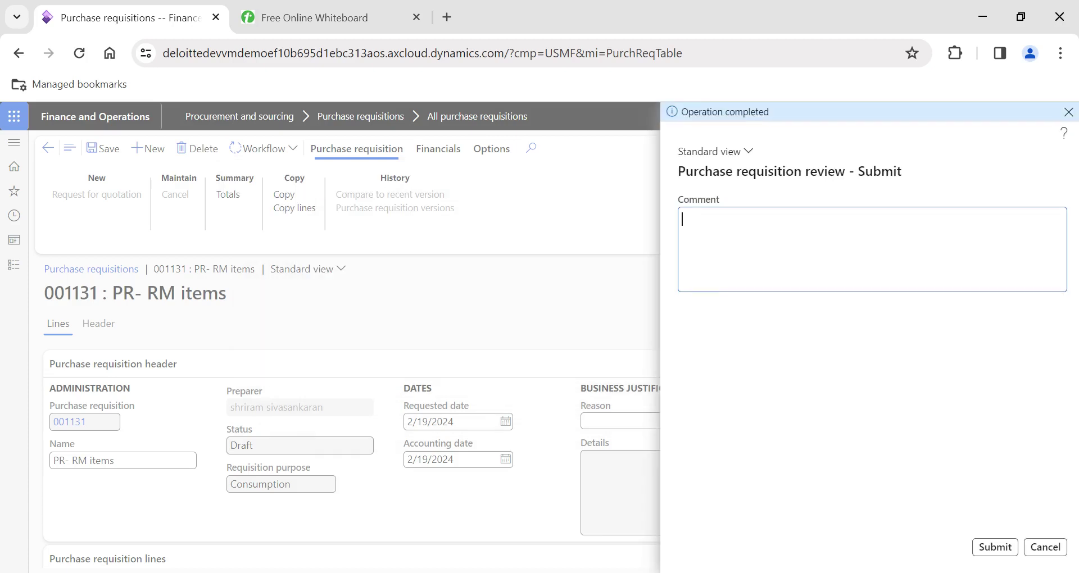
pyautogui.click(988, 549)
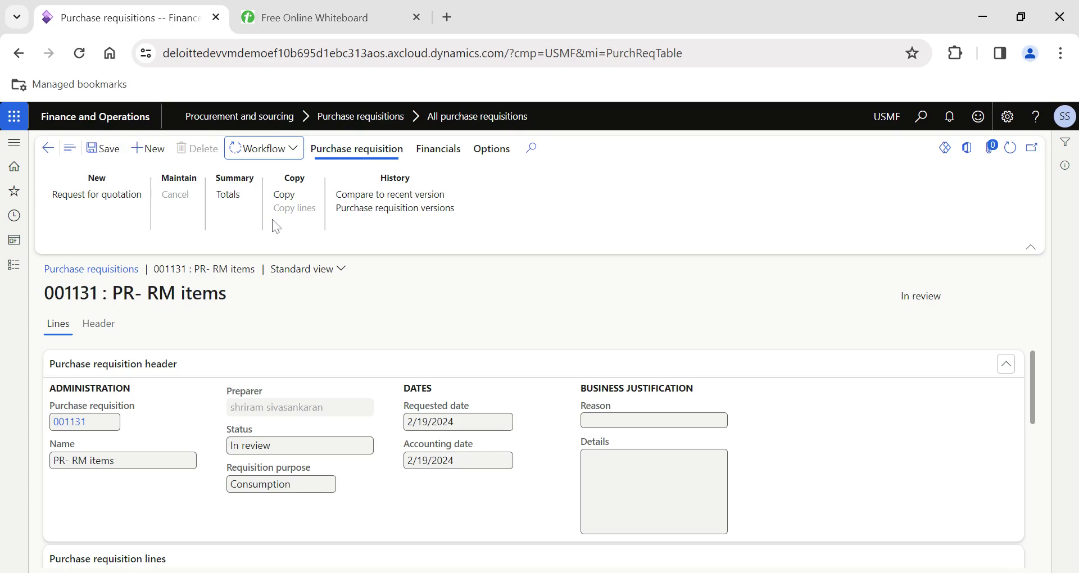
# Step: Check the requisition's workflow history, refresh it and return to the requisition
pyautogui.click(263, 148)
pyautogui.click(322, 218)
pyautogui.scroll(4, 651, 488)
pyautogui.click(1010, 148)
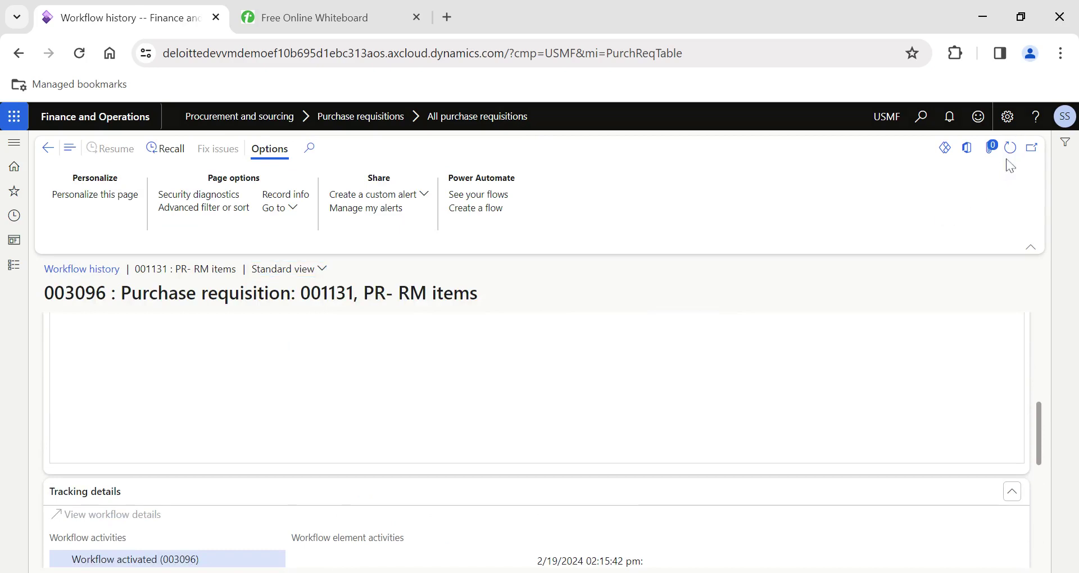
pyautogui.press('Escape')
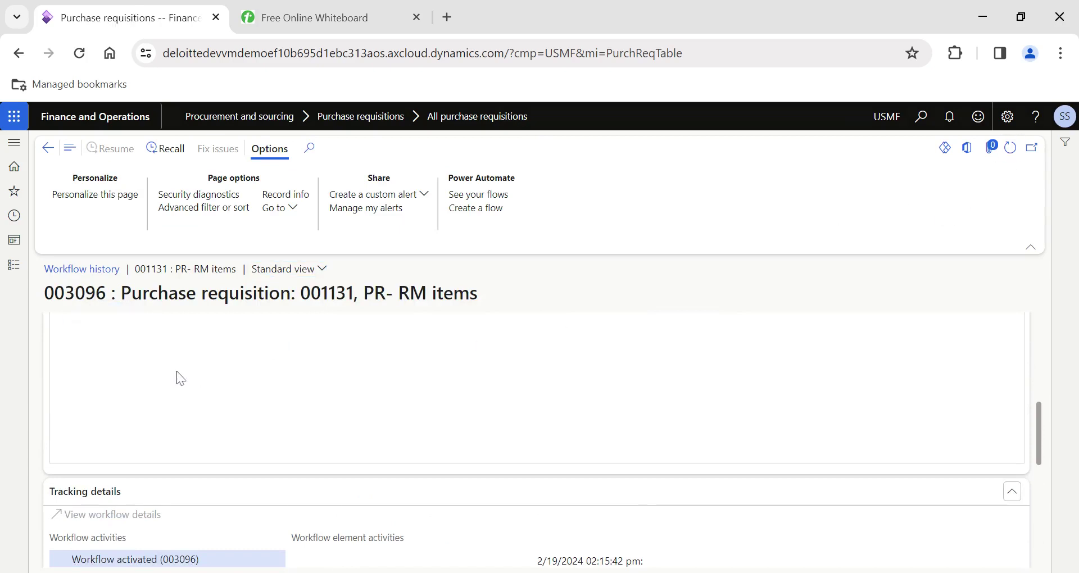
# Step: Create a request for quotation from the requisition's Brake cabel line with USMF as the buying legal entity
pyautogui.click(99, 198)
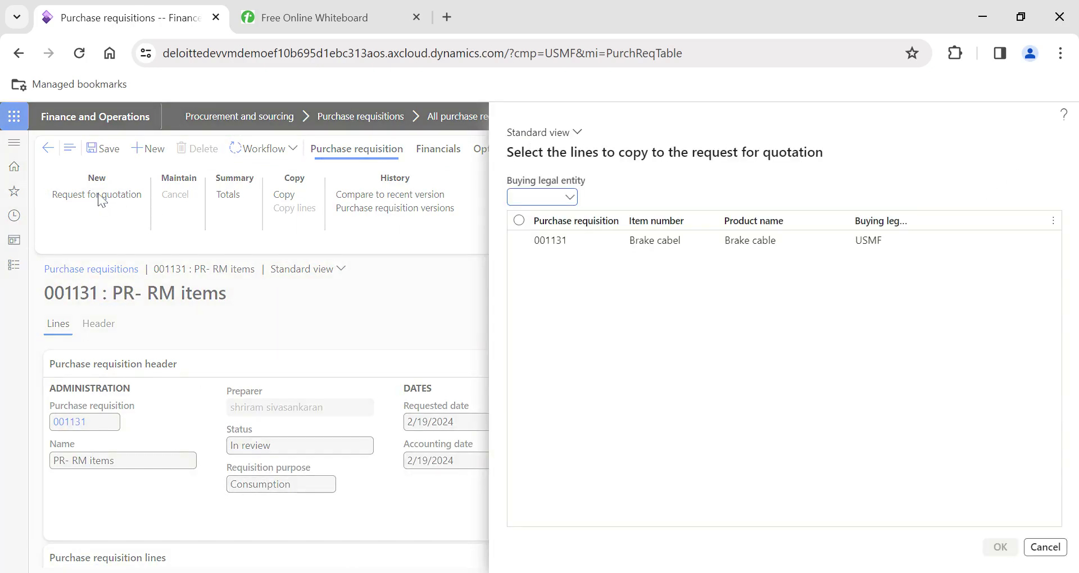
pyautogui.click(569, 201)
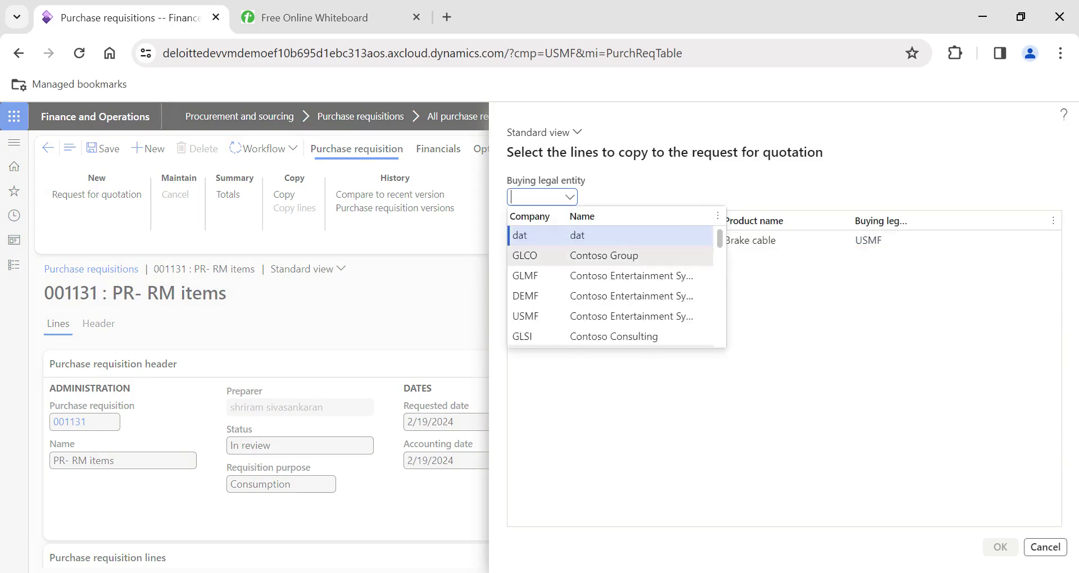
pyautogui.click(525, 316)
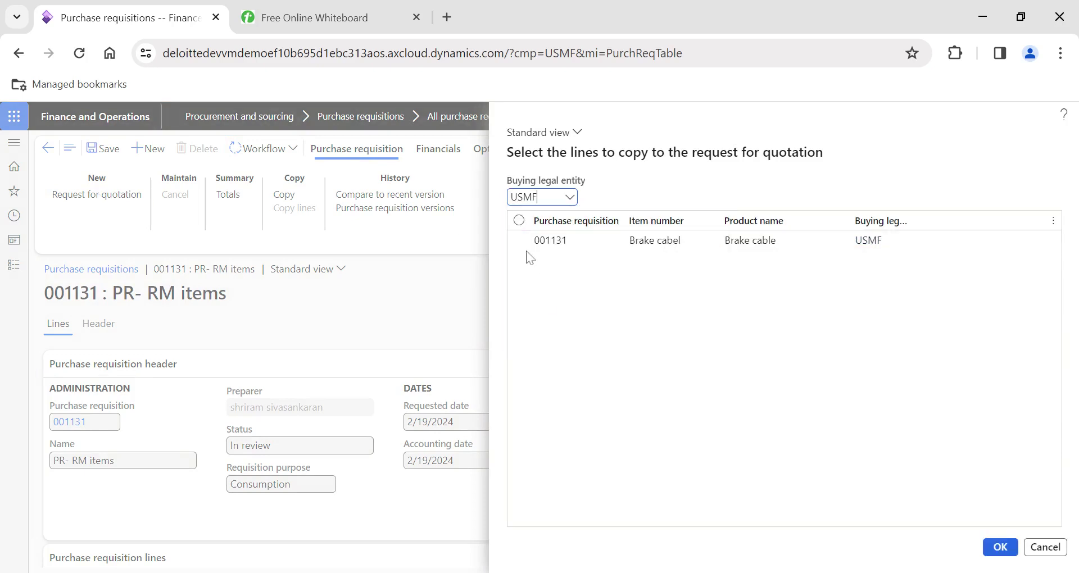
pyautogui.click(999, 550)
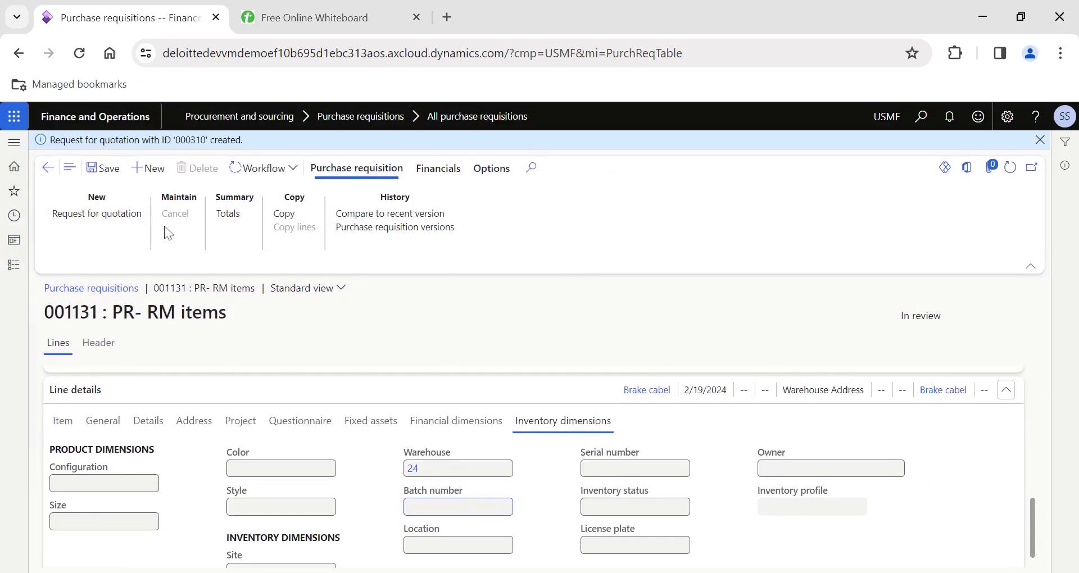
# Step: Go to all requests for quotations in Procurement and sourcing and open the new PR- RM items case
pyautogui.moveTo(209, 145); pyautogui.dragTo(183, 141)
pyautogui.click(14, 265)
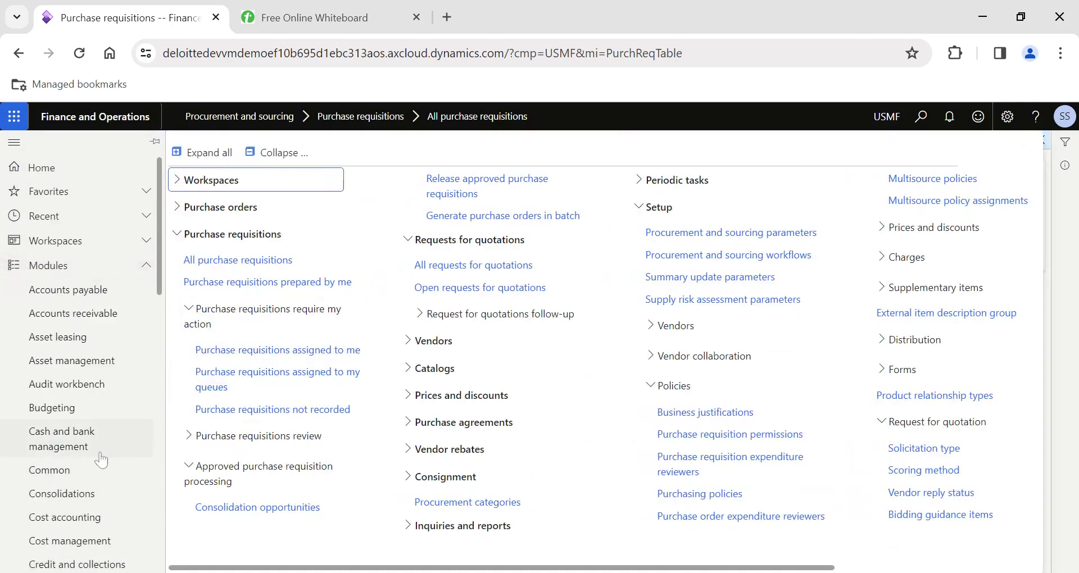
pyautogui.scroll(-10, 85, 436)
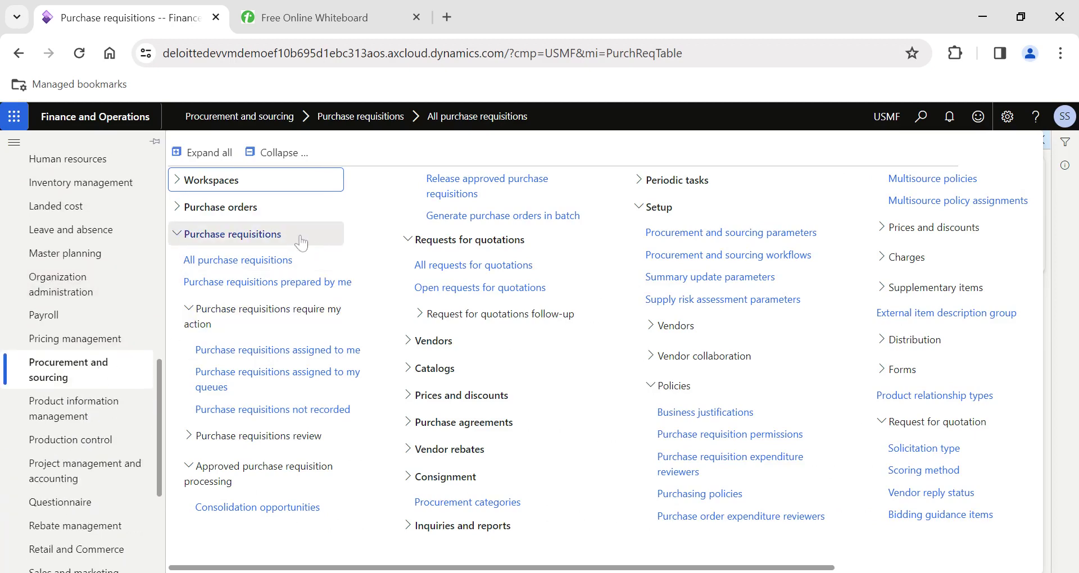
pyautogui.hotkey('alt', 'Left')
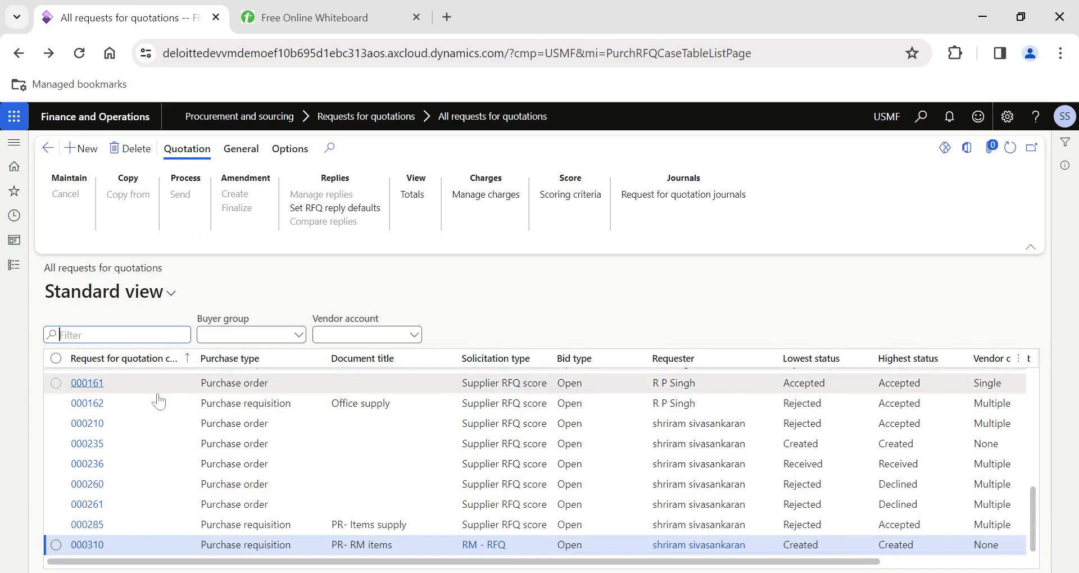
pyautogui.click(141, 549)
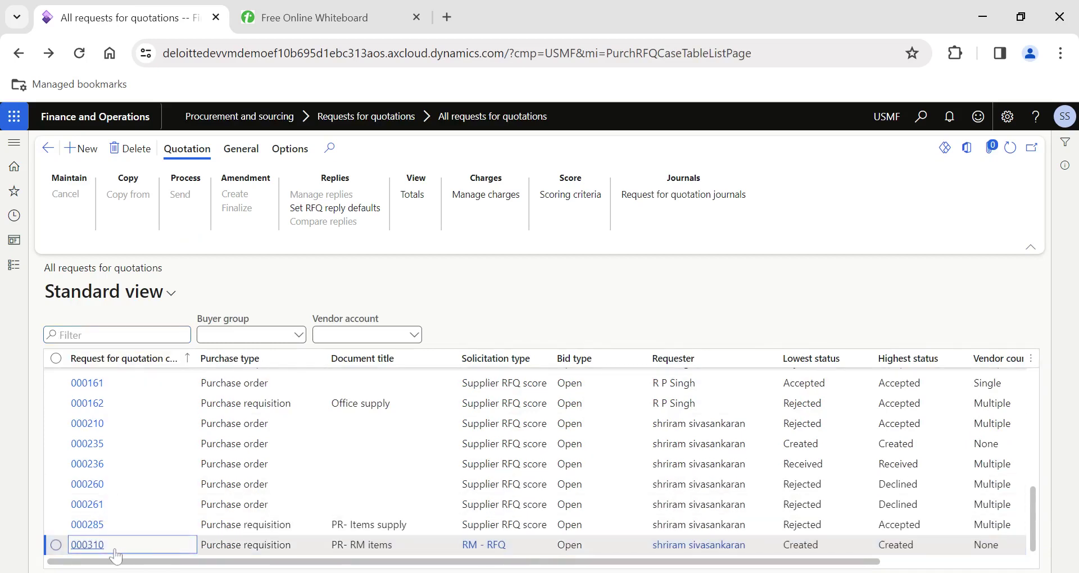
pyautogui.click(90, 549)
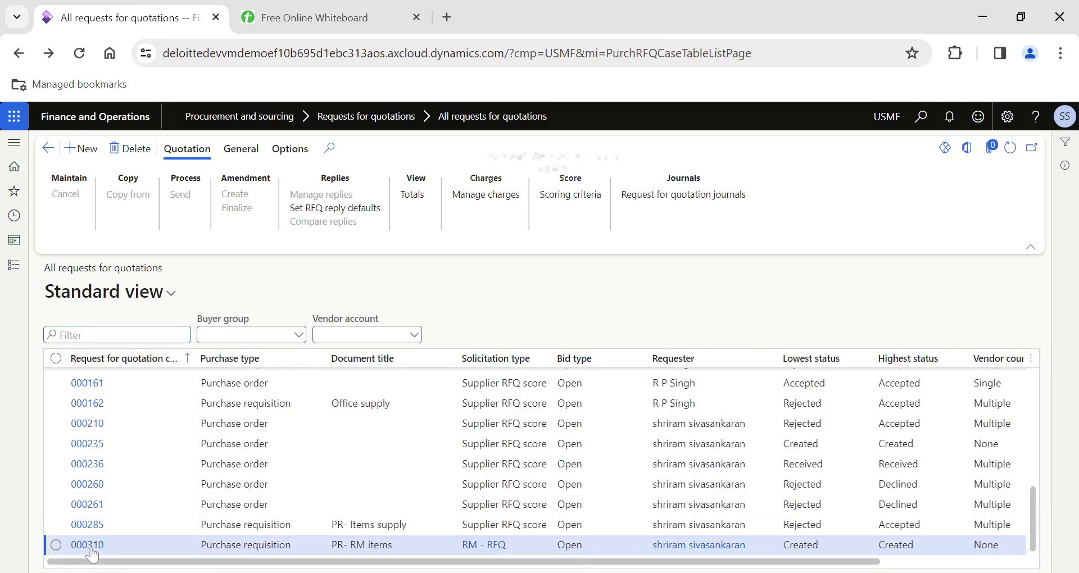
# Step: Hide the related information and set Skybag B as the first vendor in the request for quotation's header
pyautogui.scroll(-2, 242, 461)
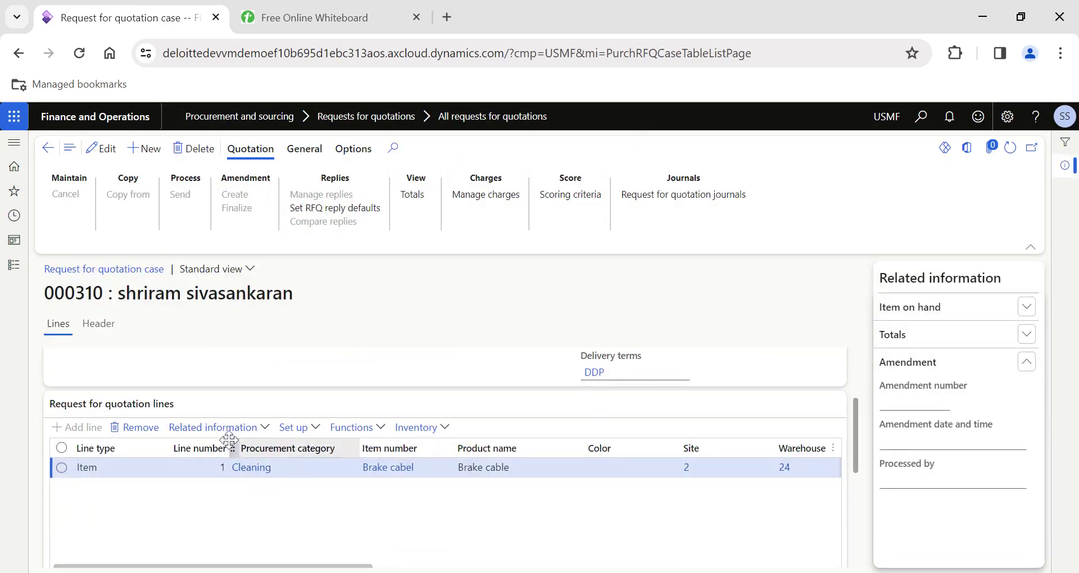
pyautogui.click(1067, 172)
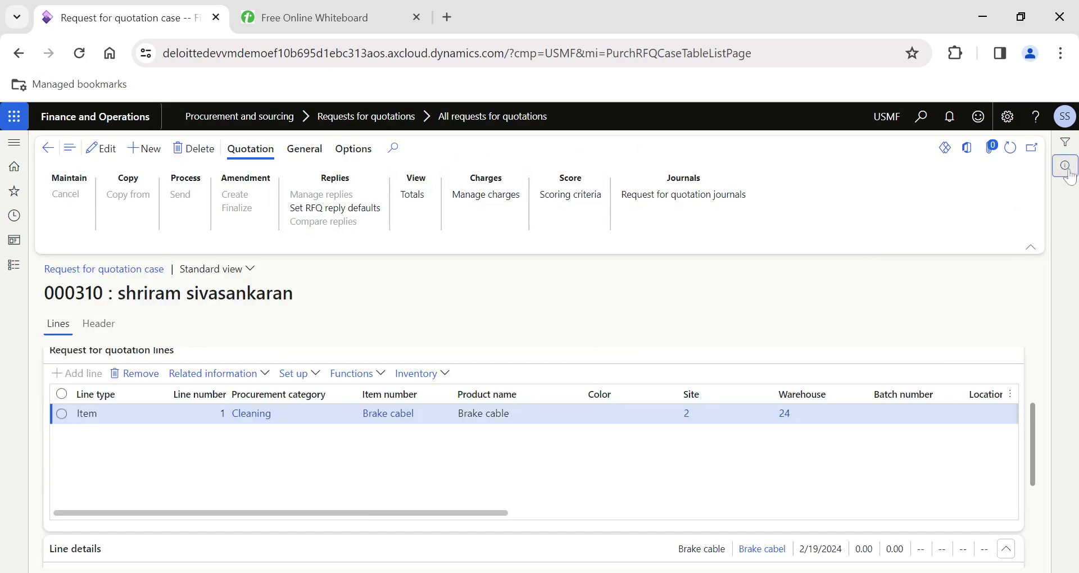
pyautogui.click(96, 331)
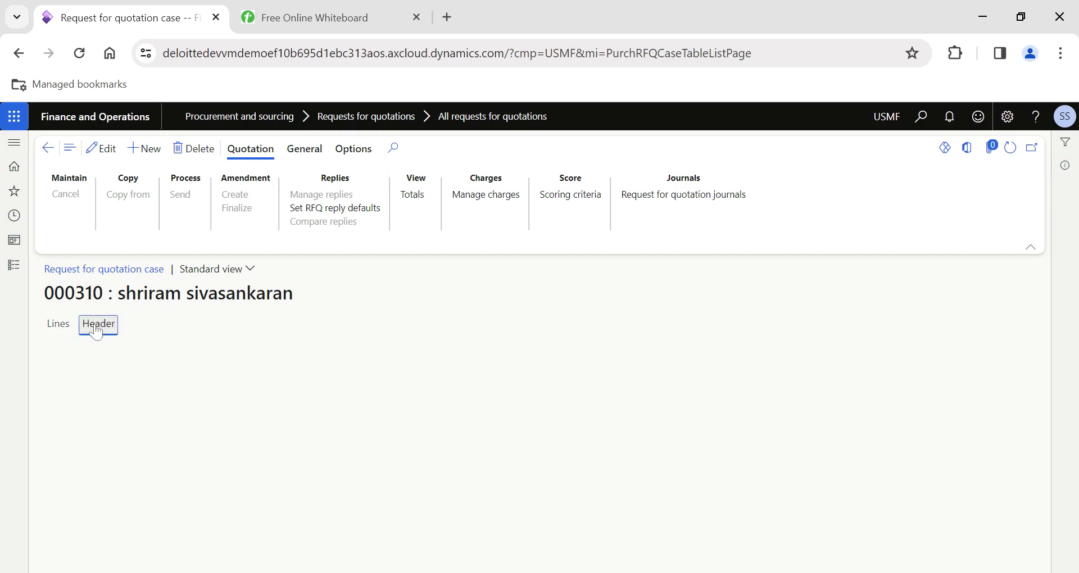
pyautogui.scroll(-3, 208, 466)
pyautogui.scroll(-5, 191, 475)
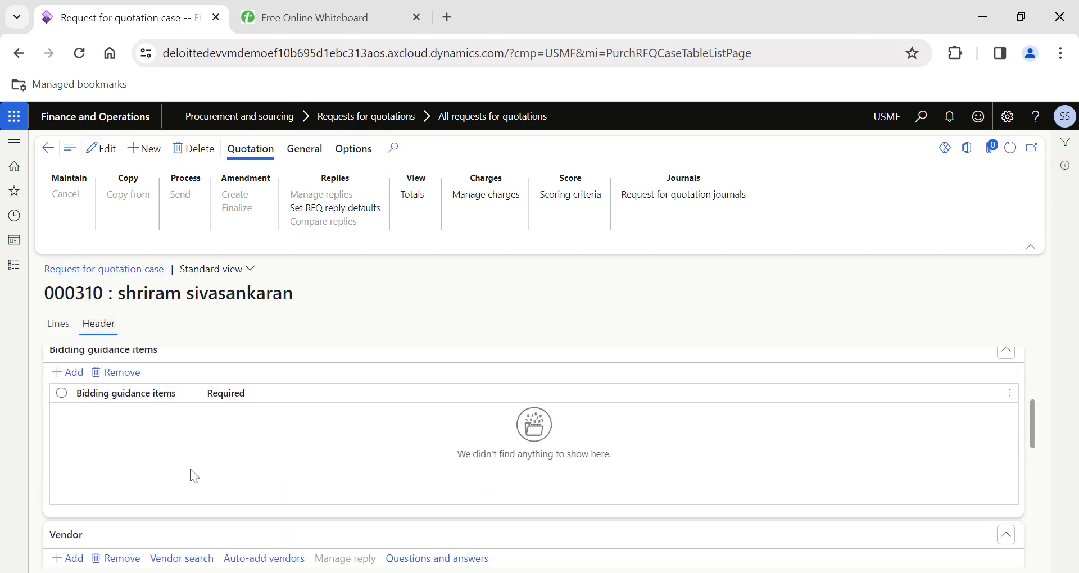
pyautogui.scroll(2, 194, 476)
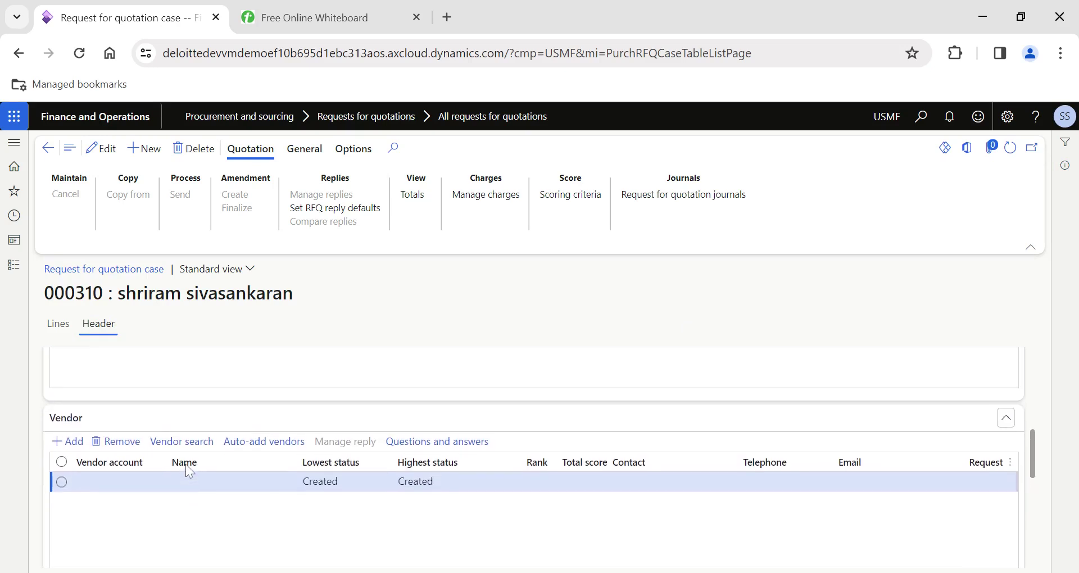
pyautogui.click(161, 486)
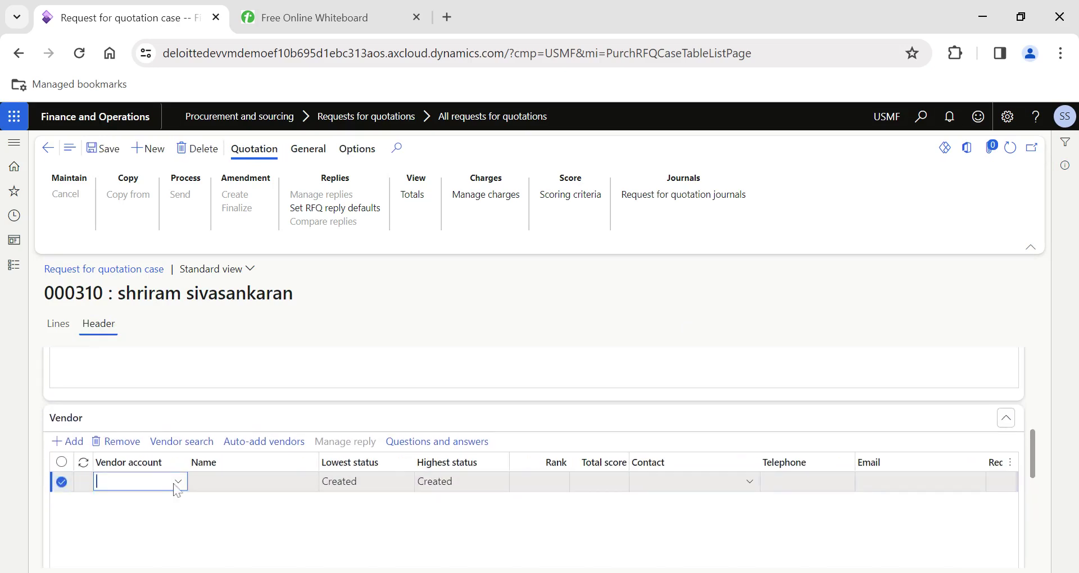
pyautogui.click(178, 481)
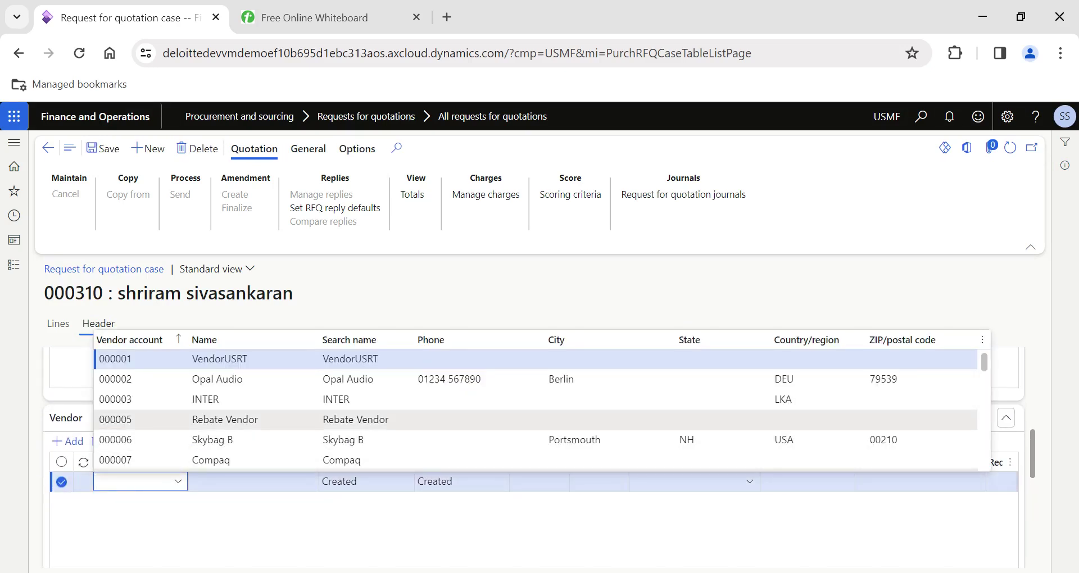
pyautogui.click(131, 439)
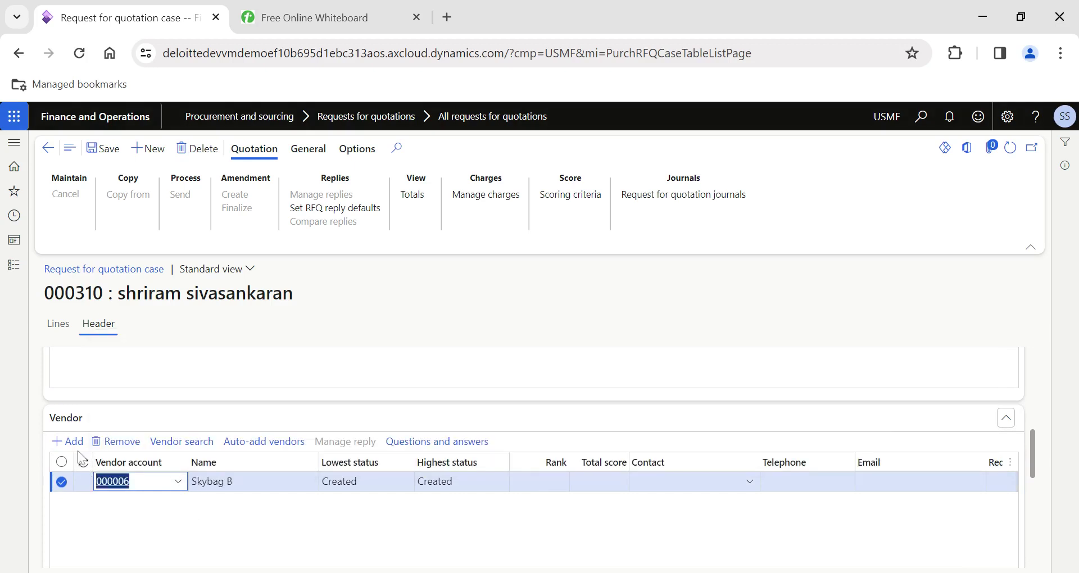
# Step: Add Compaq as a second vendor on the request for quotation
pyautogui.hotkey('alt', 'n')
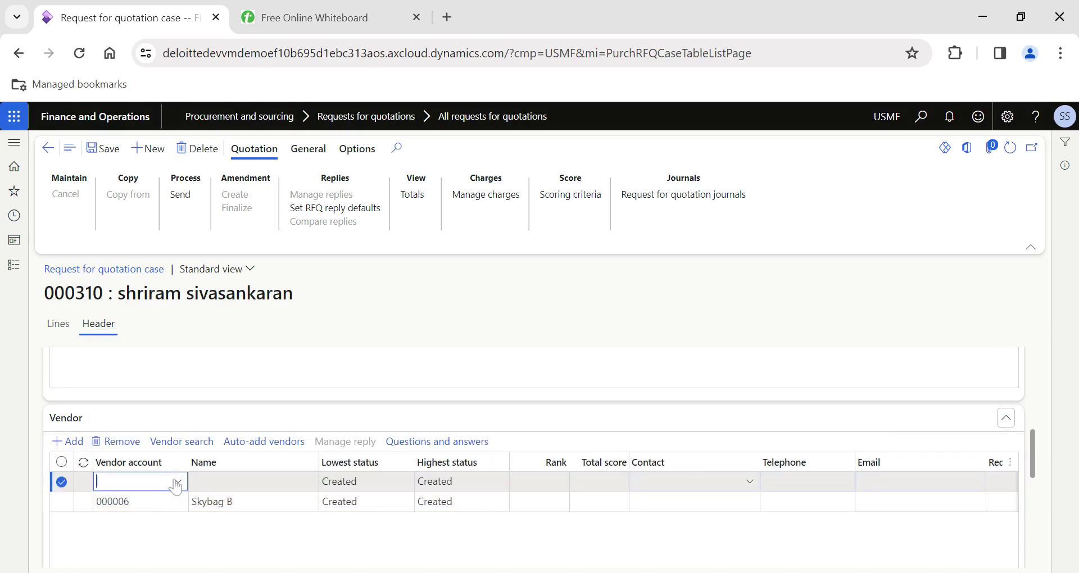
pyautogui.click(178, 481)
pyautogui.scroll(-3, 225, 408)
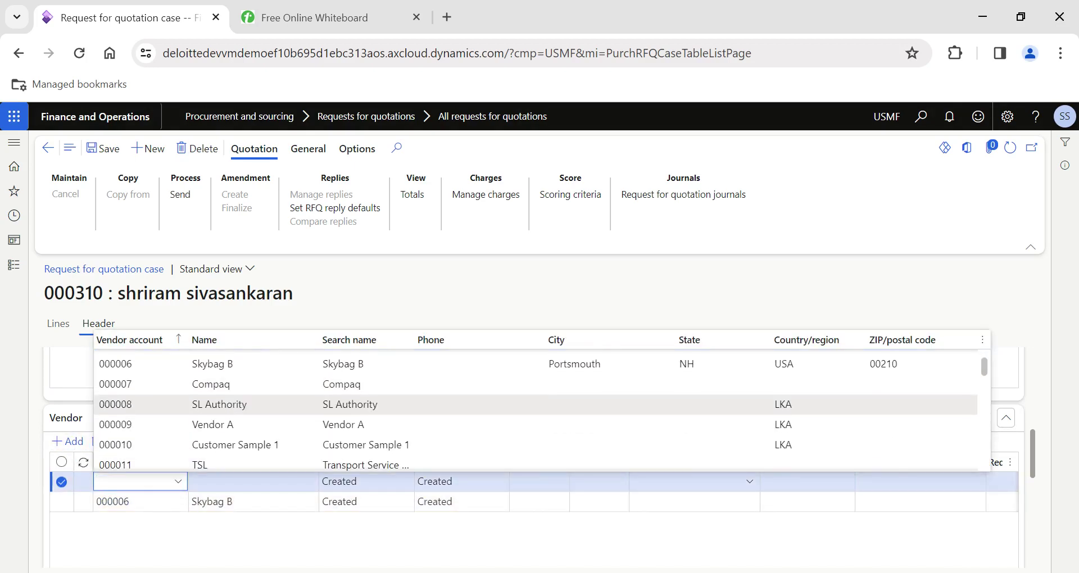
pyautogui.click(140, 367)
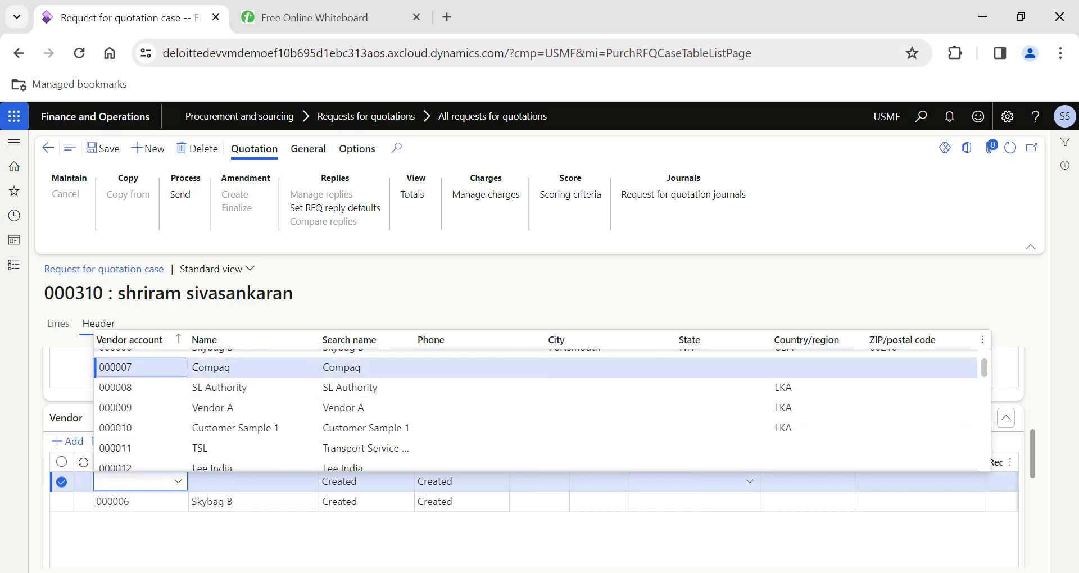
# Step: Add Opal Audio as a third vendor on the request for quotation
pyautogui.click(78, 448)
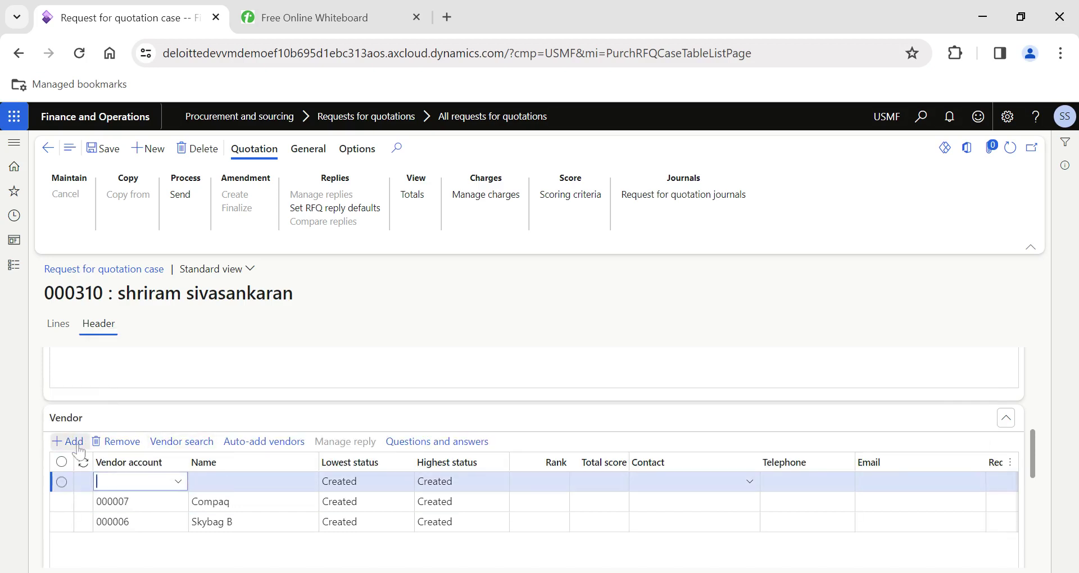
pyautogui.click(178, 483)
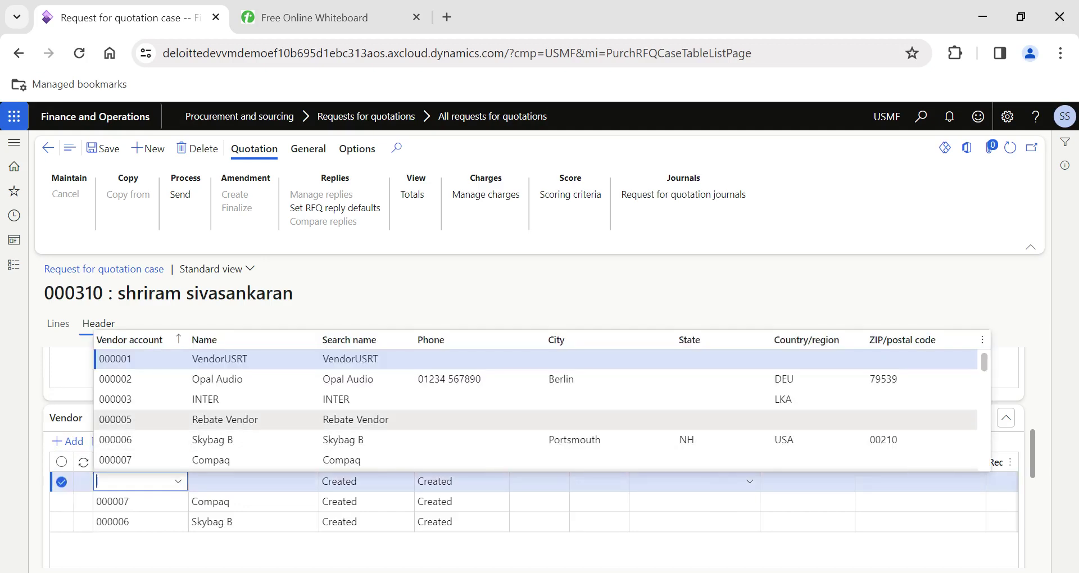
pyautogui.scroll(-1, 191, 438)
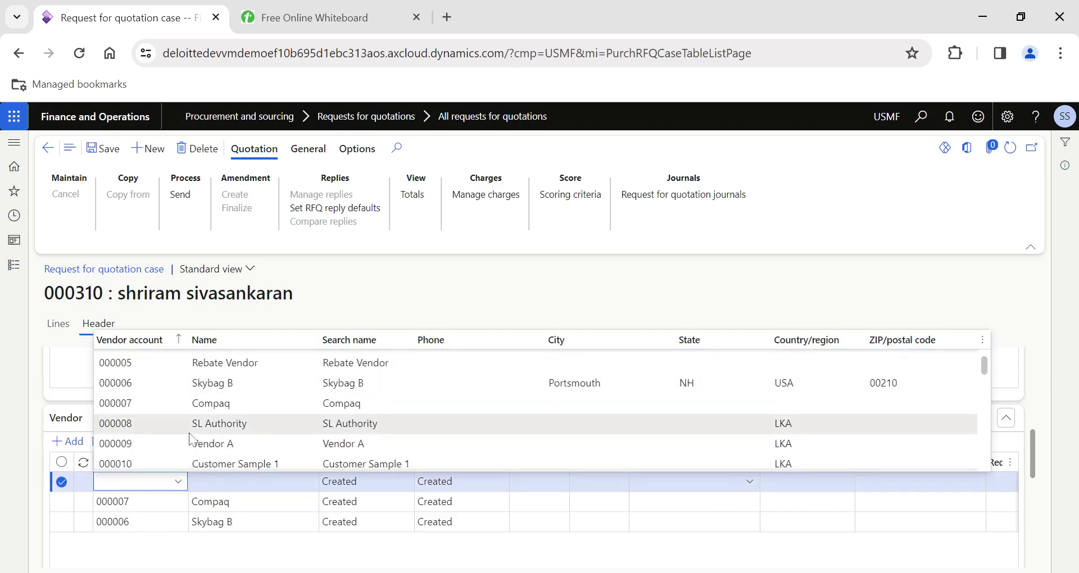
pyautogui.scroll(-1, 191, 411)
pyautogui.scroll(-2, 191, 421)
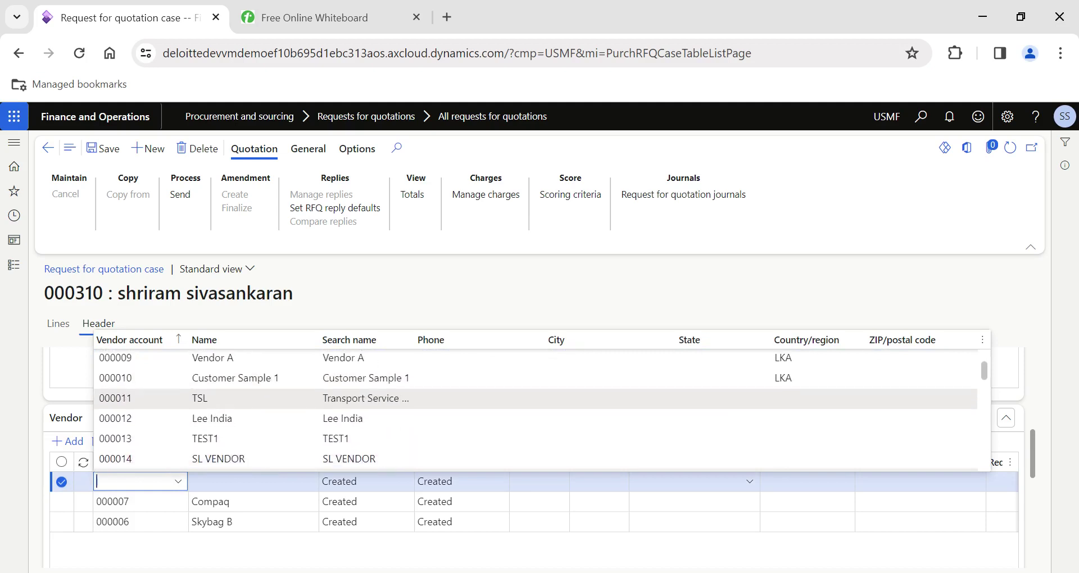
pyautogui.scroll(4, 191, 410)
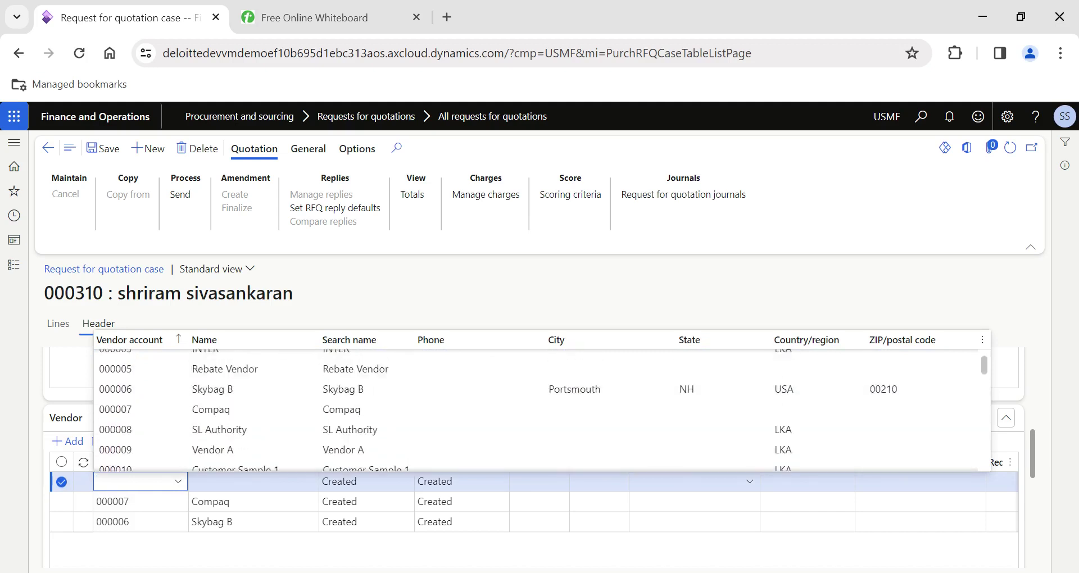
pyautogui.click(227, 382)
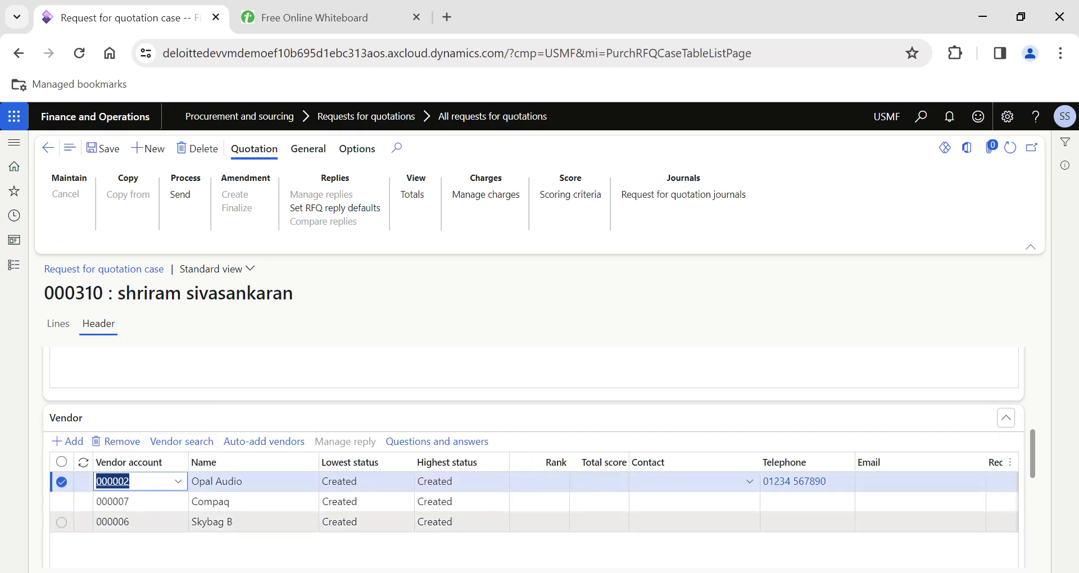
# Step: Save the request for quotation and send it to Opal Audio, Skybag B and Compaq
pyautogui.click(107, 157)
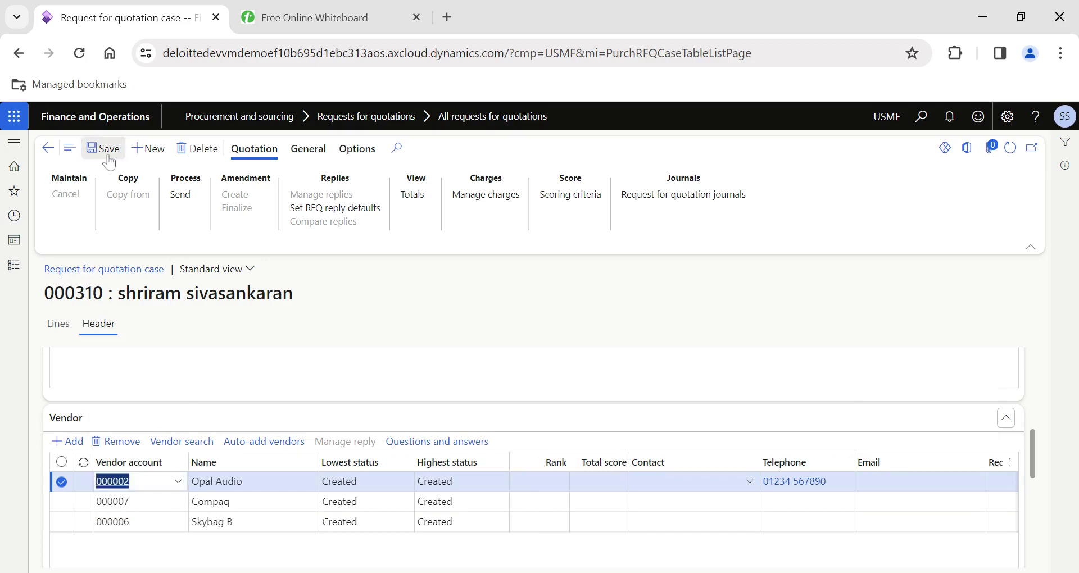
pyautogui.click(181, 203)
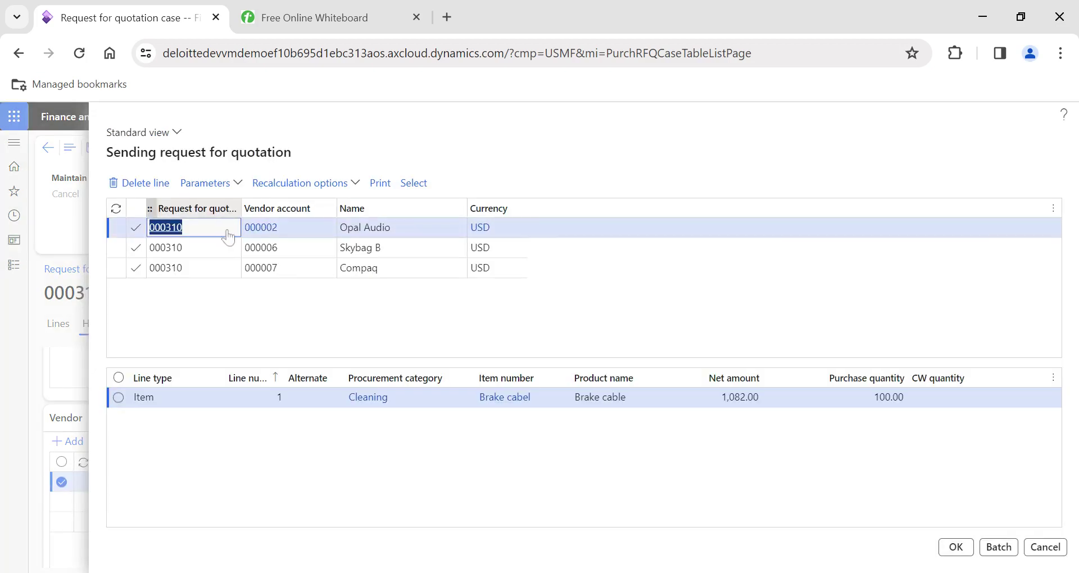
pyautogui.click(956, 547)
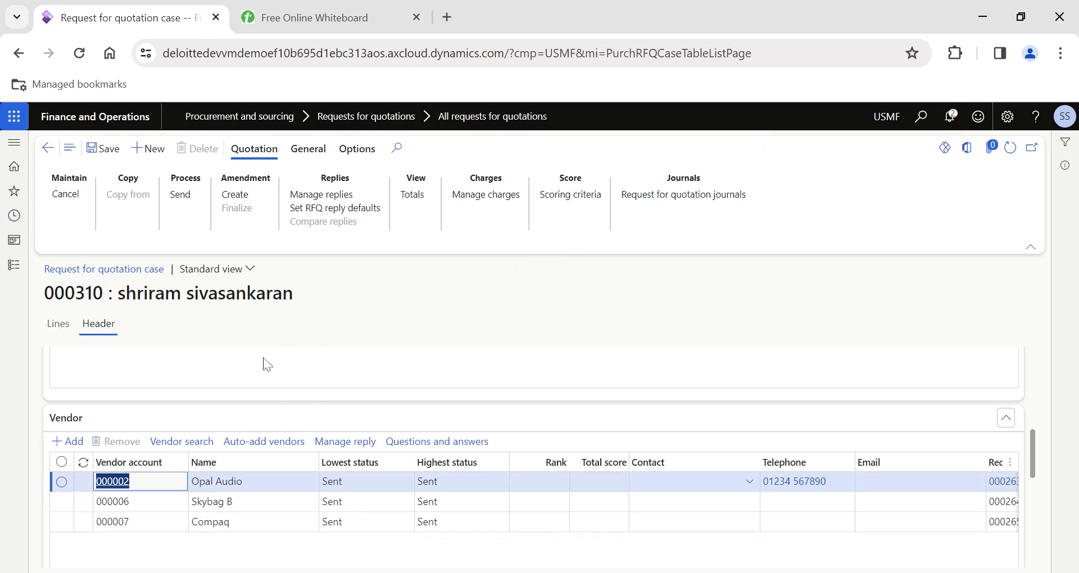
# Step: Check the sent request's header and vendor list, then open its vendor replies and examine Opal Audio's quotation header and lines
pyautogui.scroll(5, 302, 475)
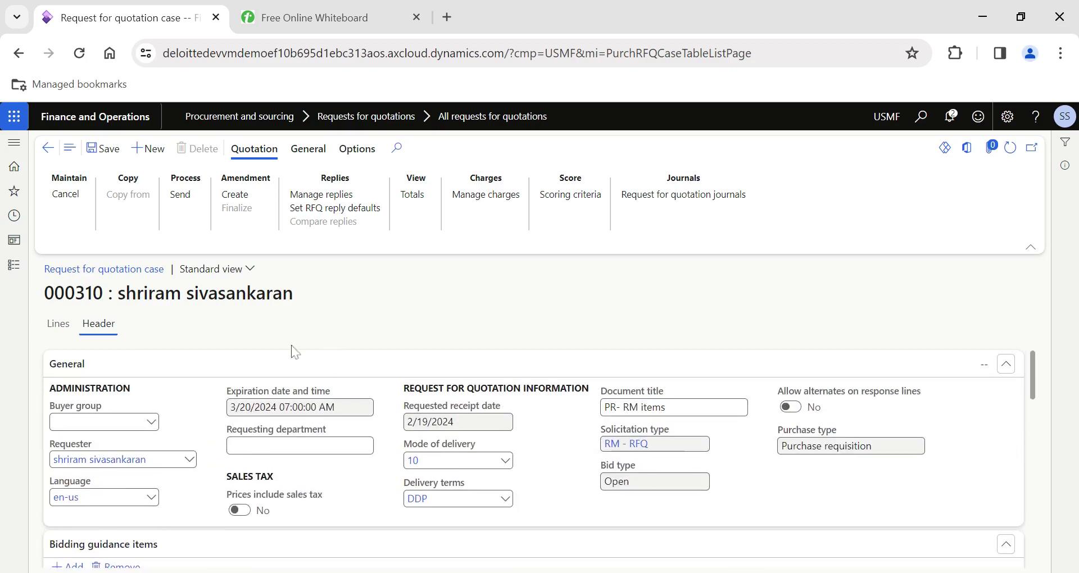
pyautogui.scroll(-5, 533, 458)
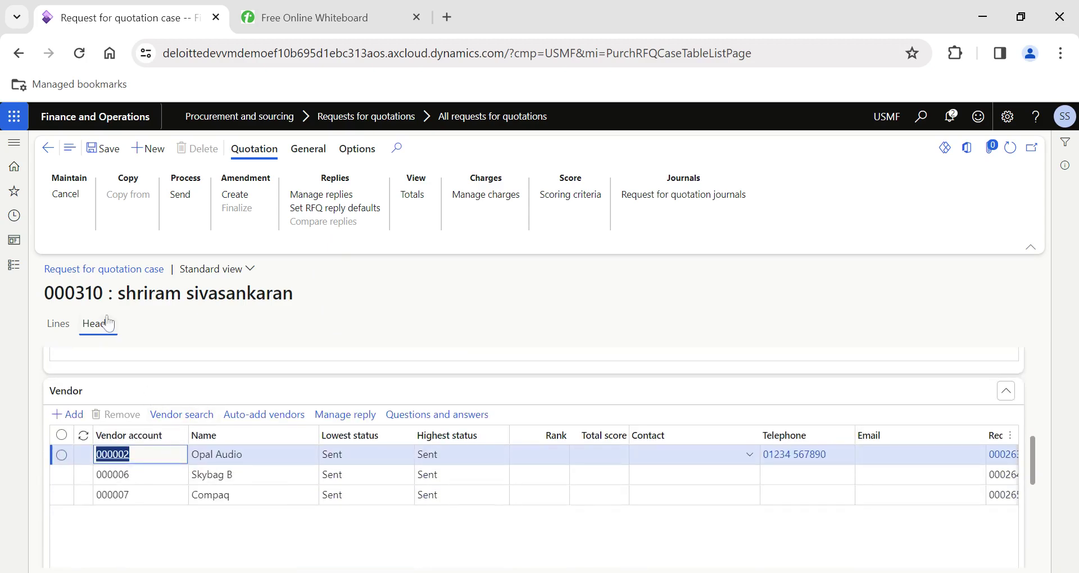
pyautogui.moveTo(103, 294); pyautogui.dragTo(51, 297)
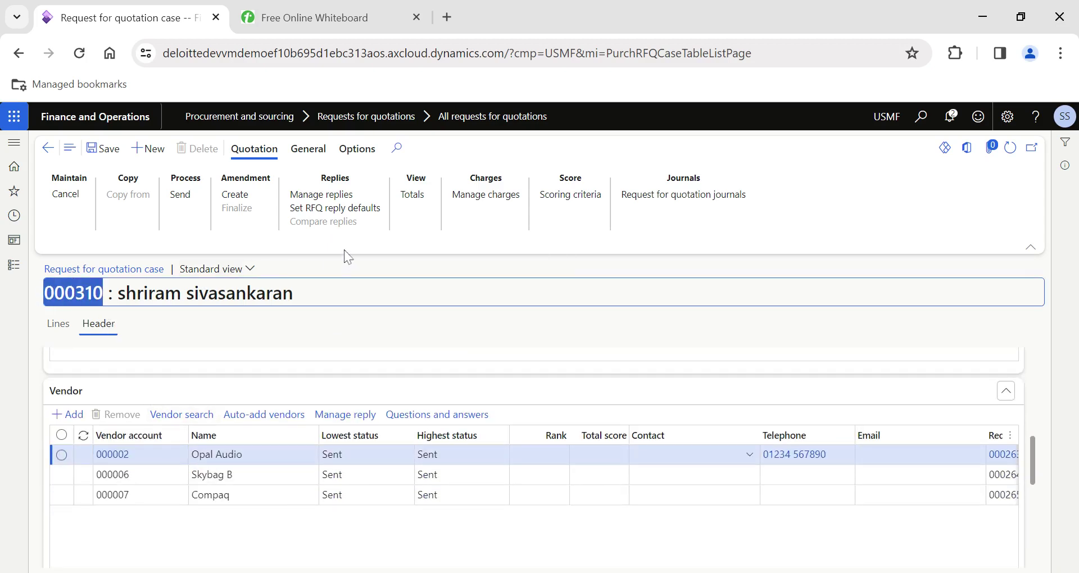
pyautogui.click(332, 198)
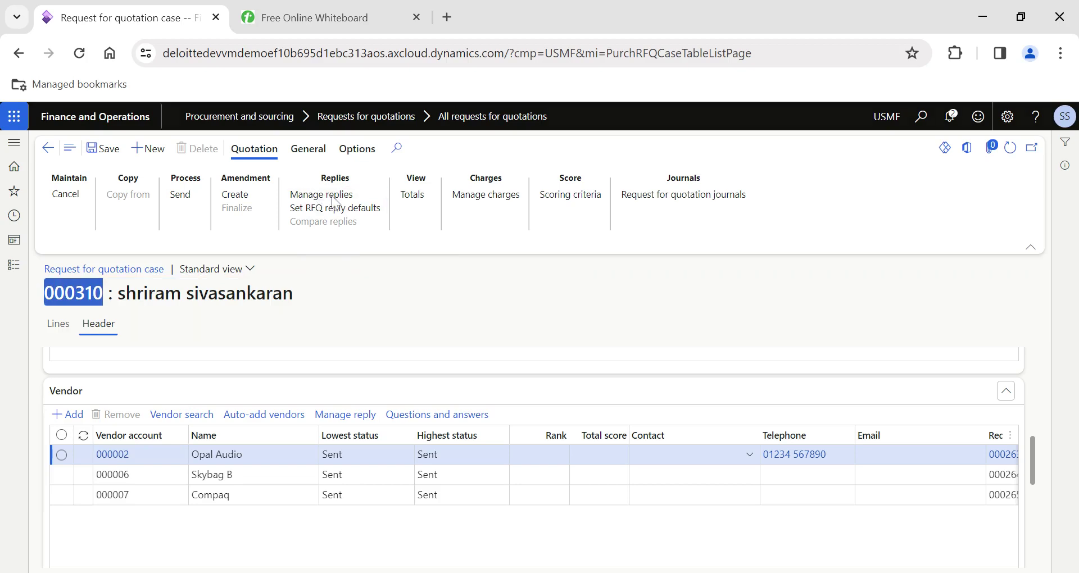
pyautogui.scroll(-3, 495, 418)
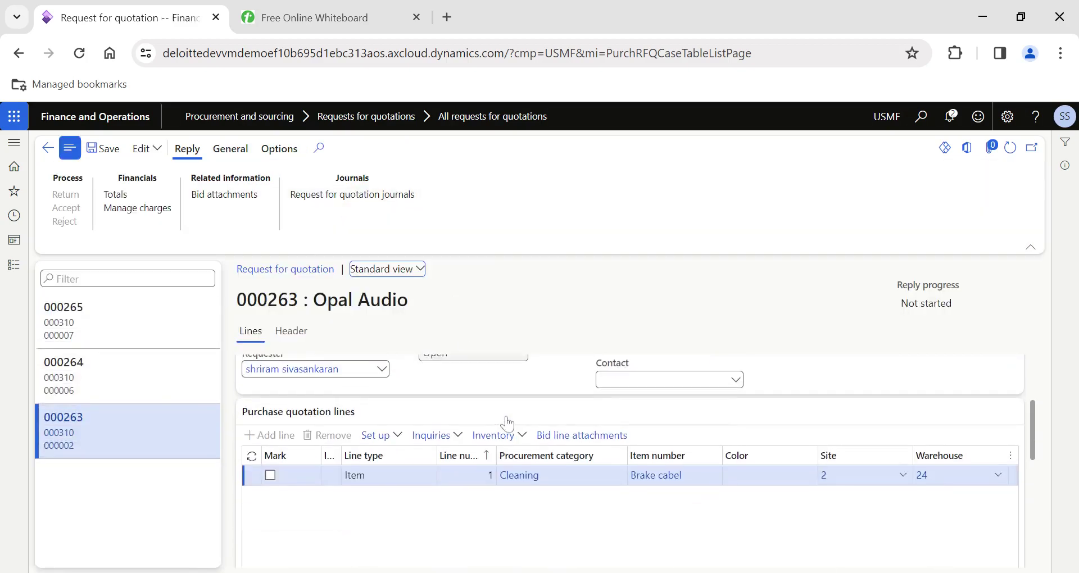
pyautogui.scroll(-3, 379, 475)
pyautogui.scroll(5, 378, 474)
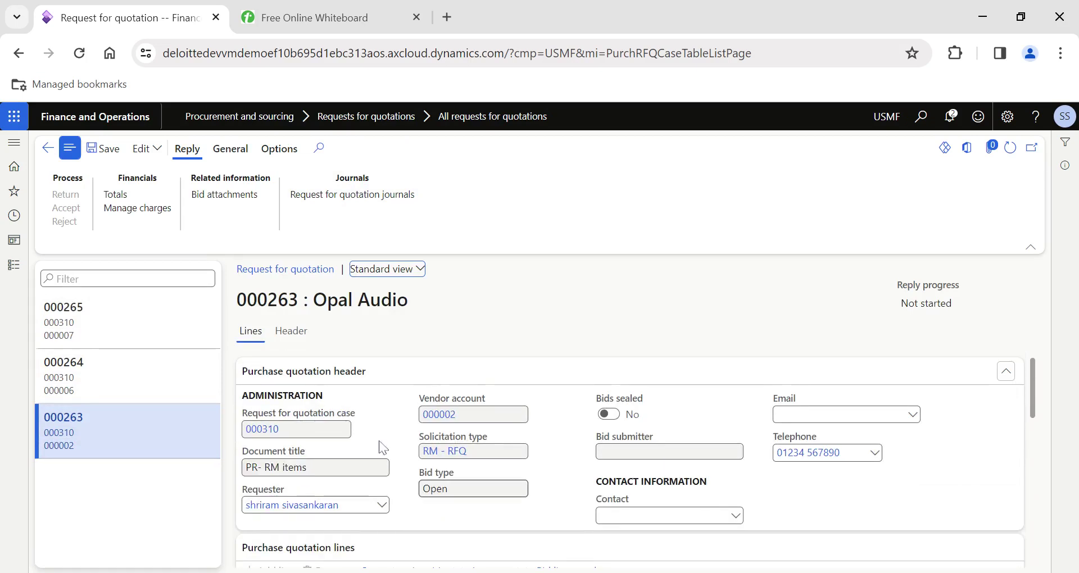
# Step: Open the header of Opal Audio's reply, review its bid scoring criteria, and return to the request for quotation
pyautogui.click(295, 332)
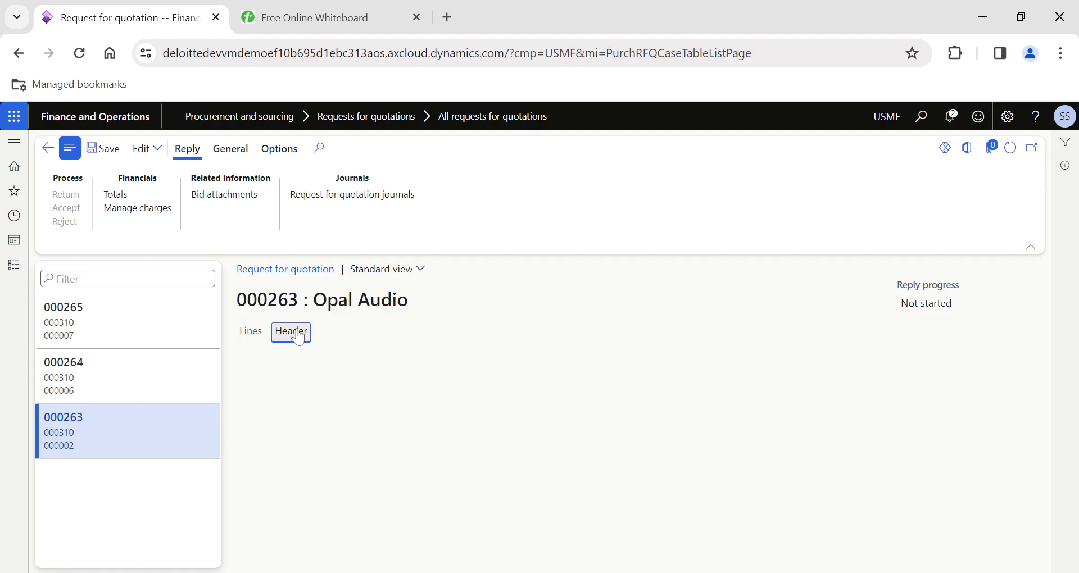
pyautogui.scroll(-8, 436, 508)
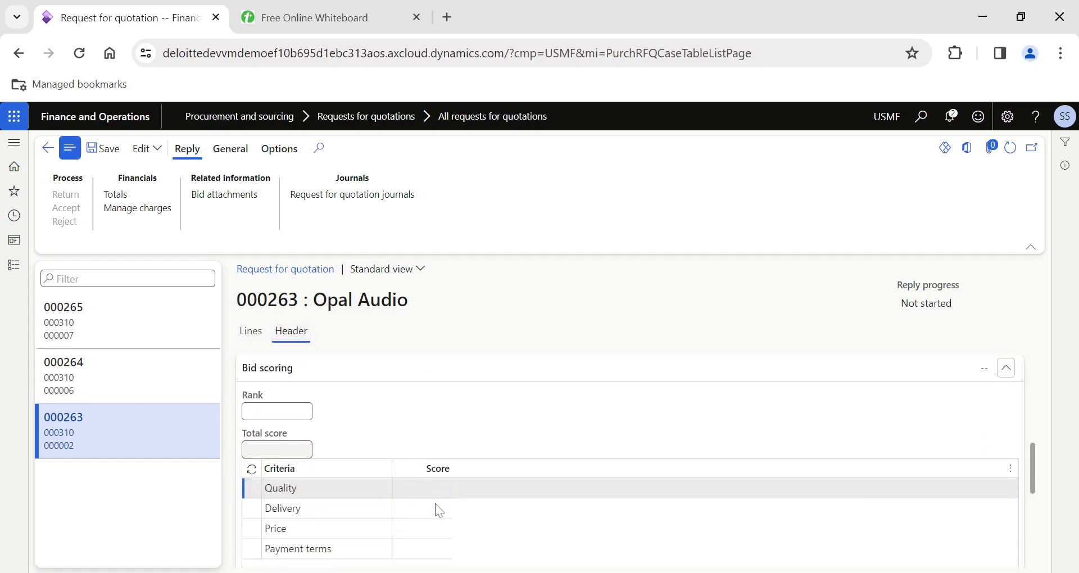
pyautogui.scroll(1, 416, 503)
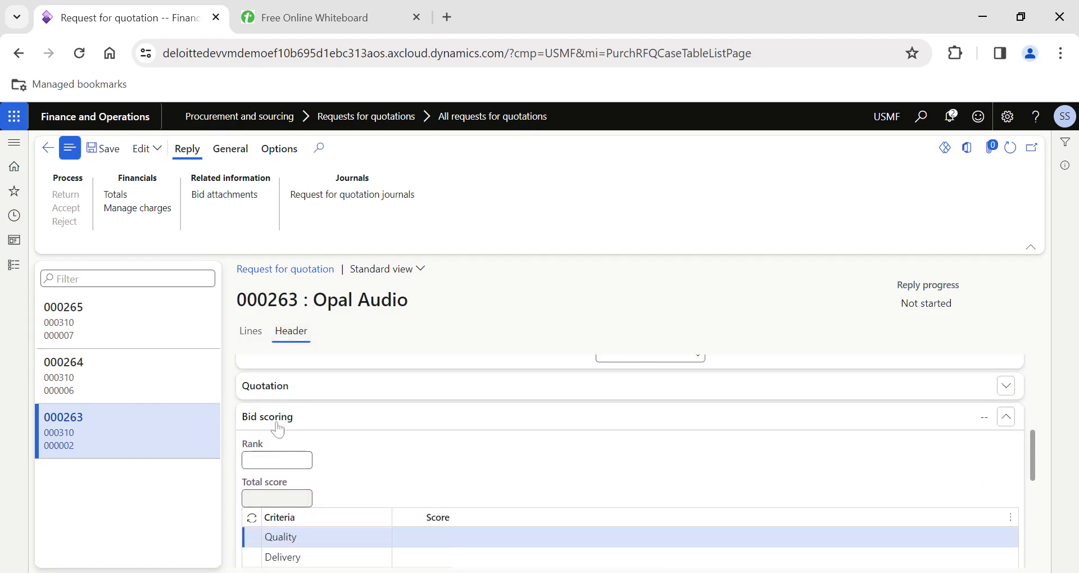
pyautogui.scroll(-2, 376, 490)
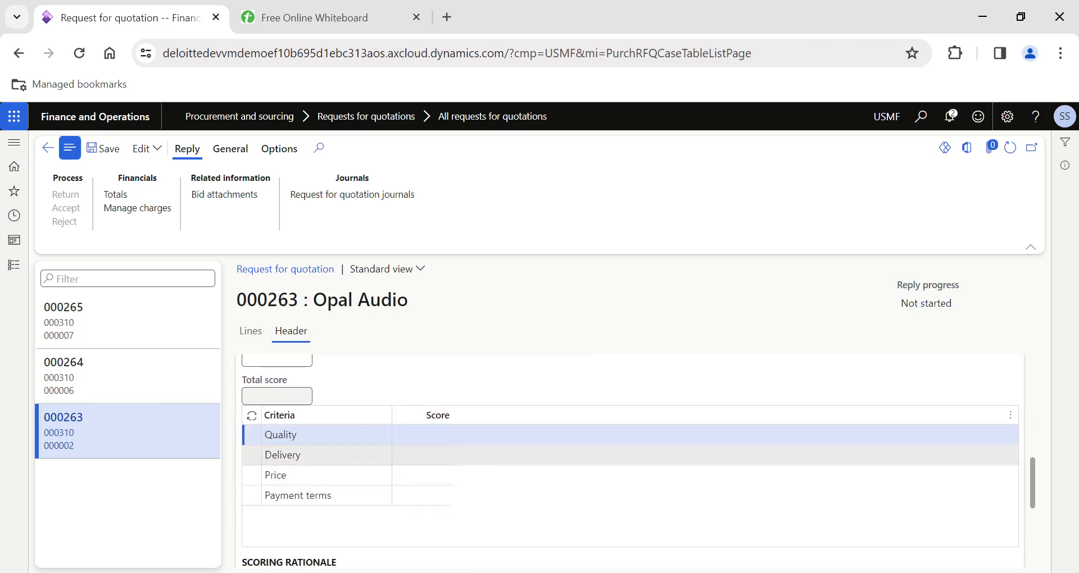
pyautogui.hscroll(-10, 118, 272)
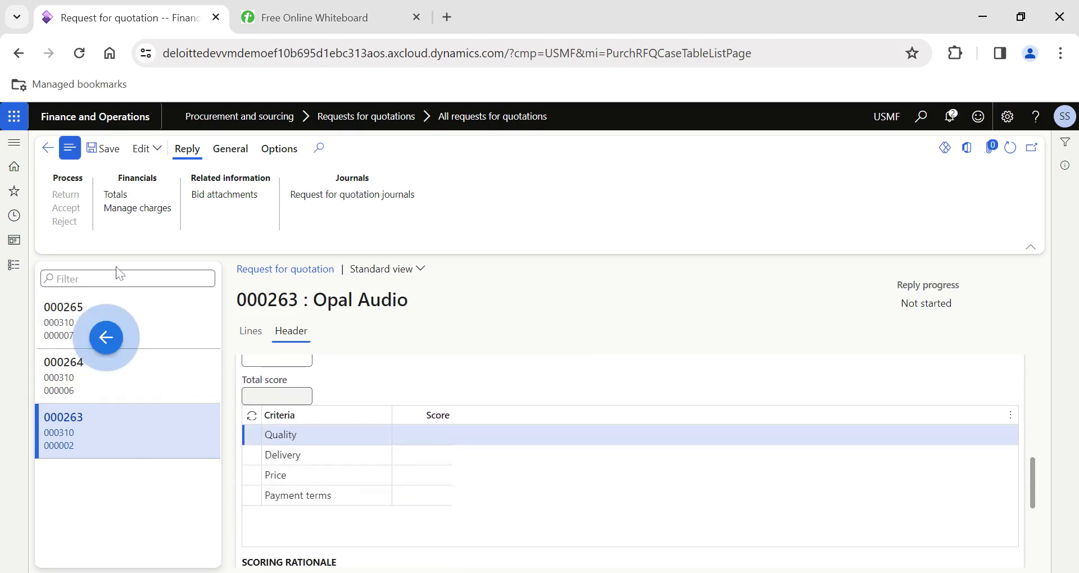
# Step: Open the scoring method setup for requests for quotation in Procurement and sourcing and view the RFP - IT method
pyautogui.click(8, 269)
pyautogui.scroll(-2, 85, 485)
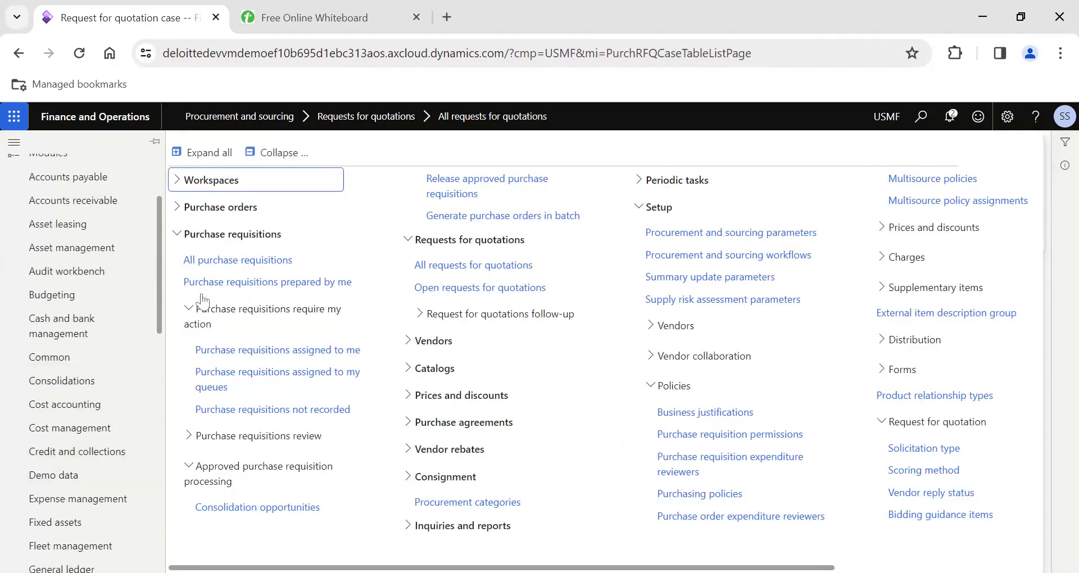
pyautogui.click(276, 152)
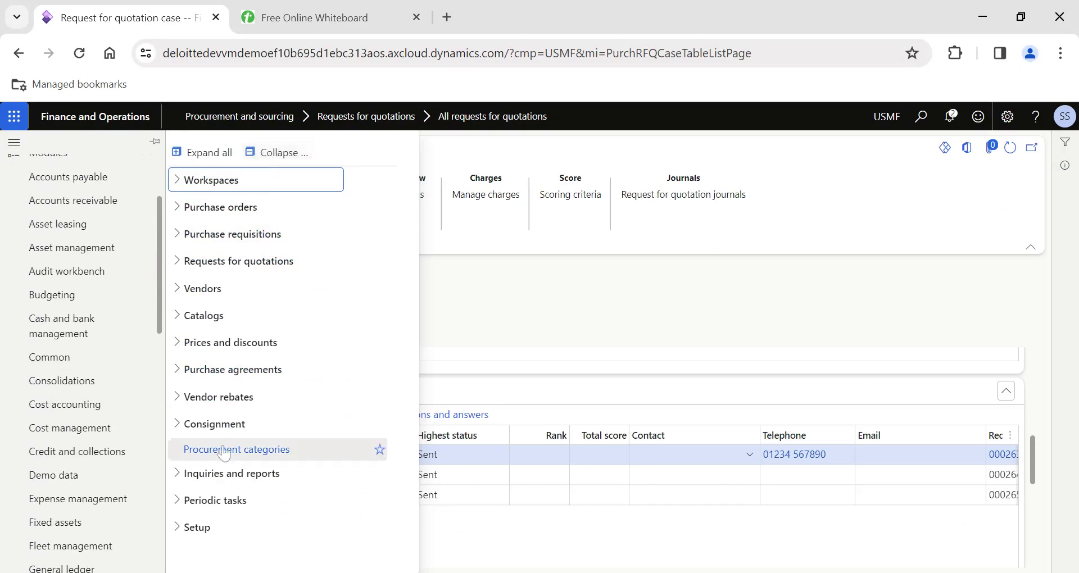
pyautogui.click(204, 528)
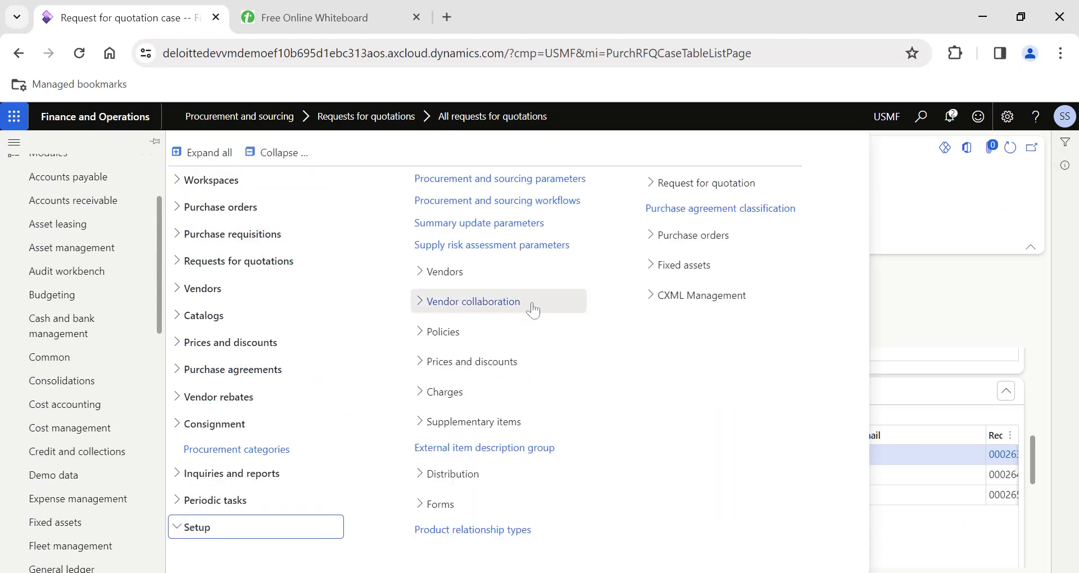
pyautogui.click(677, 185)
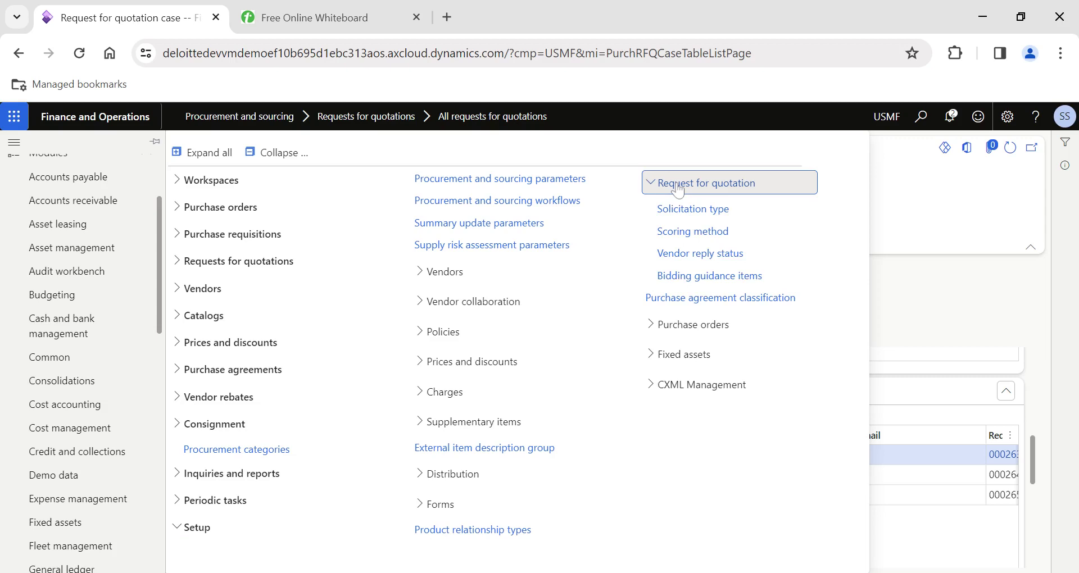
pyautogui.click(686, 232)
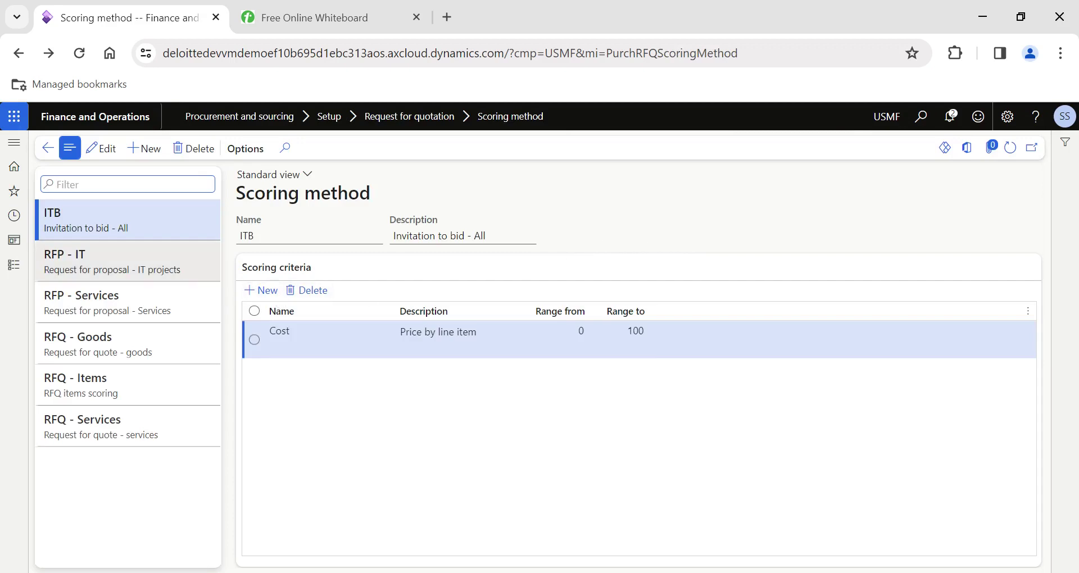
pyautogui.click(112, 260)
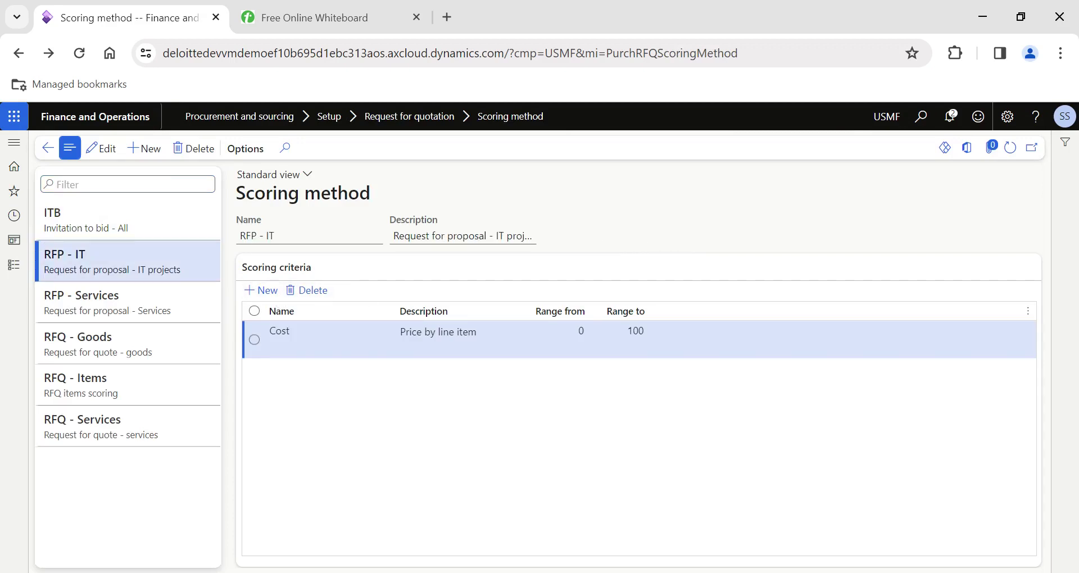
# Step: Create and save a scoring method with "RM - Items Scoring" as both its name and description
pyautogui.click(145, 157)
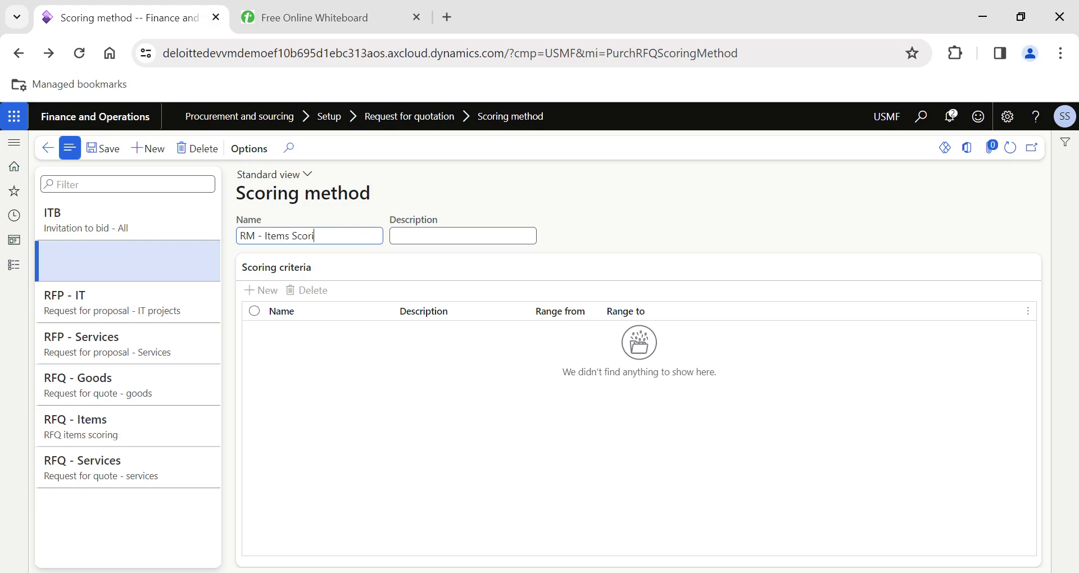
pyautogui.hotkey('ctrl', 'shift', 'Left')
pyautogui.hotkey('ctrl', 'shift', 'Left')
pyautogui.hotkey('ctrl', 'shift', 'Left')
pyautogui.hotkey('ctrl', 'shift', 'Left')
pyautogui.hotkey('ctrl', 'c')
pyautogui.press('Tab')
pyautogui.hotkey('ctrl', 'v')
pyautogui.click(104, 148)
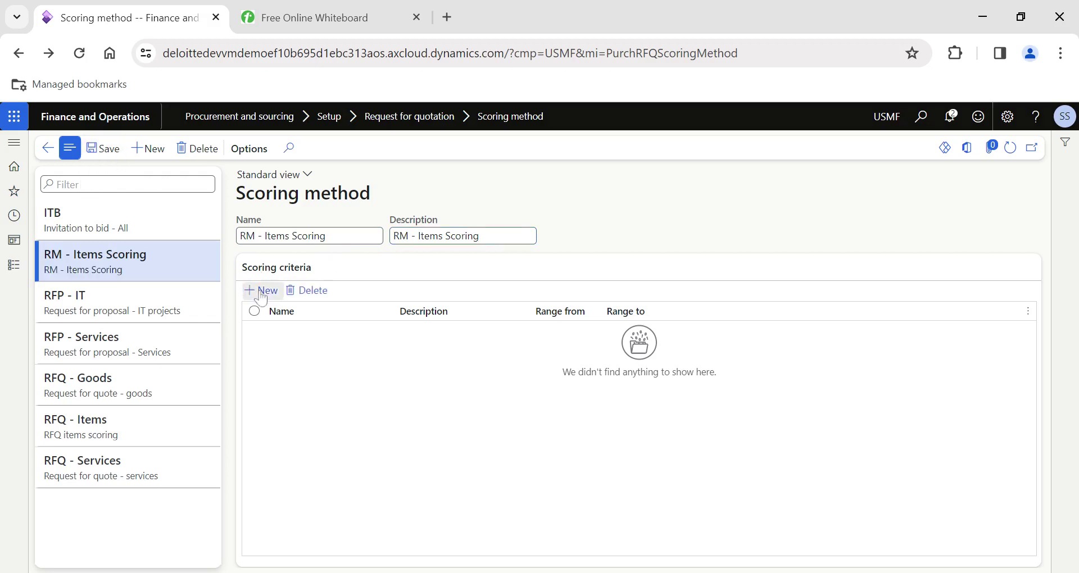
# Step: Add a scoring criterion named Delivery with the description "Lead time for supply" and a range from 0 to 10
pyautogui.click(260, 291)
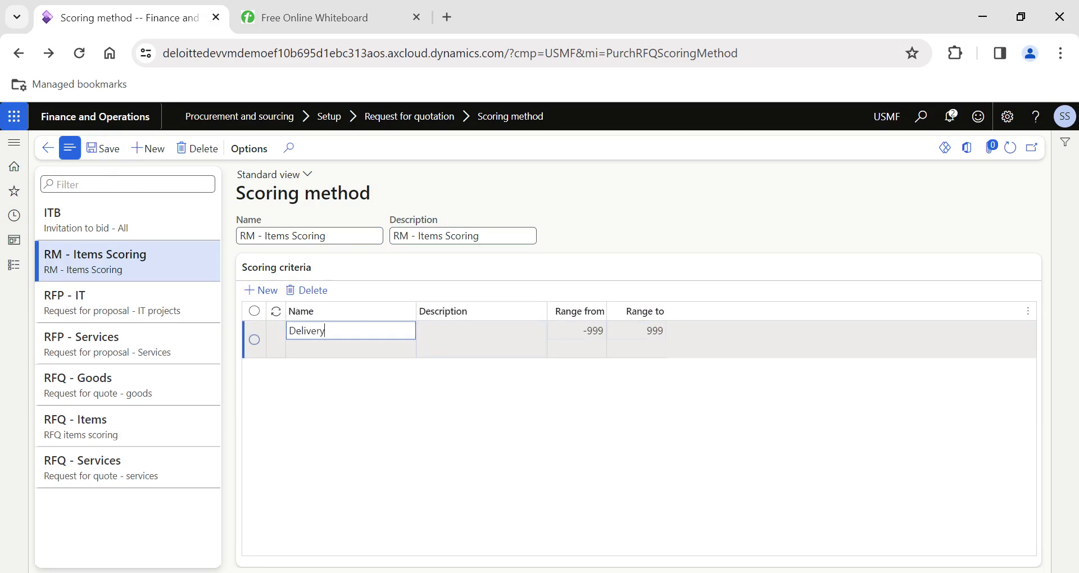
pyautogui.click(480, 339)
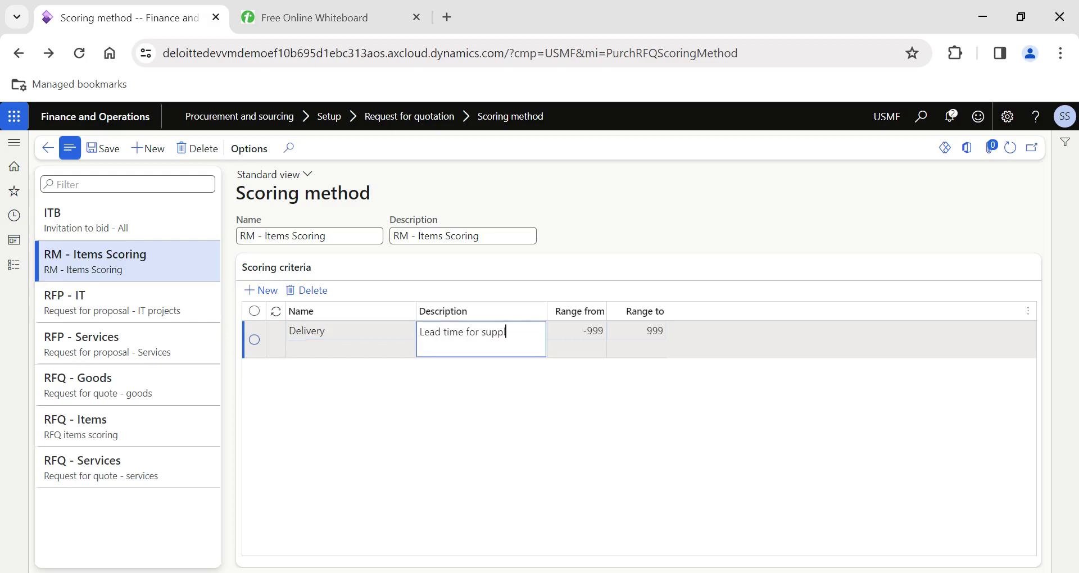
pyautogui.press('Tab')
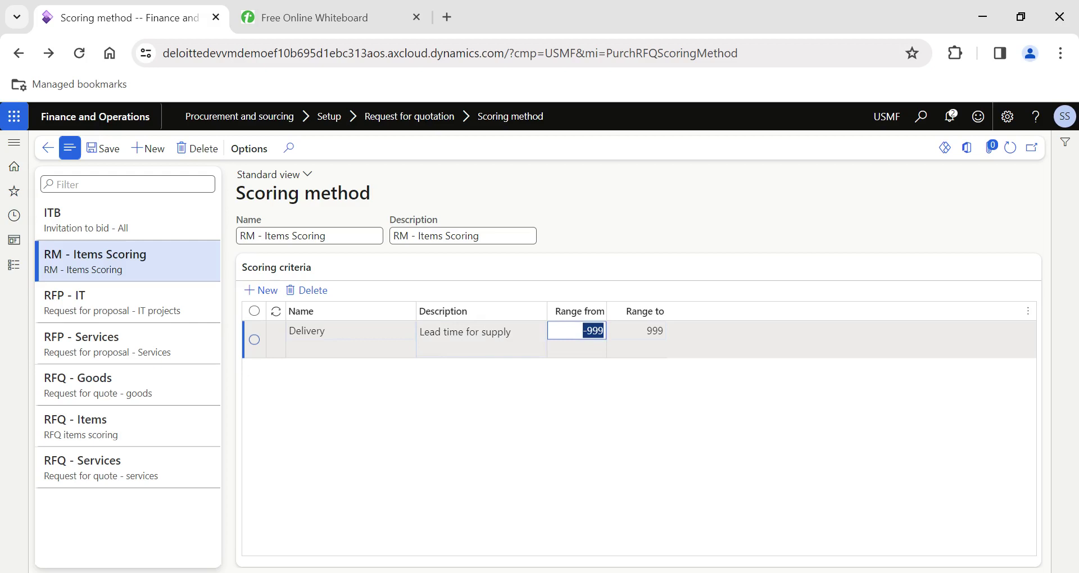
pyautogui.write('0')
pyautogui.click(637, 330)
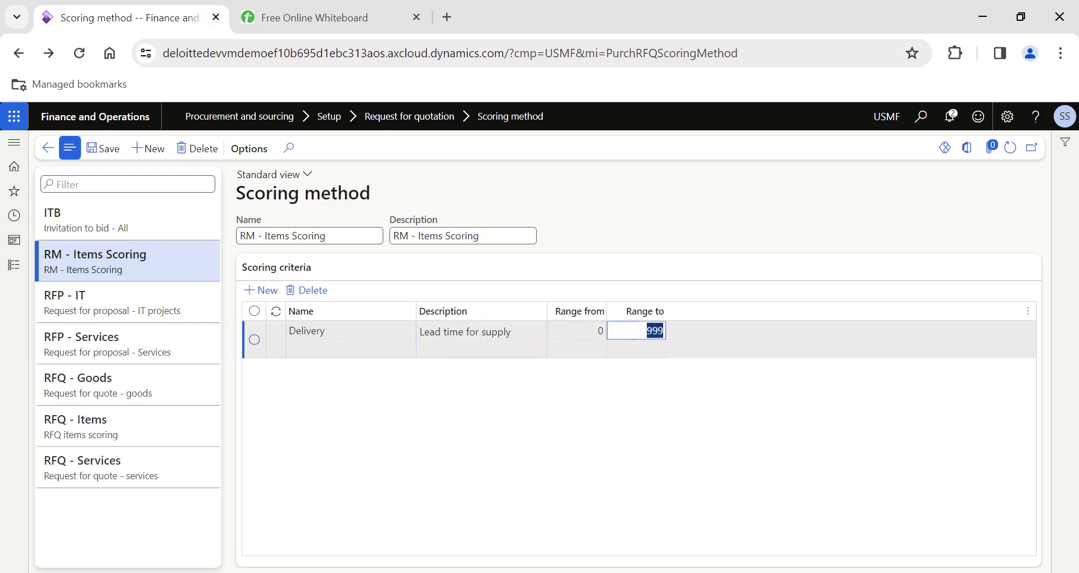
pyautogui.press('BackSpace')
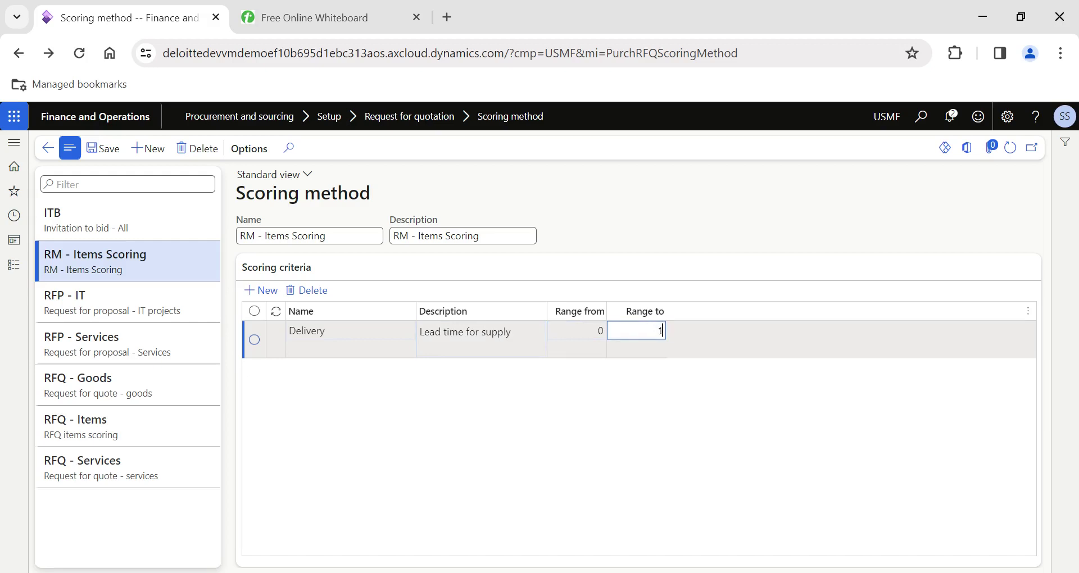
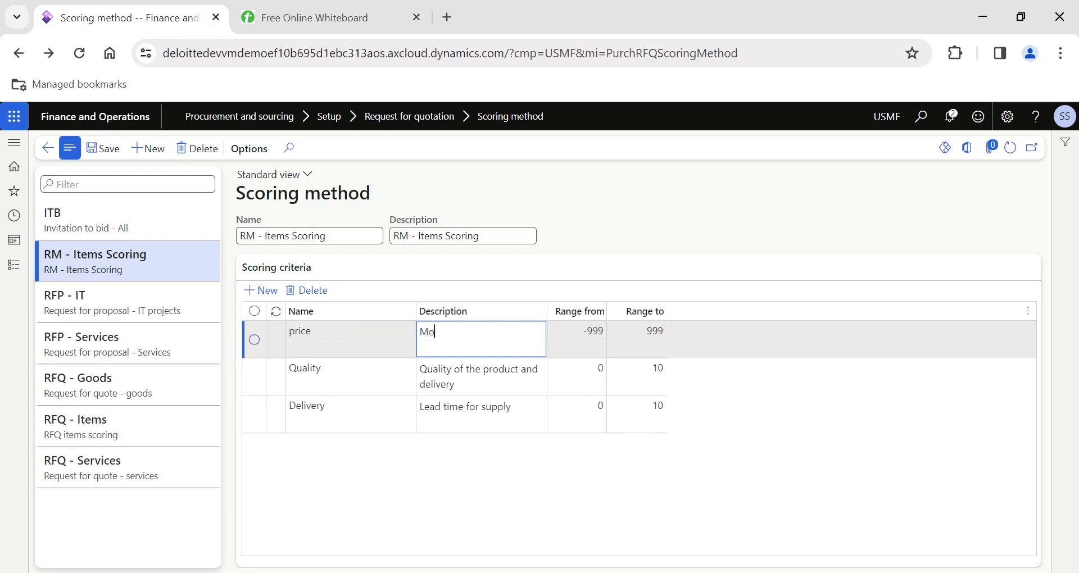
# Step: Give the price criterion the description "Best price in market" and a range from 0 to 10
pyautogui.write('e')
pyautogui.press('BackSpace')
pyautogui.press('BackSpace')
pyautogui.press('BackSpace')
pyautogui.press('BackSpace')
pyautogui.press('BackSpace')
pyautogui.write('Best price in marke')
pyautogui.press('Tab')
pyautogui.write('0')
pyautogui.press('Tab')
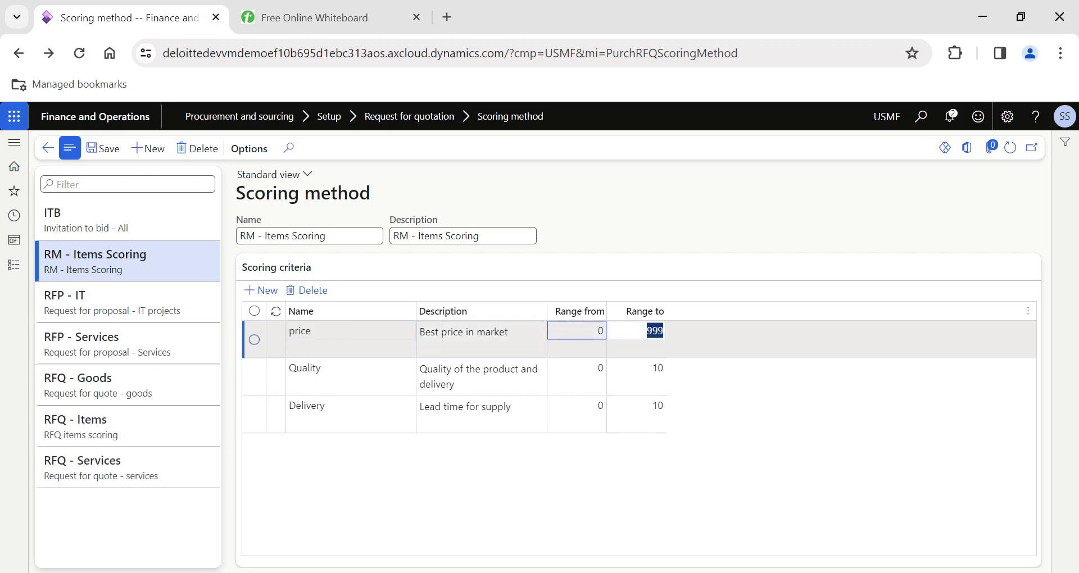
pyautogui.write('10')
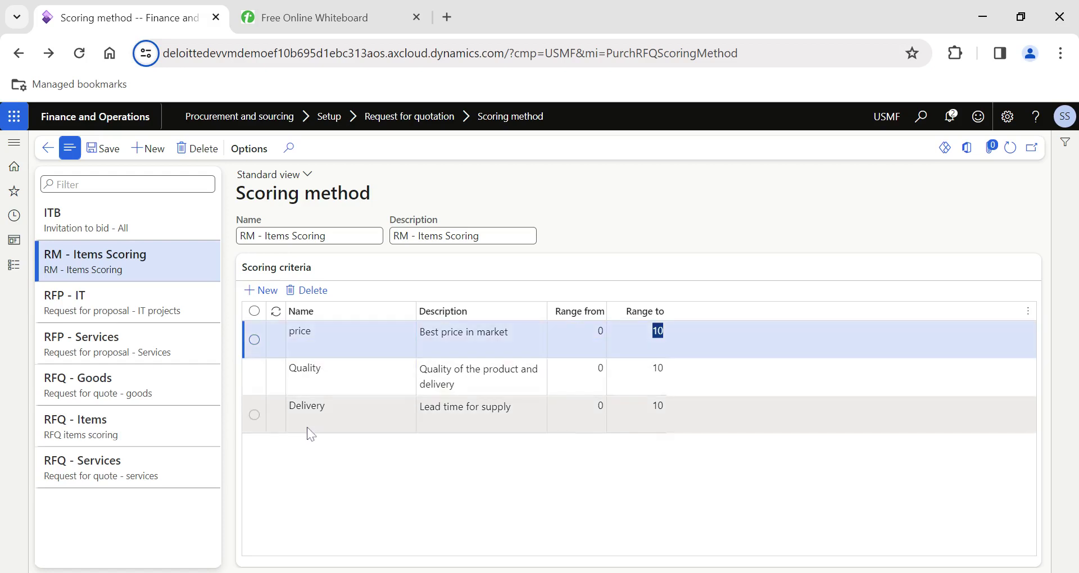
# Step: Add a "Terms of payment" criterion described as "Cash discount" with a range from 0 to 10, and save the scoring method
pyautogui.click(260, 289)
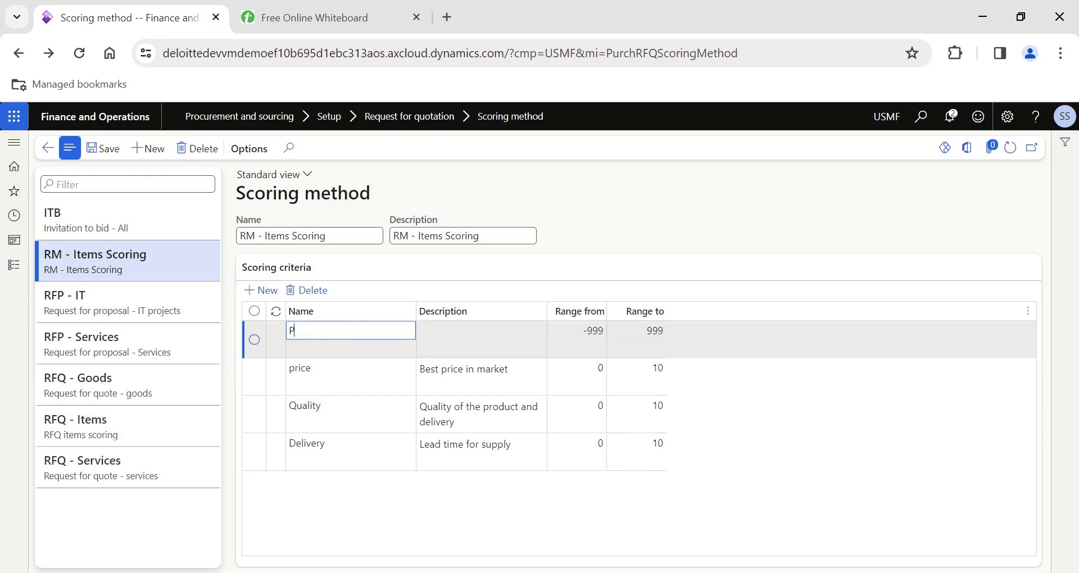
pyautogui.write('Terms of payment')
pyautogui.press('Tab')
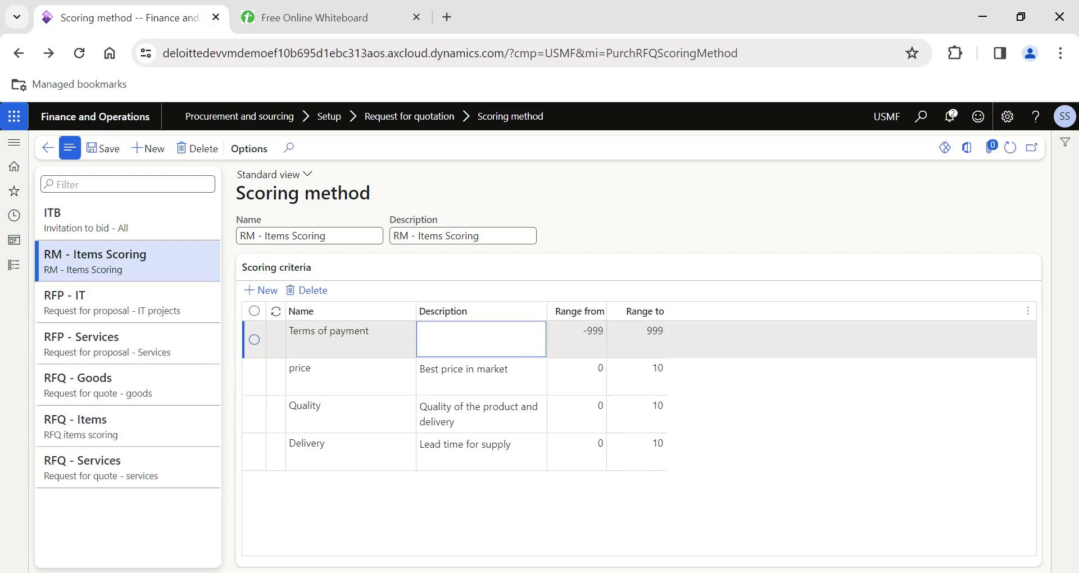
pyautogui.write('Cash discount')
pyautogui.press('Tab')
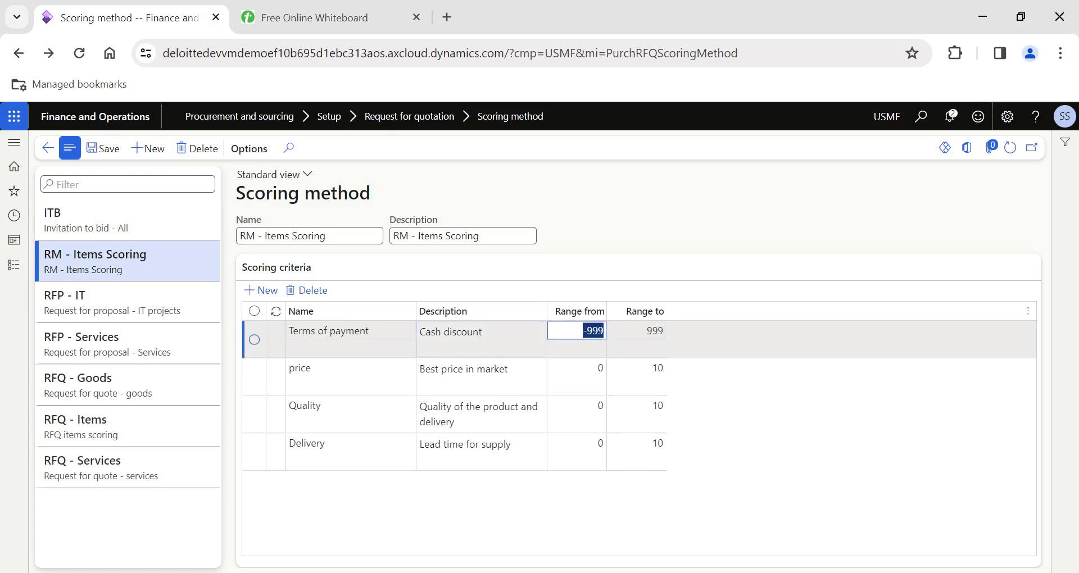
pyautogui.write('0')
pyautogui.press('Tab')
pyautogui.write('10')
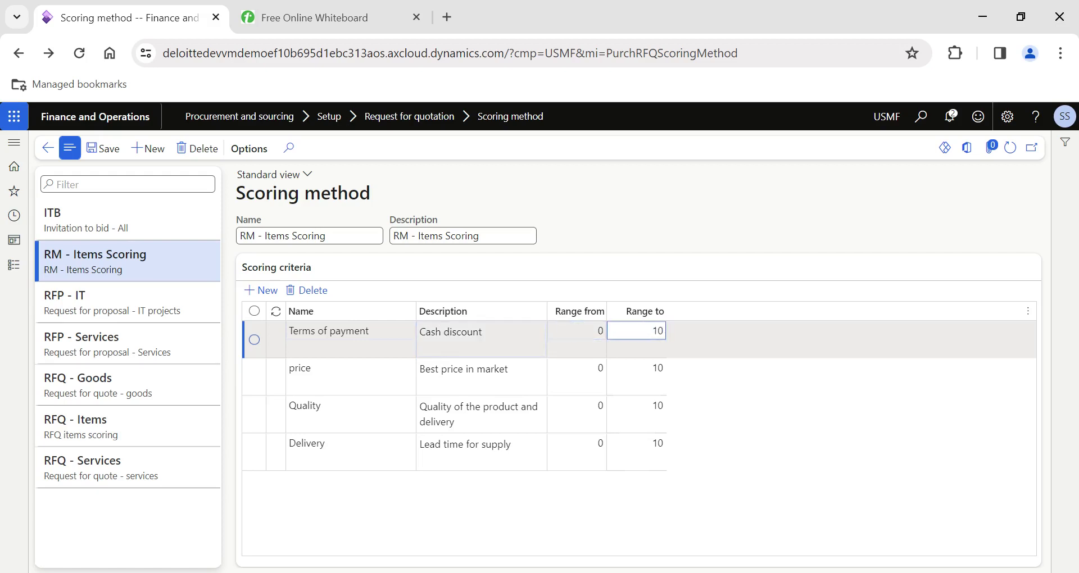
pyautogui.click(103, 149)
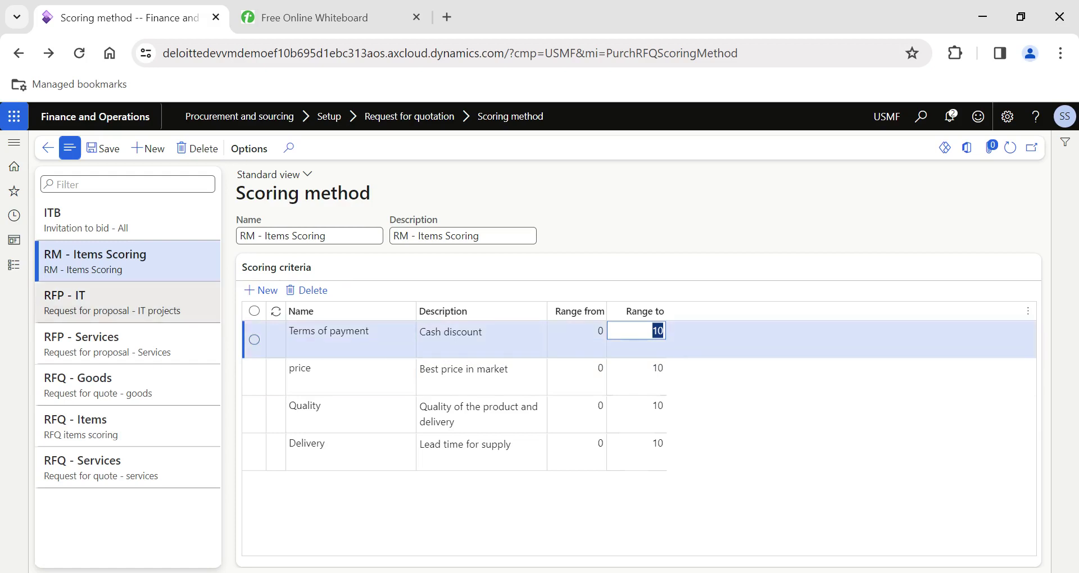
# Step: Open the solicitation type setup for requests for quotation
pyautogui.click(14, 268)
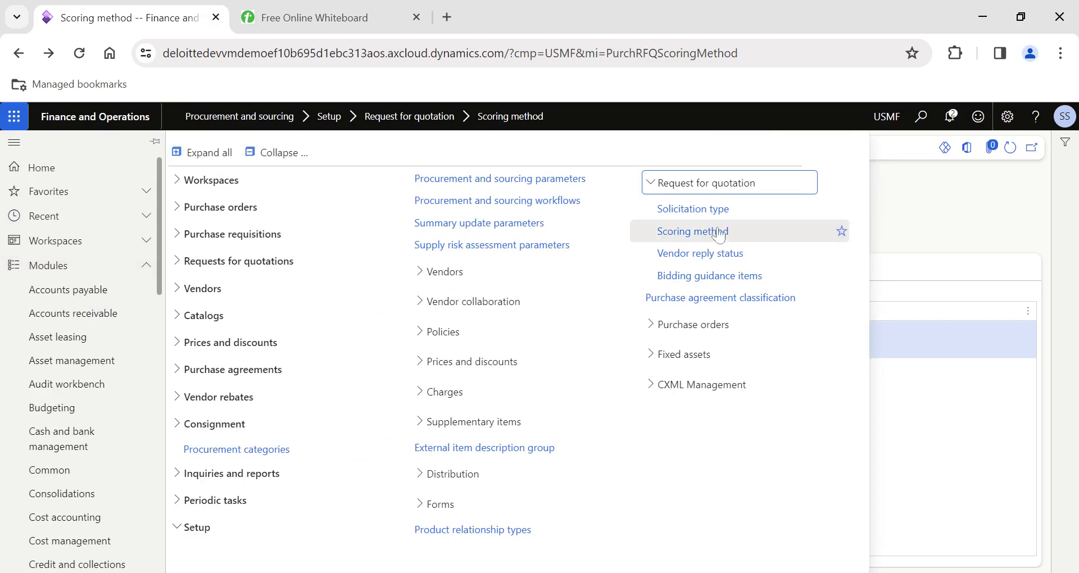
pyautogui.click(707, 210)
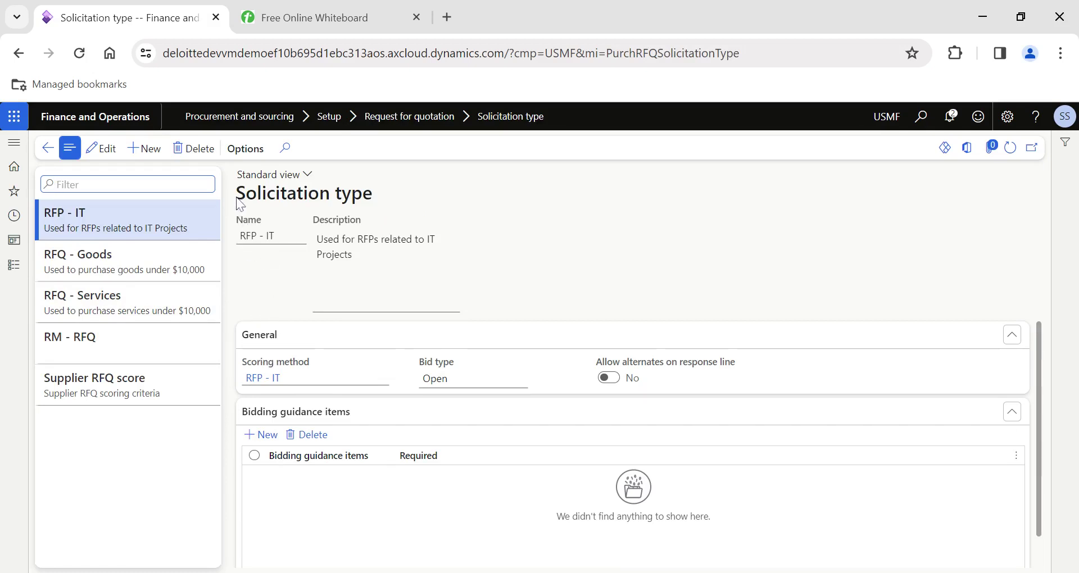
pyautogui.moveTo(236, 204); pyautogui.dragTo(377, 204)
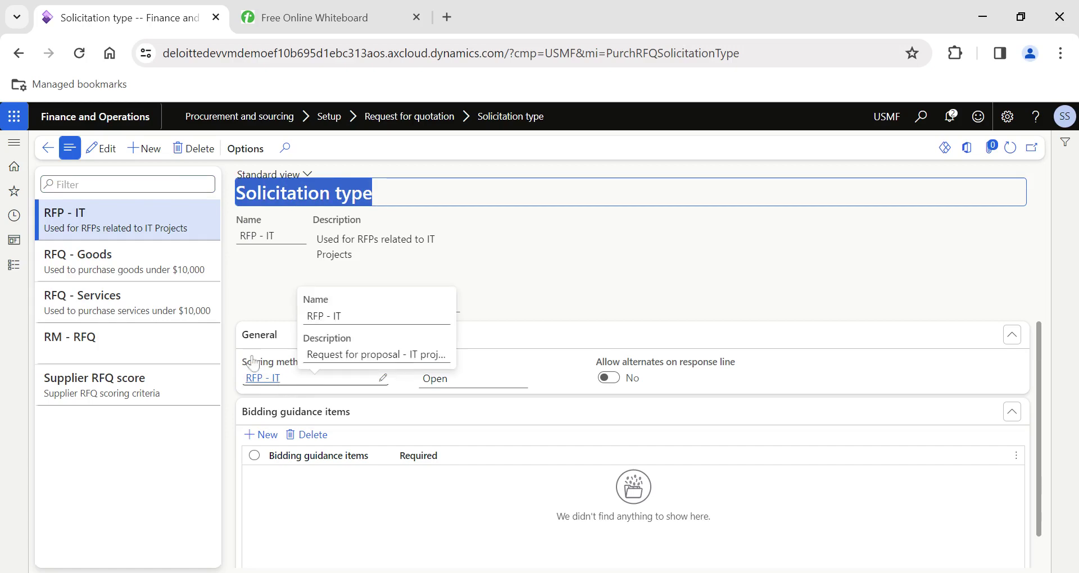
pyautogui.click(14, 265)
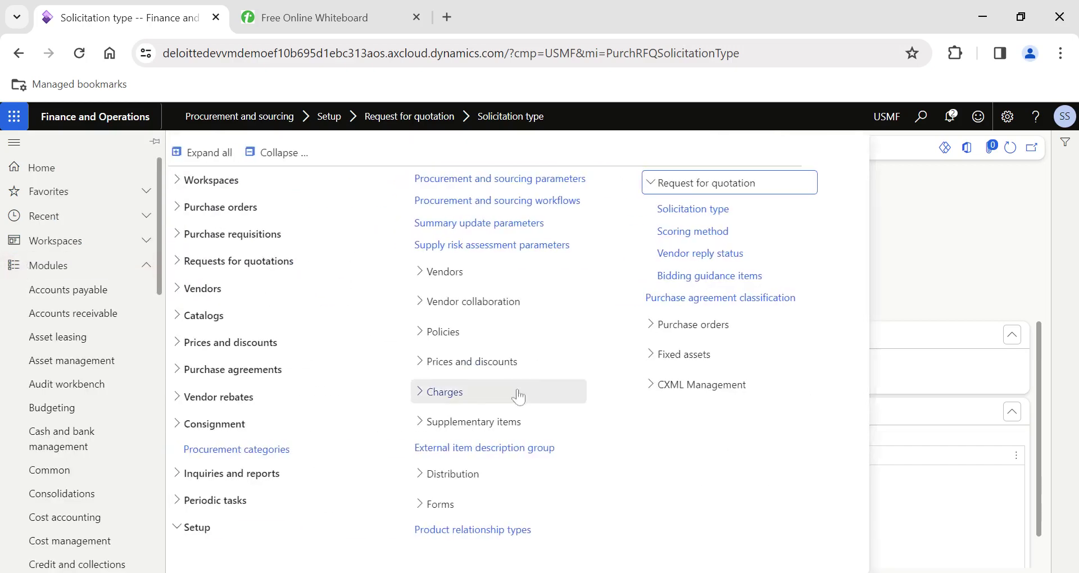
pyautogui.click(701, 219)
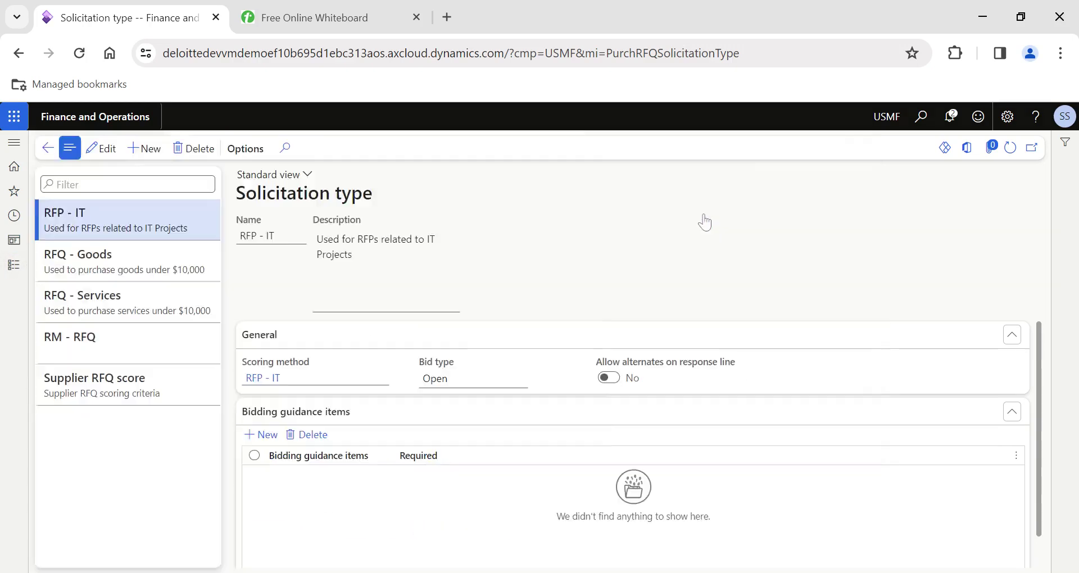
pyautogui.click(130, 184)
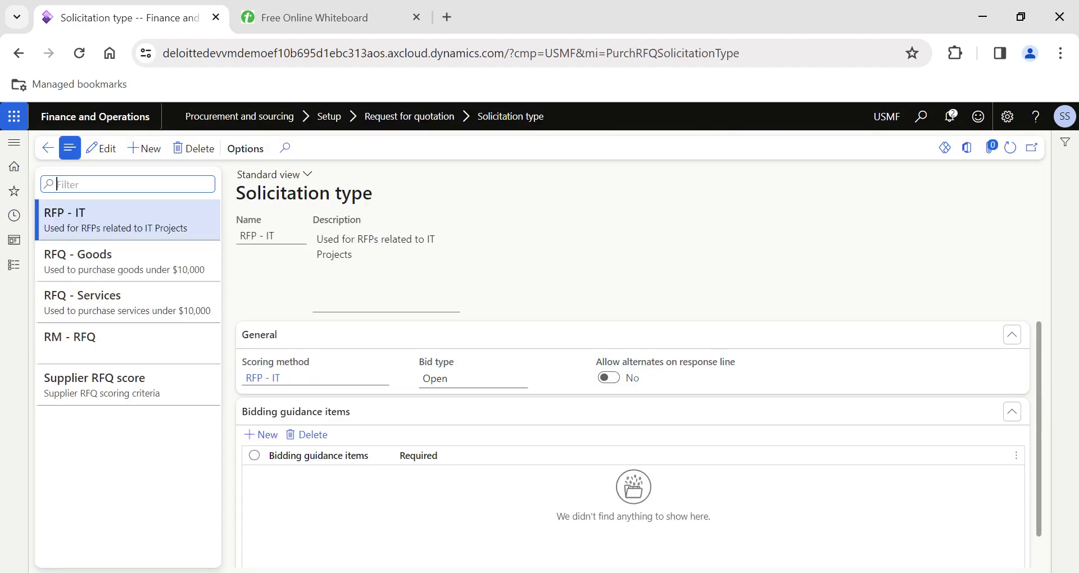
# Step: Edit the RFP - IT solicitation type and set its scoring method to RM - Items Scoring
pyautogui.click(100, 148)
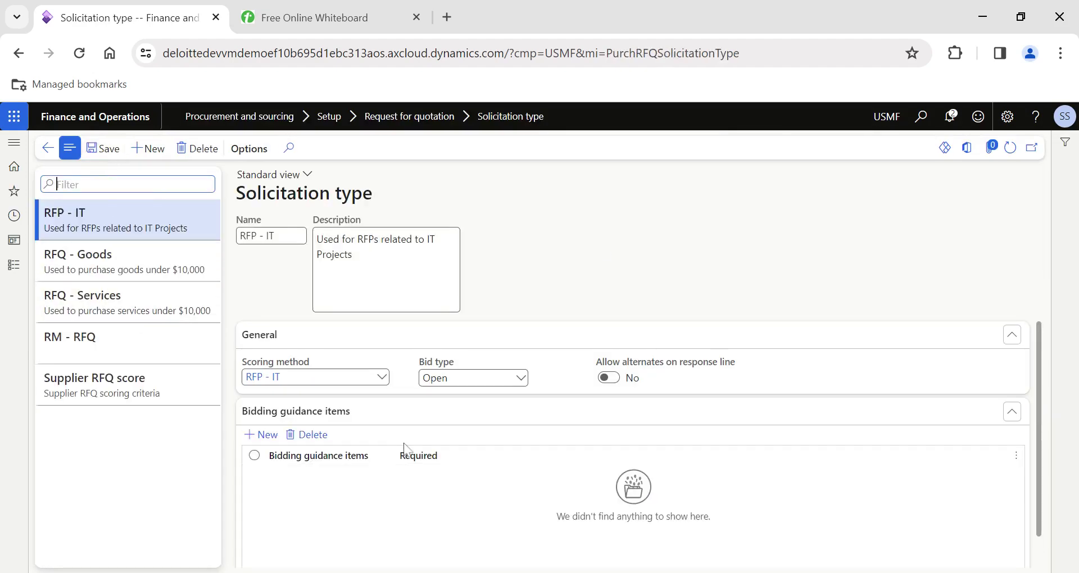
pyautogui.click(381, 377)
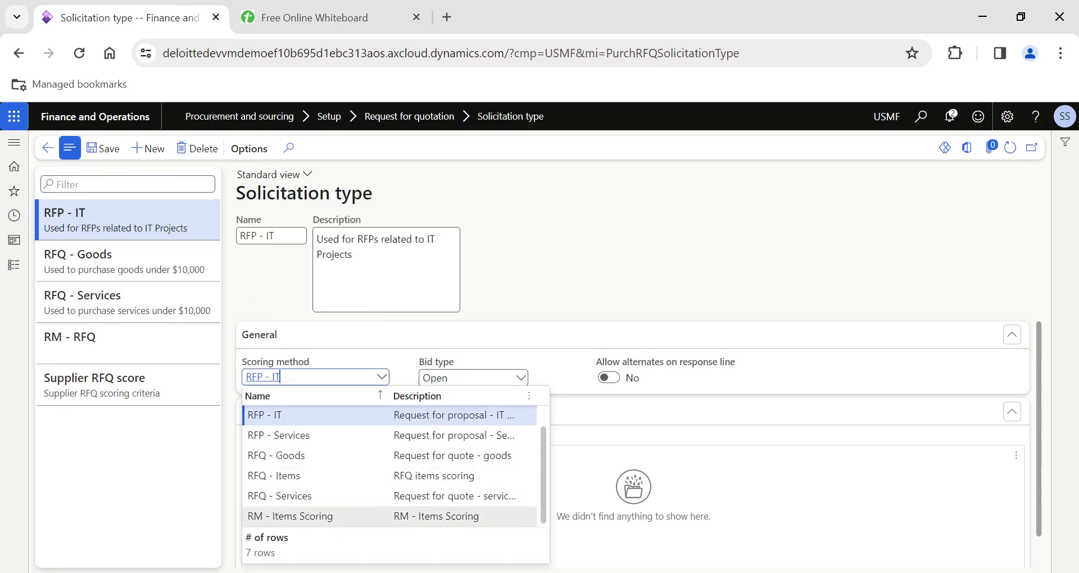
pyautogui.click(304, 516)
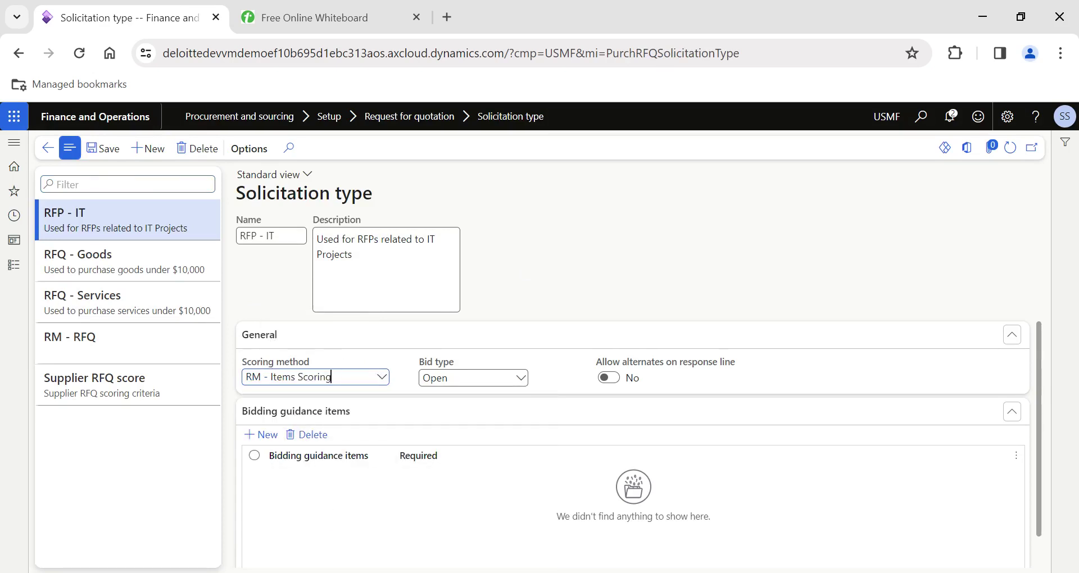
# Step: Save the RFP - IT solicitation type and check its available bid types, leaving Open selected
pyautogui.click(102, 148)
pyautogui.click(521, 378)
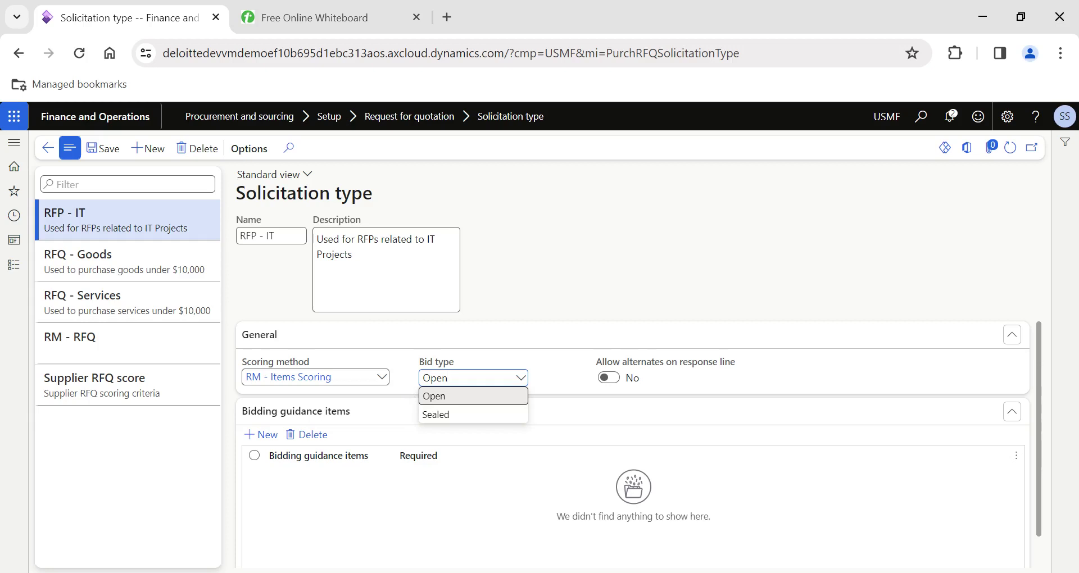
pyautogui.click(421, 364)
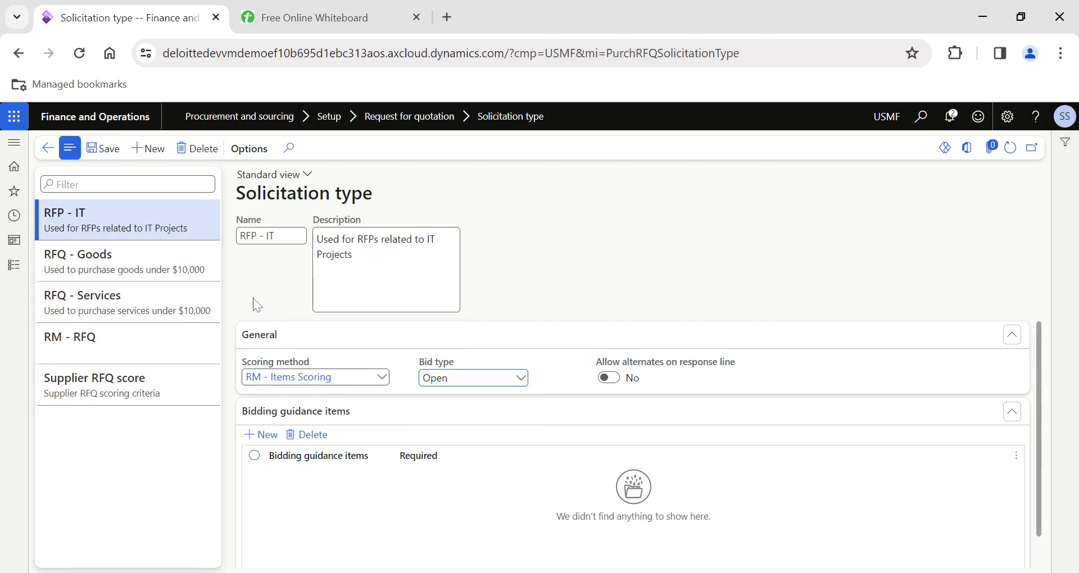
# Step: In the procurement and sourcing parameters, set the default solicitation type for requests for quotation to RFP - IT and save
pyautogui.click(14, 265)
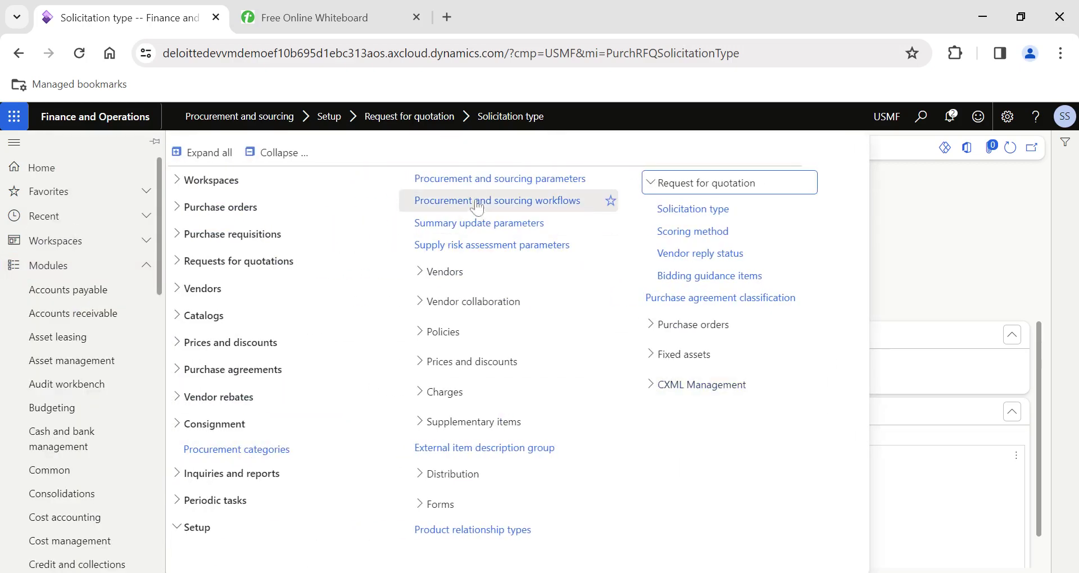
pyautogui.click(486, 180)
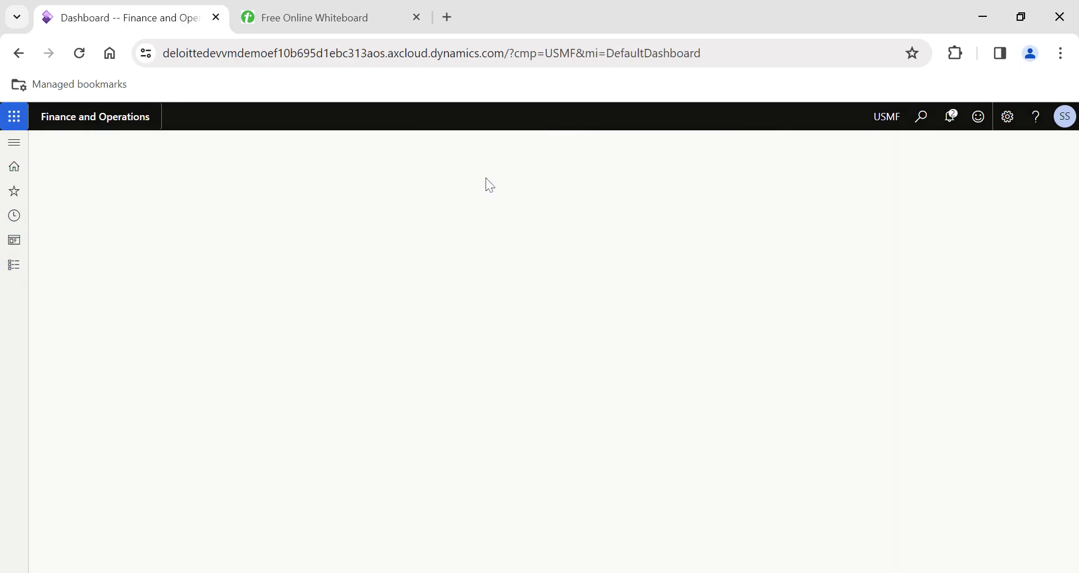
pyautogui.click(126, 320)
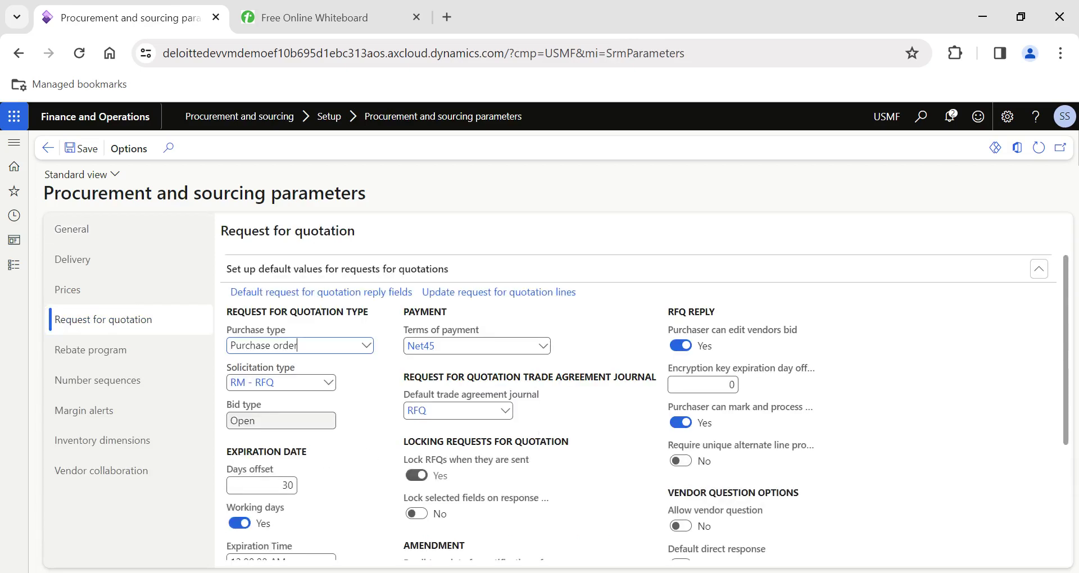
pyautogui.moveTo(274, 372)
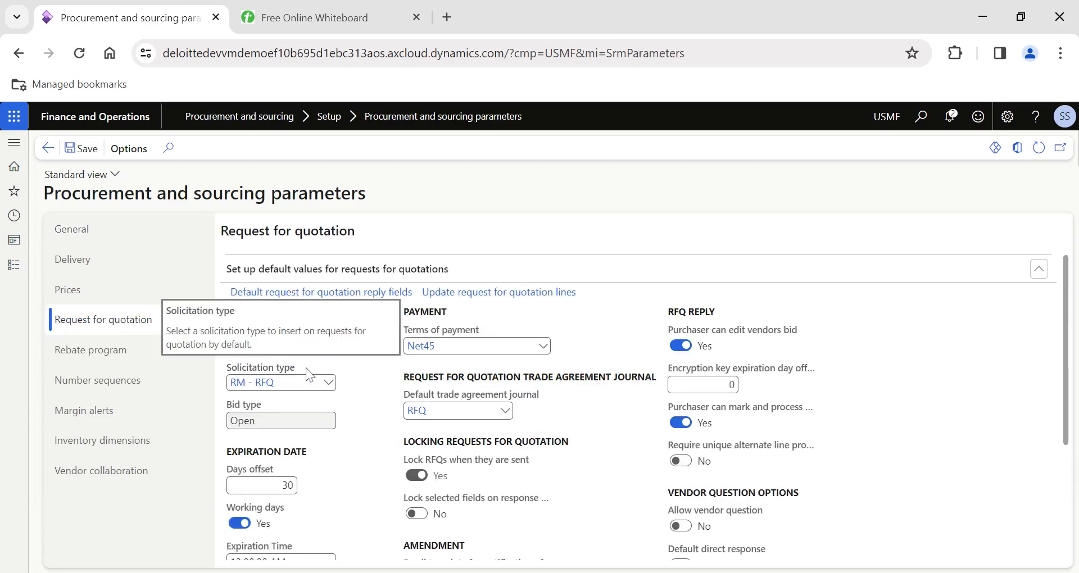
pyautogui.click(328, 382)
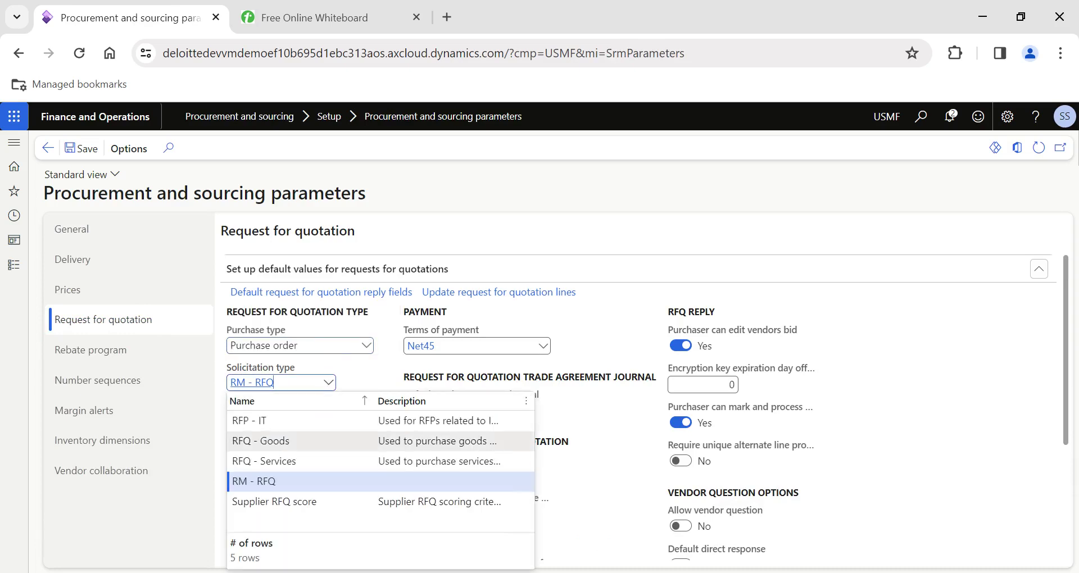
pyautogui.click(264, 420)
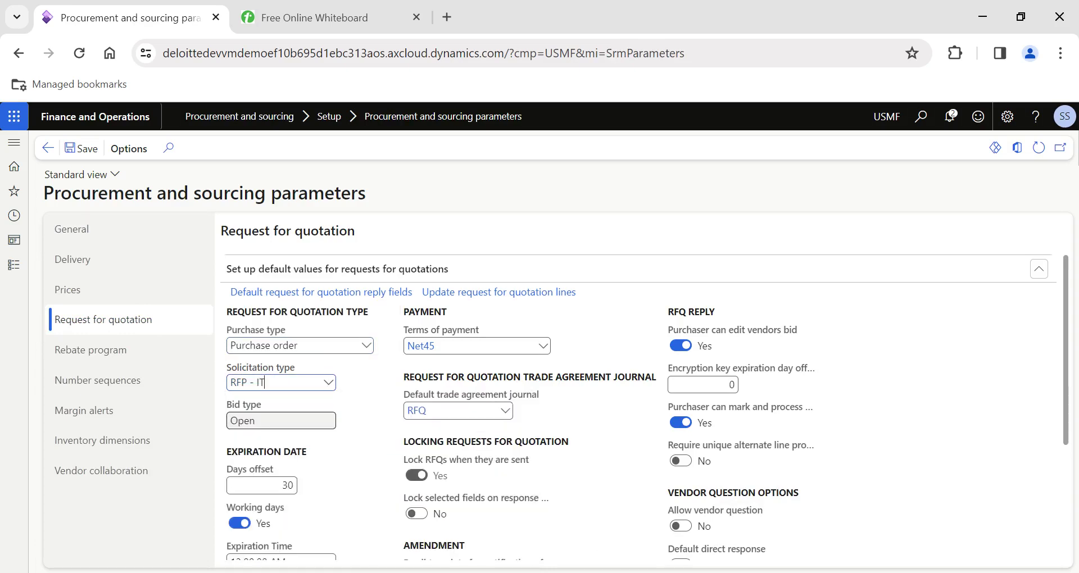
pyautogui.click(80, 149)
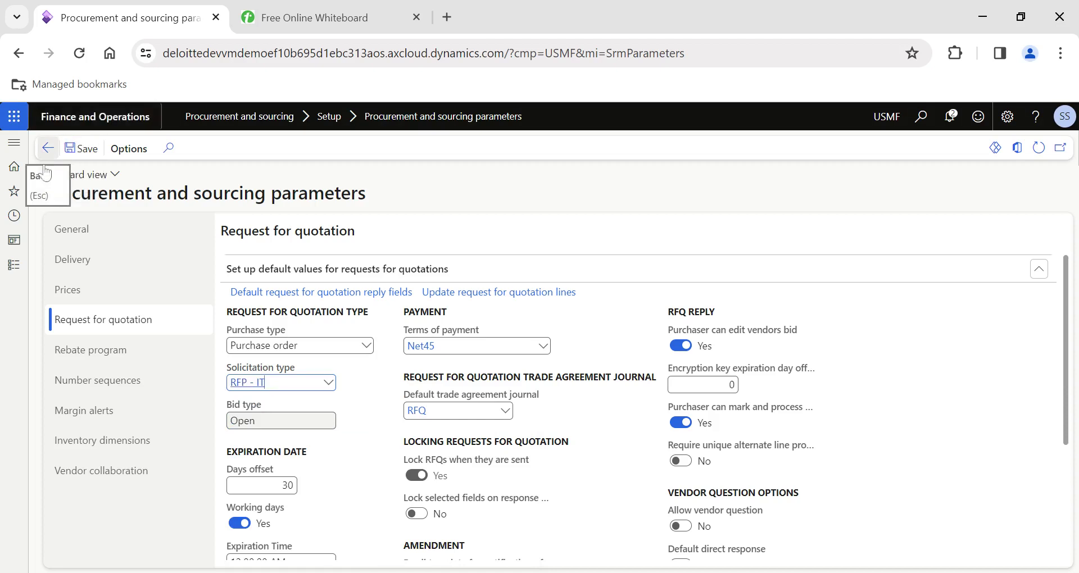
# Step: Open the "PR- RM items" case from the list of all requests for quotations
pyautogui.click(19, 266)
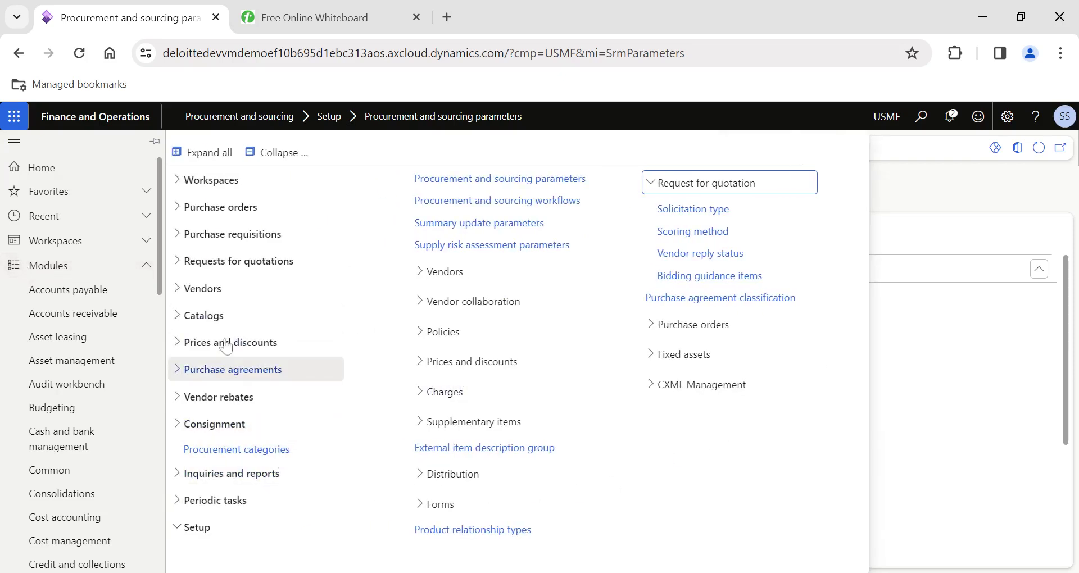
pyautogui.click(253, 261)
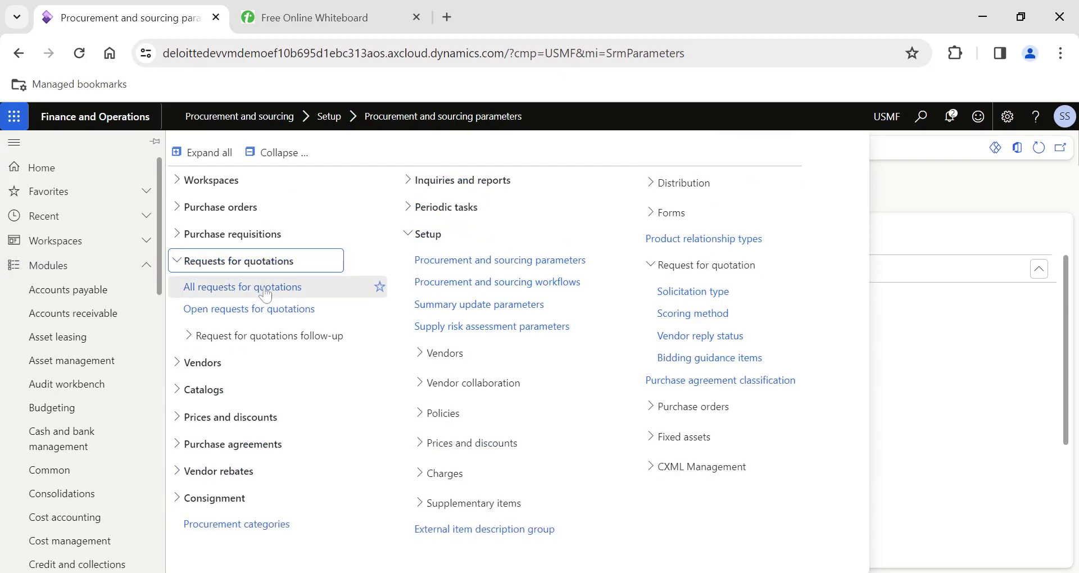
pyautogui.click(264, 288)
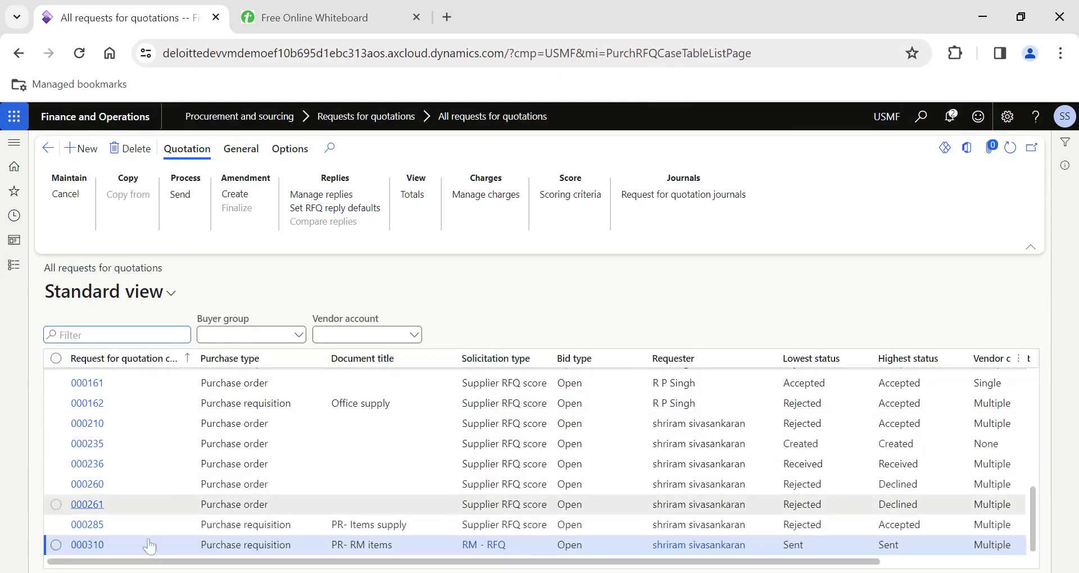
pyautogui.click(90, 545)
pyautogui.click(93, 551)
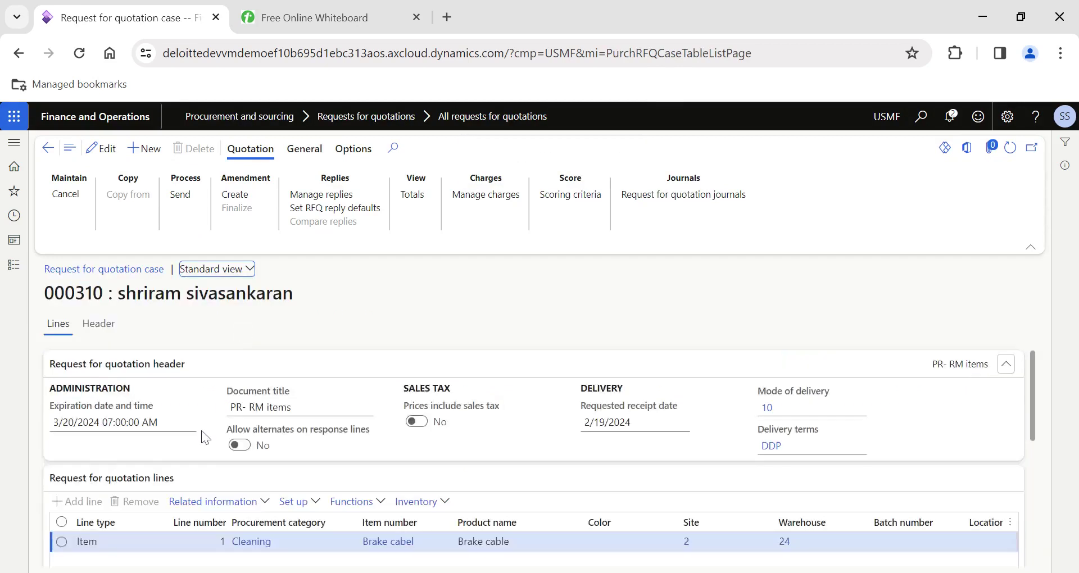
# Step: Go to the case's vendor replies and open Opal Audio's RFQ reply for editing
pyautogui.click(326, 197)
pyautogui.scroll(-2, 464, 472)
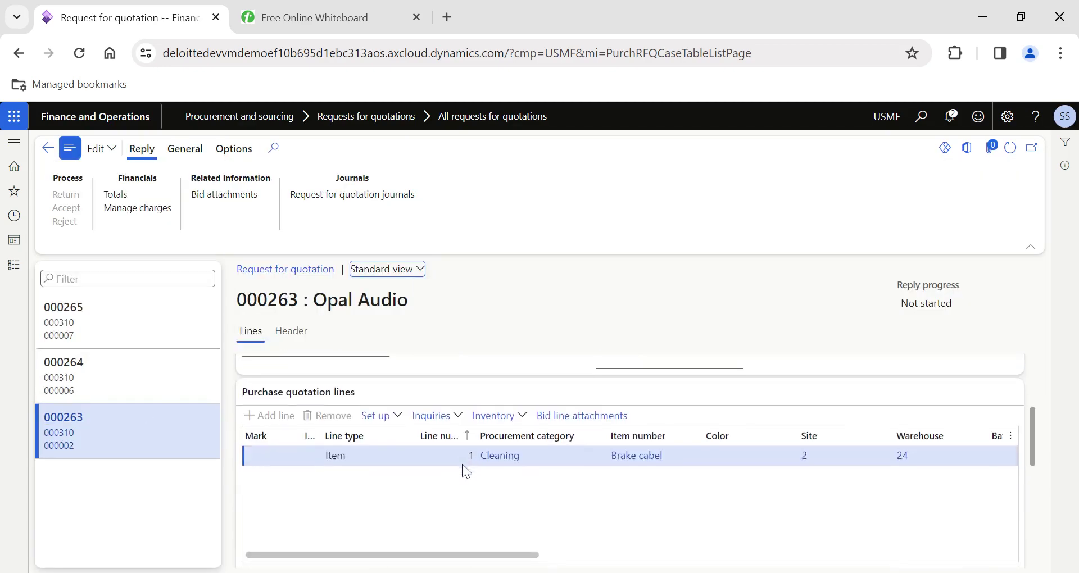
pyautogui.scroll(-1, 463, 472)
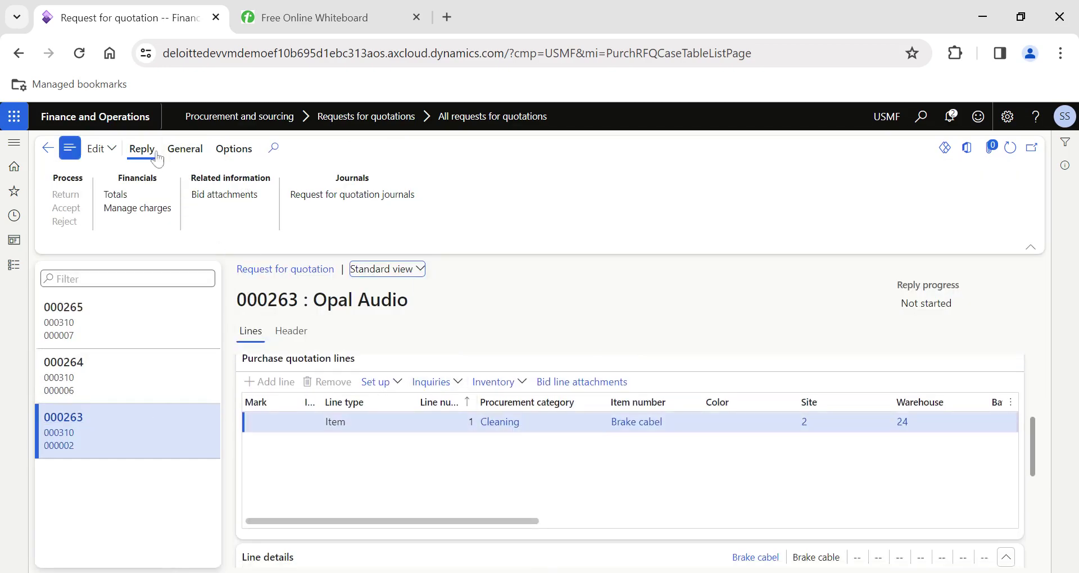
pyautogui.click(111, 149)
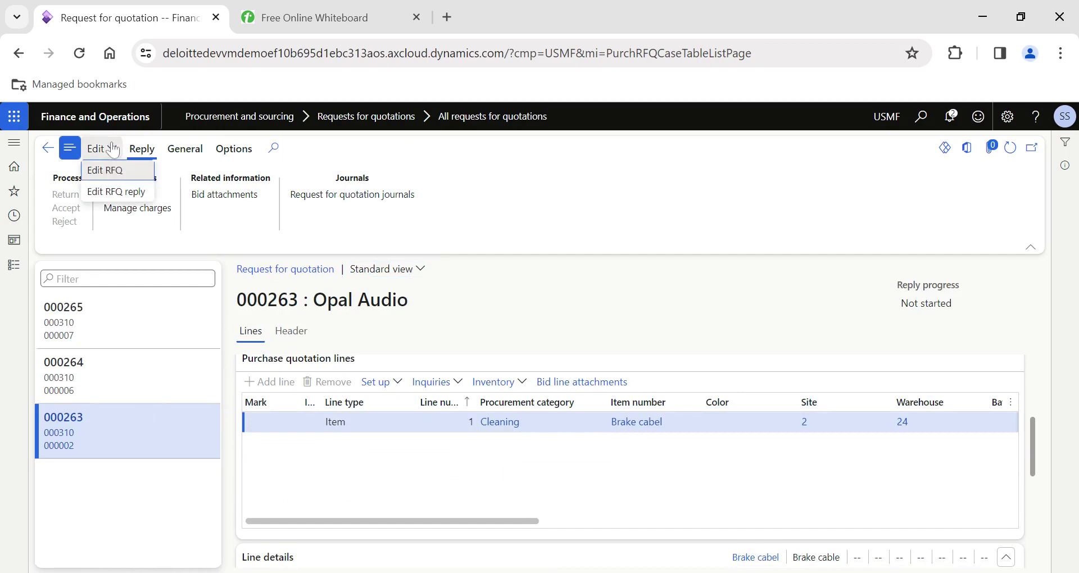
pyautogui.click(103, 195)
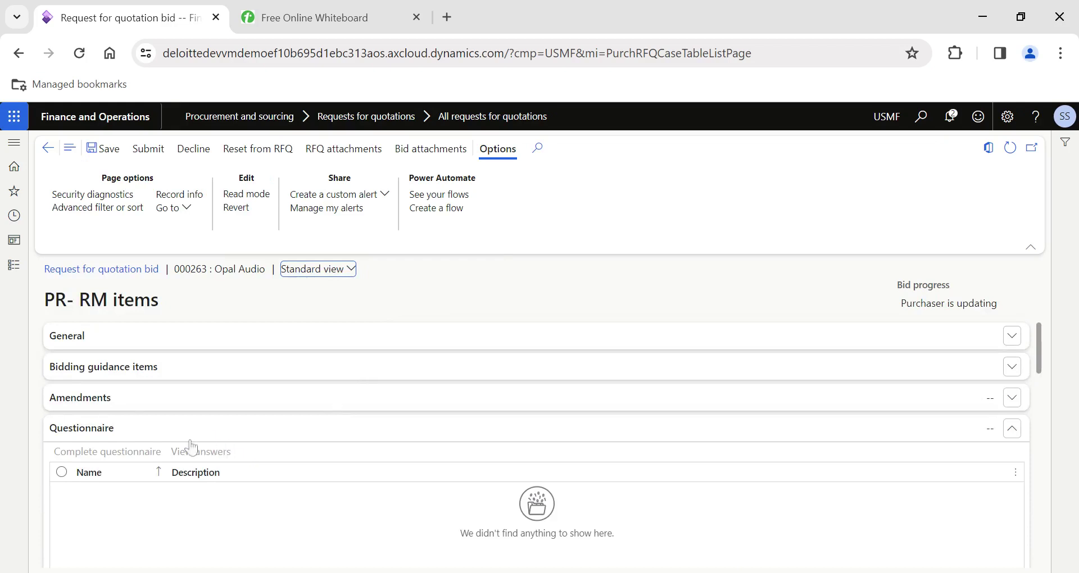
# Step: On the Brake cabel line of Opal Audio's bid, enter a quantity of 10 and a unit price of 2.50
pyautogui.scroll(-5, 182, 382)
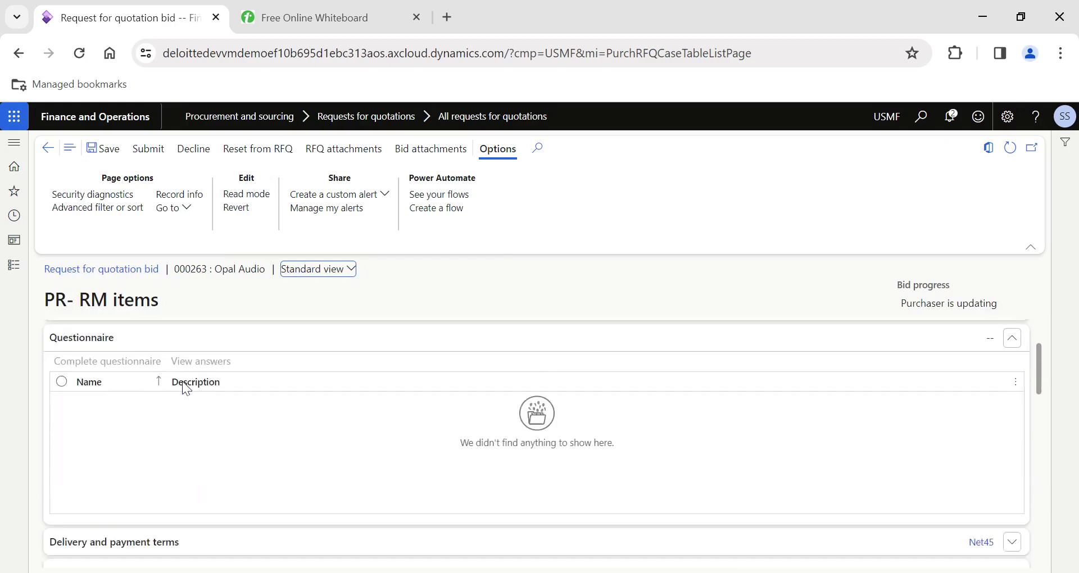
pyautogui.scroll(-1, 183, 386)
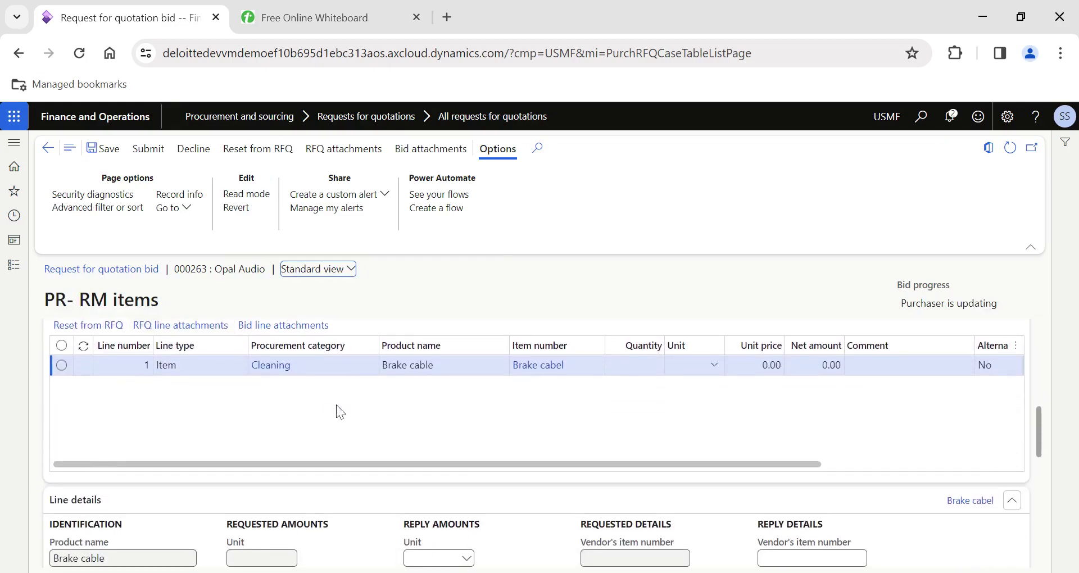
pyautogui.hscroll(5, 336, 406)
pyautogui.click(382, 366)
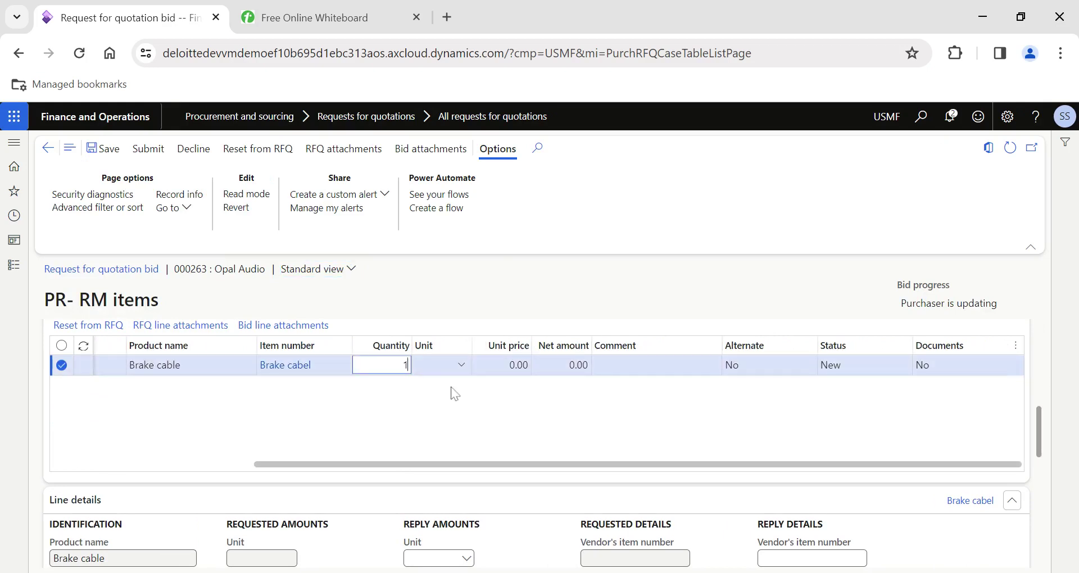
pyautogui.press('Tab')
pyautogui.press('Tab')
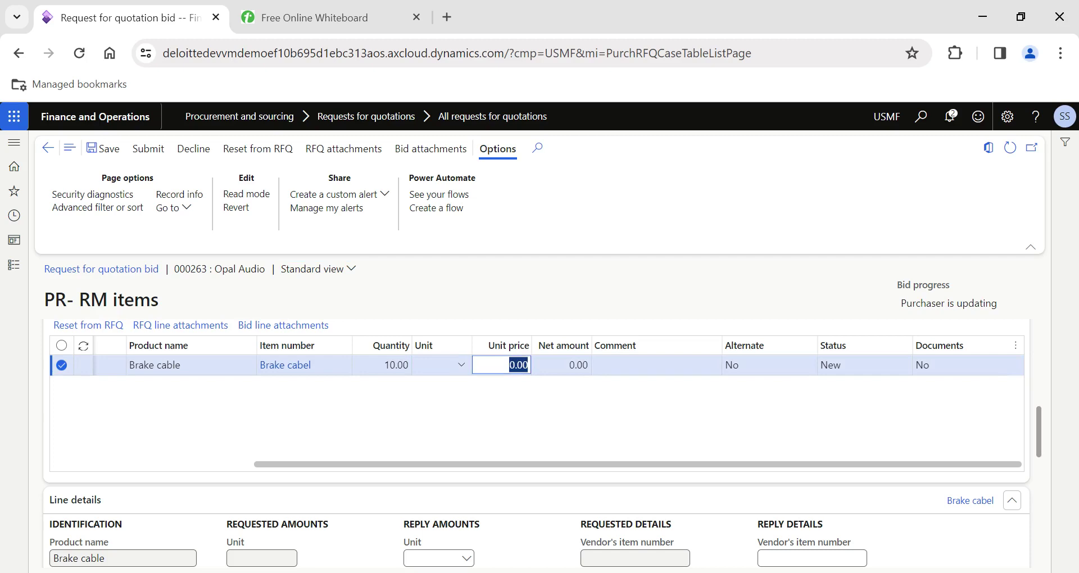
pyautogui.write('2.5')
pyautogui.press('Tab')
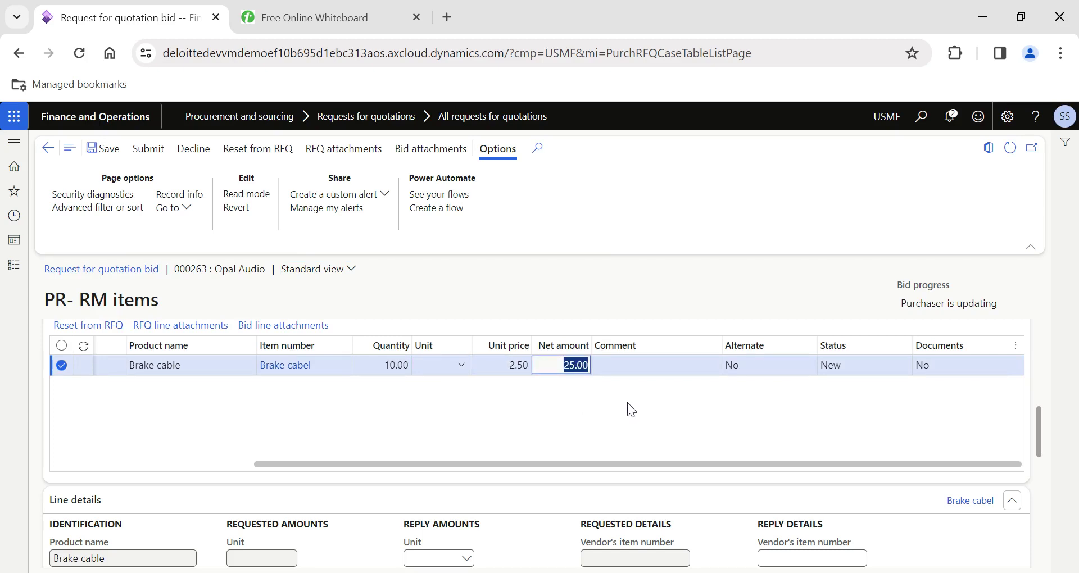
# Step: Set the requested receipt date in the line's reply details to 2/22/2024 and submit Opal Audio's bid
pyautogui.scroll(-5, 560, 429)
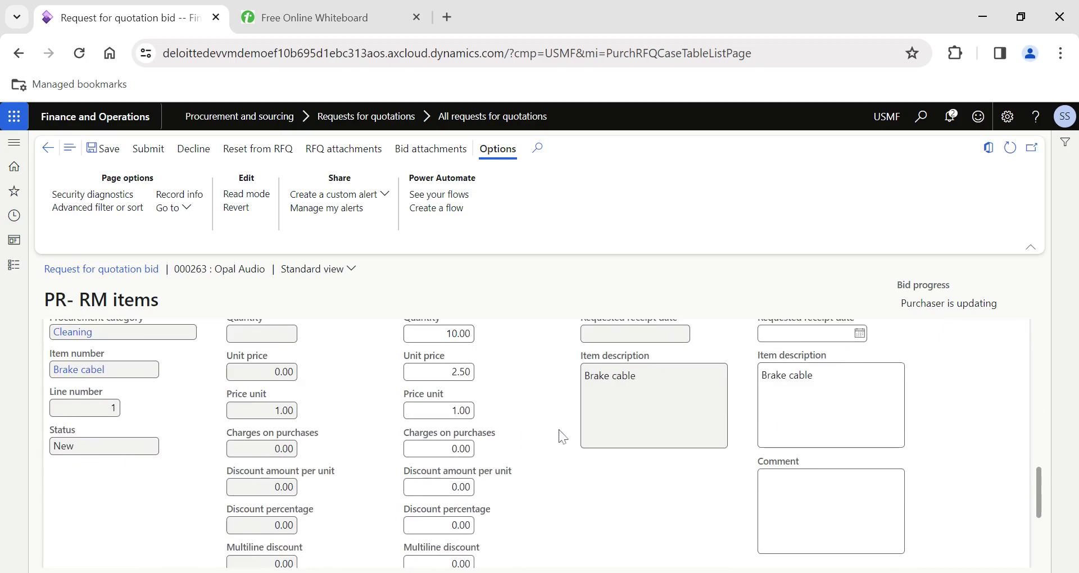
pyautogui.scroll(3, 561, 435)
pyautogui.click(858, 479)
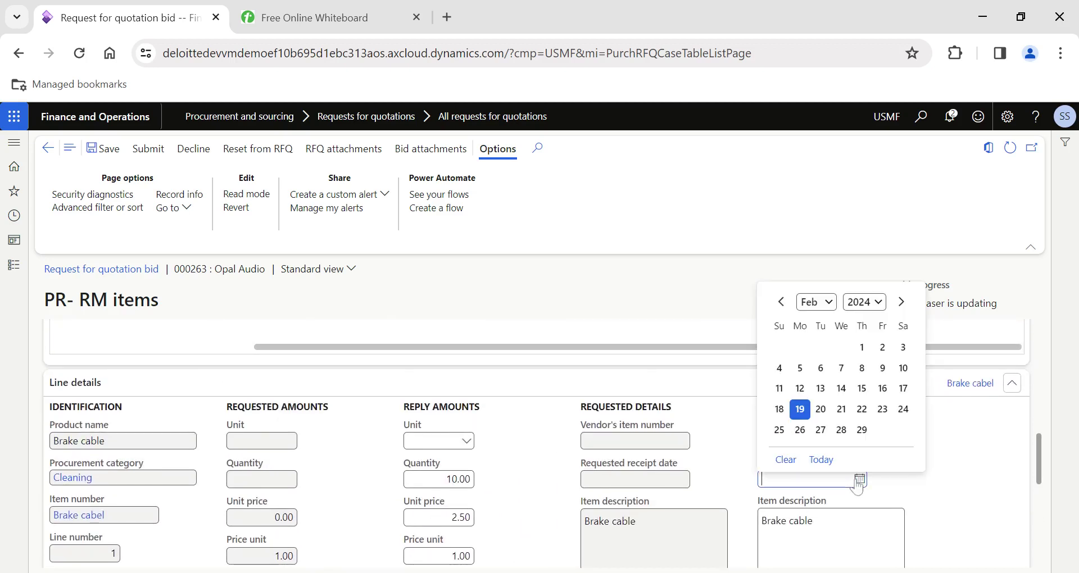
pyautogui.click(861, 409)
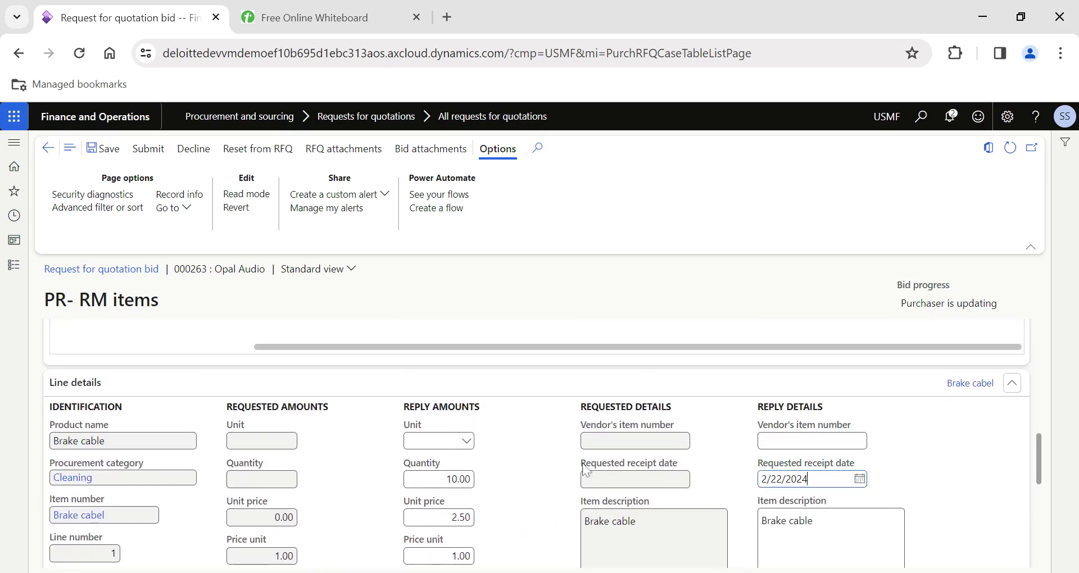
pyautogui.scroll(4, 534, 478)
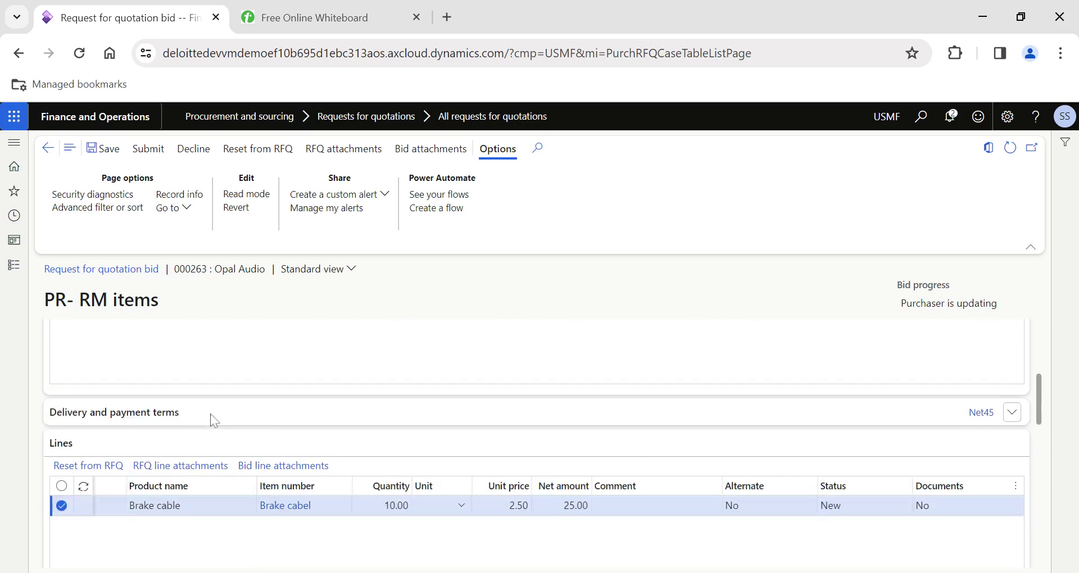
pyautogui.scroll(2, 210, 414)
pyautogui.click(148, 149)
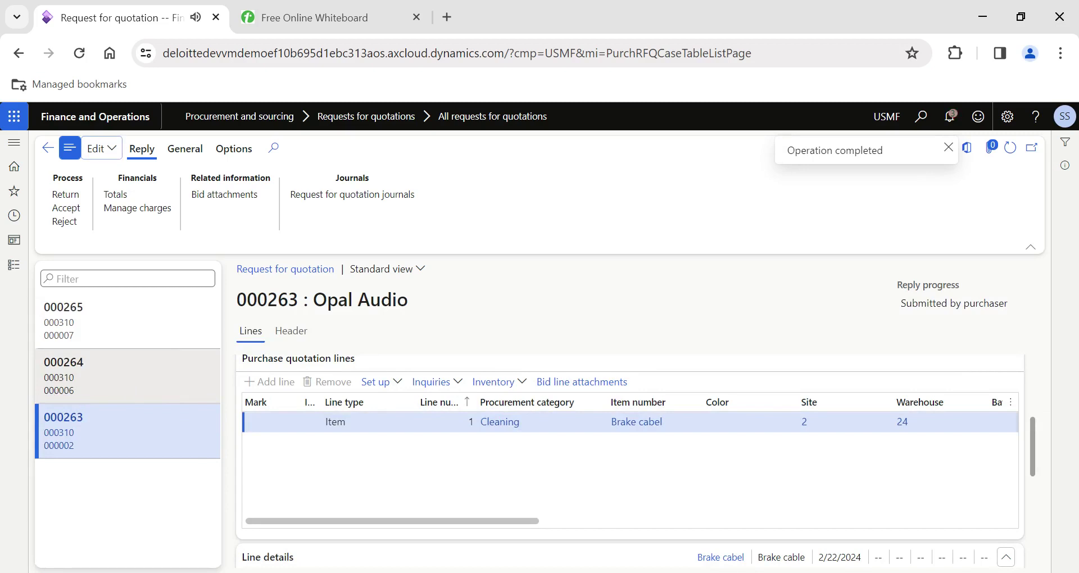
# Step: Select Skybag B's quotation and open its RFQ reply for editing
pyautogui.click(129, 388)
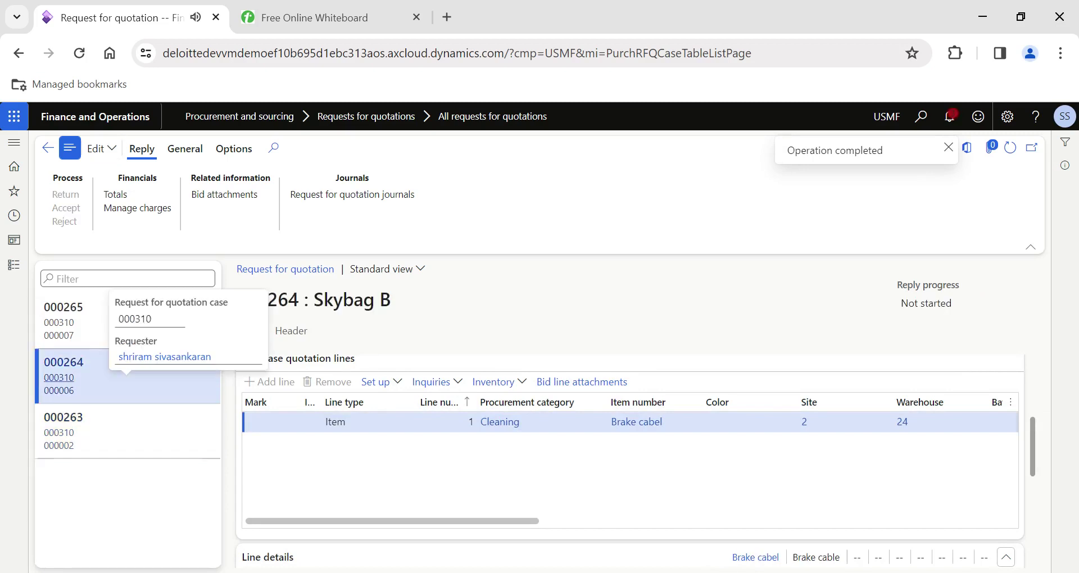
pyautogui.click(117, 151)
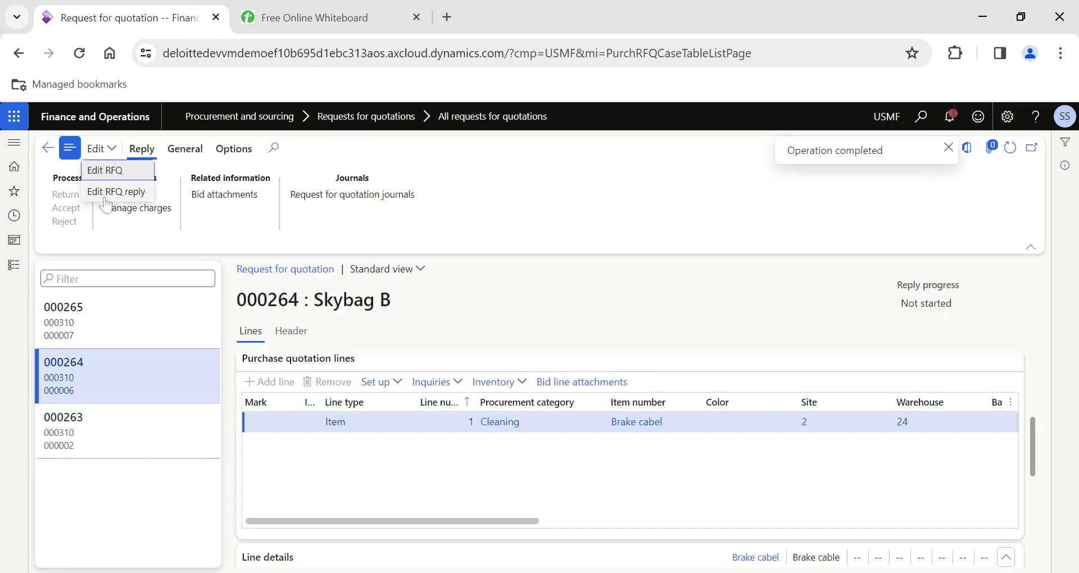
pyautogui.click(175, 220)
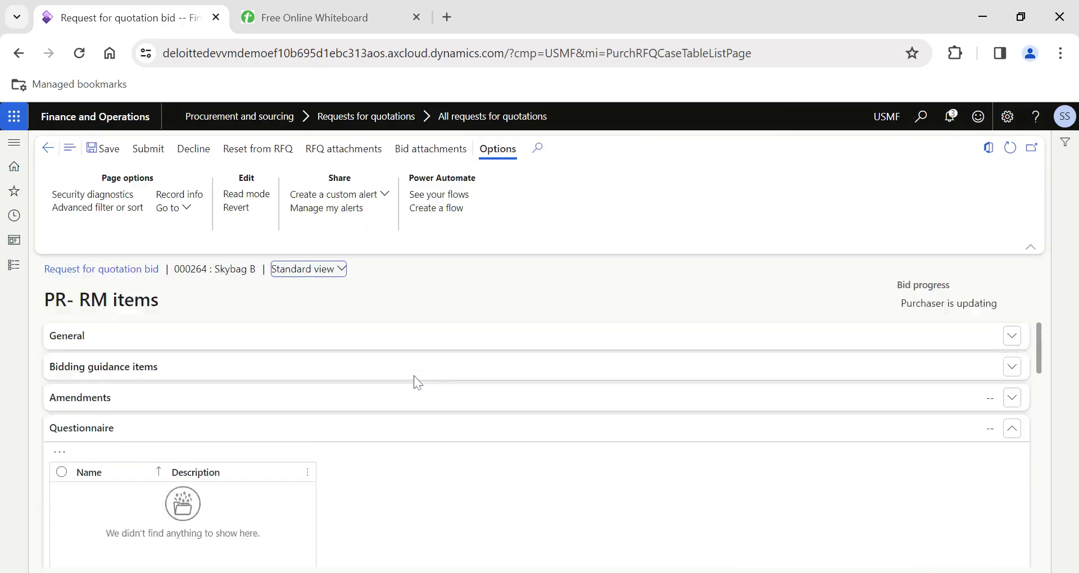
# Step: On the Brake cabel line of Skybag B's bid, enter a quantity of 10 and a unit price of 2.80
pyautogui.scroll(-3, 179, 461)
pyautogui.scroll(3, 175, 457)
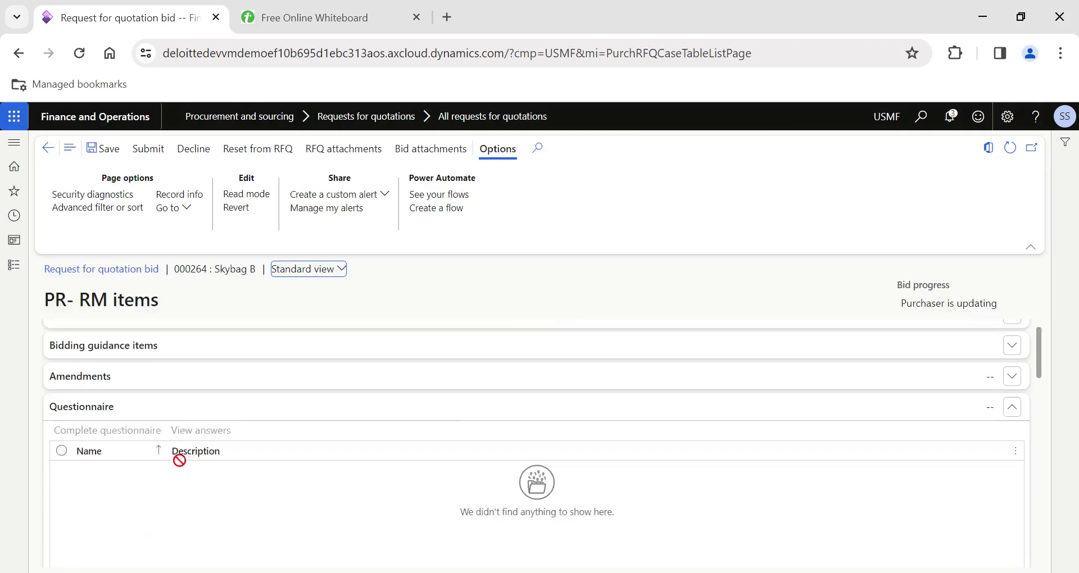
pyautogui.scroll(-3, 179, 472)
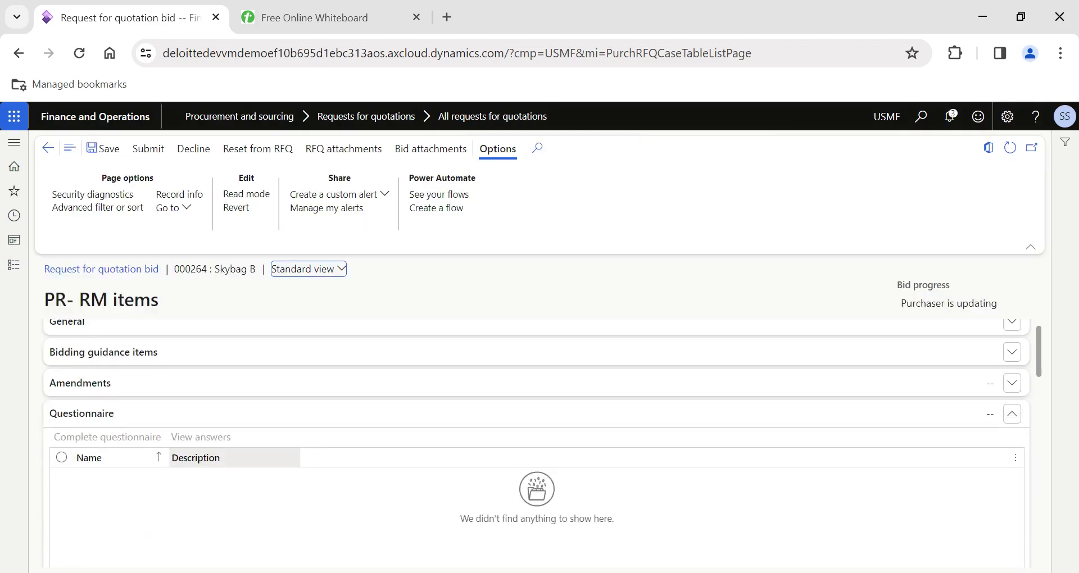
pyautogui.scroll(-1, 296, 450)
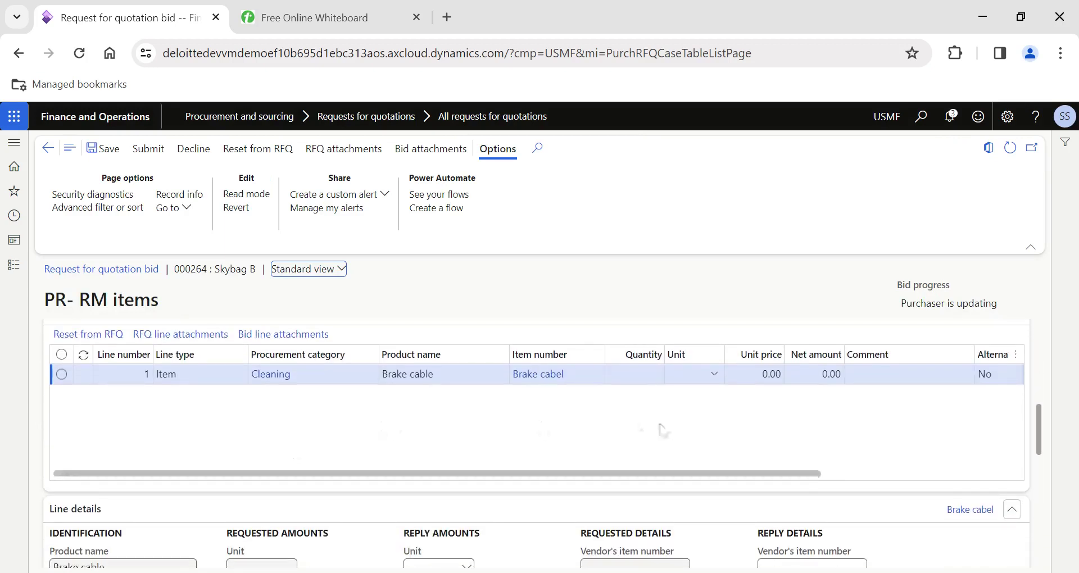
pyautogui.click(657, 374)
pyautogui.write('10')
pyautogui.press('Tab')
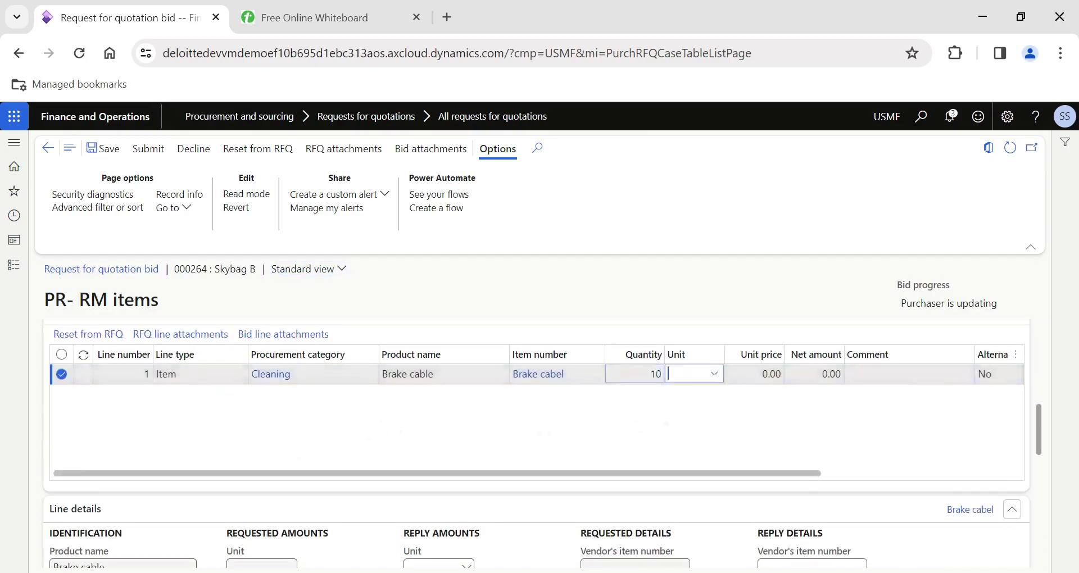
pyautogui.press('Tab')
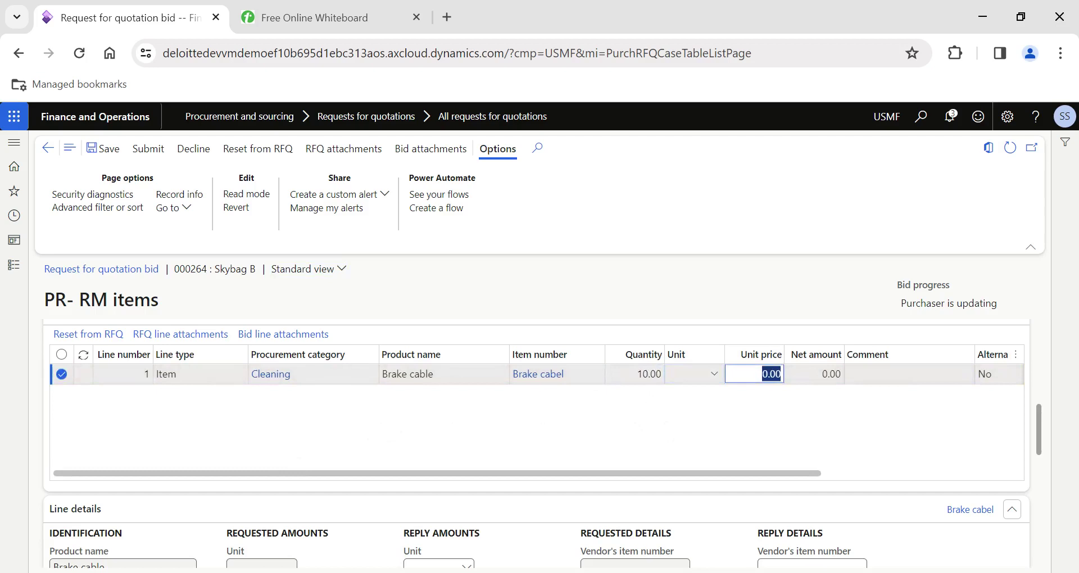
pyautogui.write('2.8')
pyautogui.press('Tab')
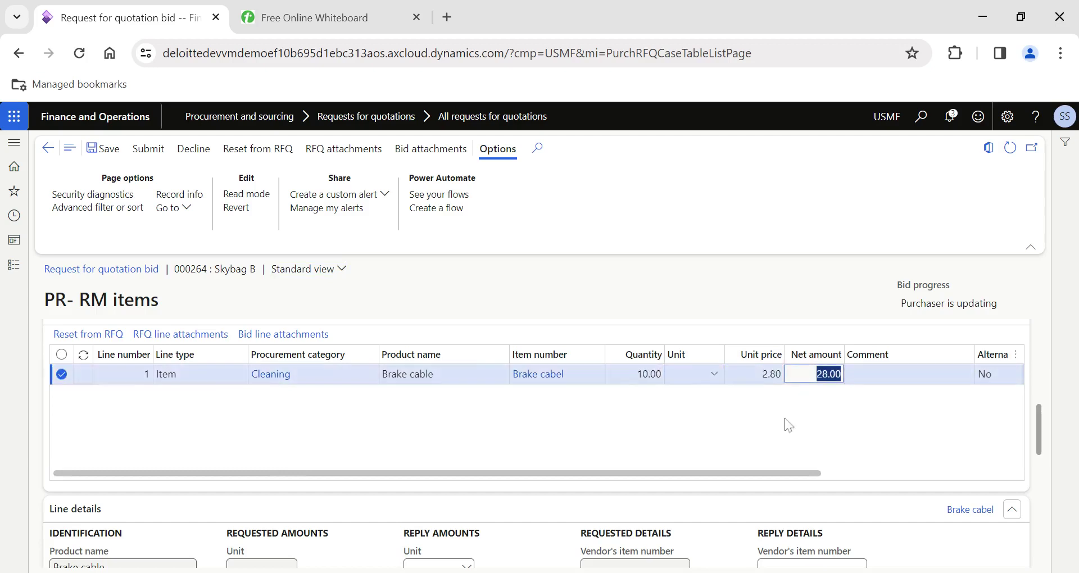
# Step: Set the requested receipt date in the line's reply details to 2/28/2024 and submit Skybag B's bid
pyautogui.scroll(-3, 470, 446)
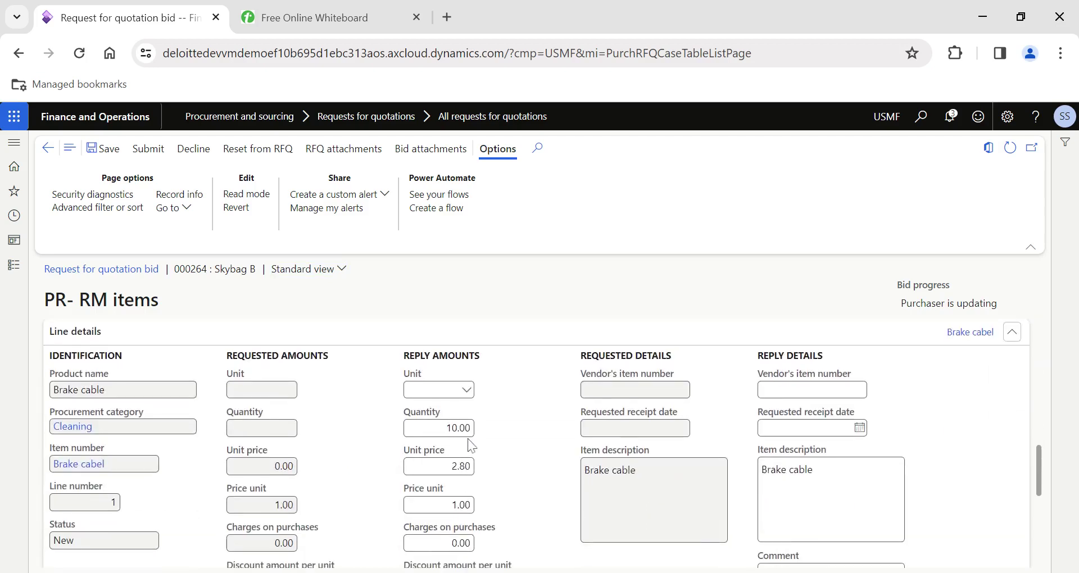
pyautogui.click(858, 430)
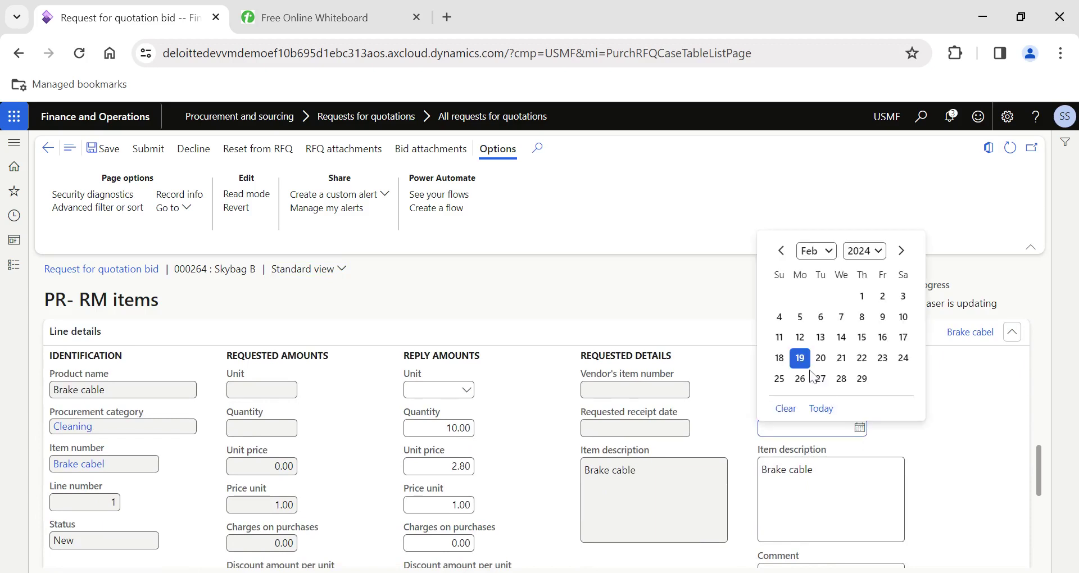
pyautogui.click(842, 379)
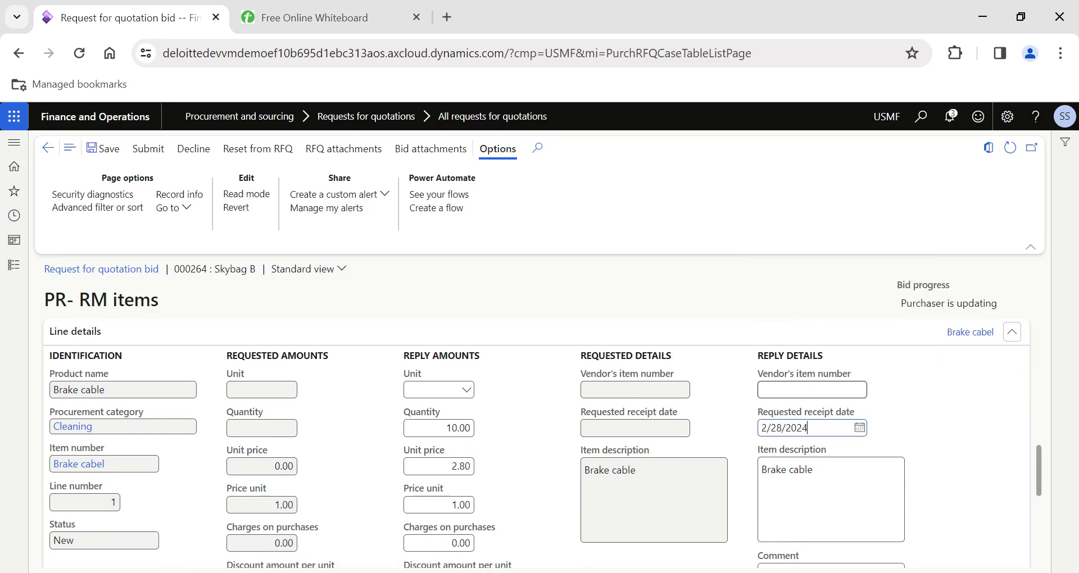
pyautogui.scroll(3, 528, 455)
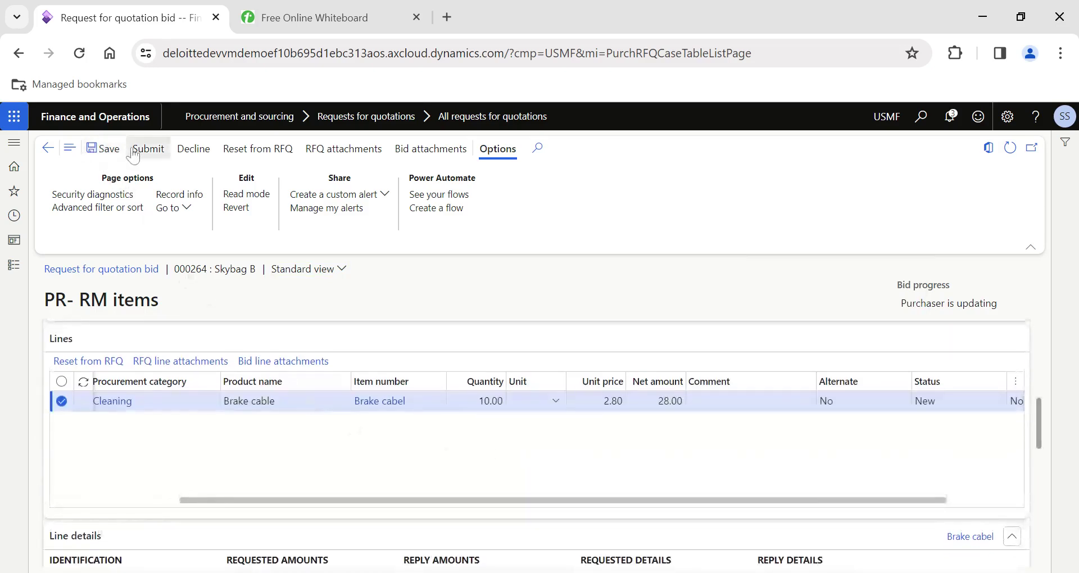
pyautogui.click(147, 149)
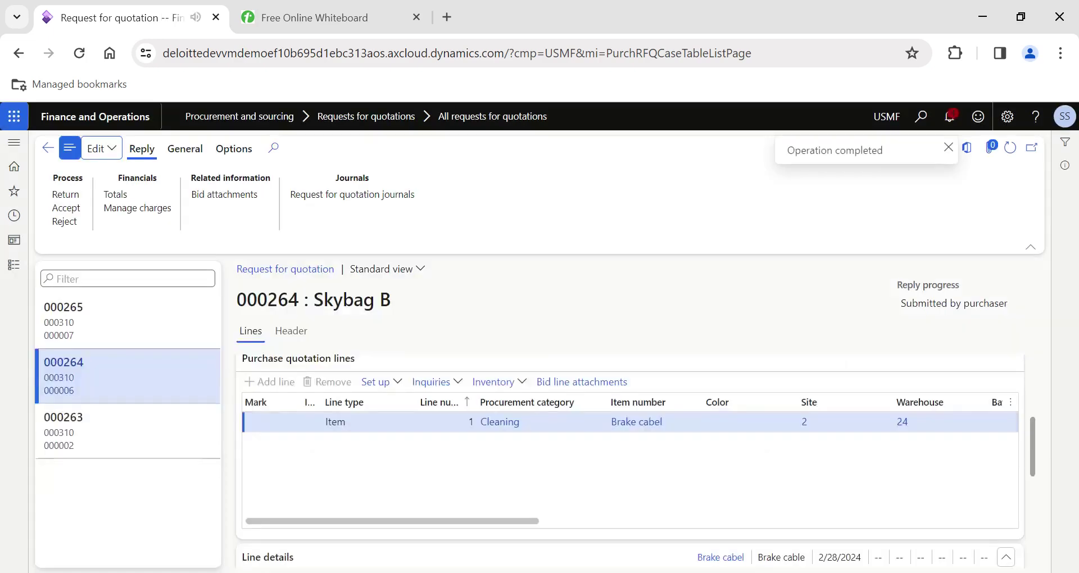
# Step: Select Compaq's quotation among the vendor replies
pyautogui.click(62, 314)
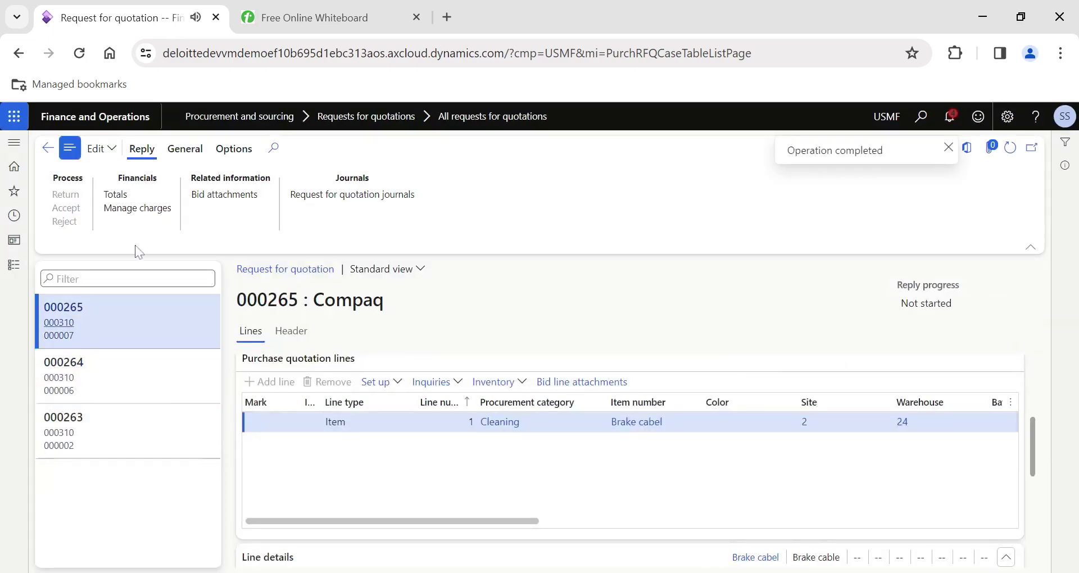
# Step: Look at the requests for quotations pages available in the Vendor collaboration module, then return to the quotation
pyautogui.click(14, 265)
pyautogui.scroll(-10, 96, 483)
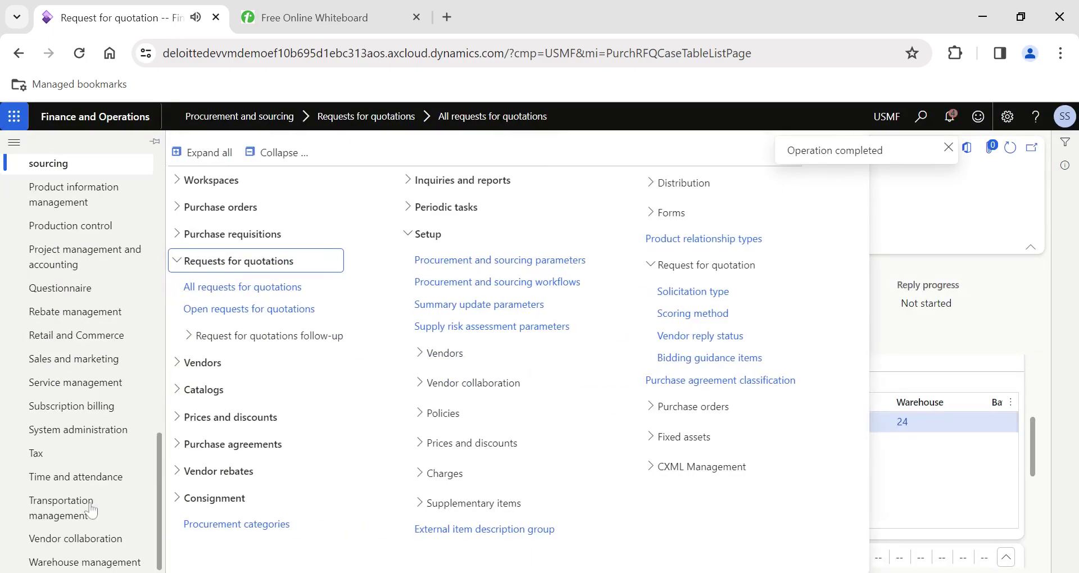
pyautogui.click(69, 547)
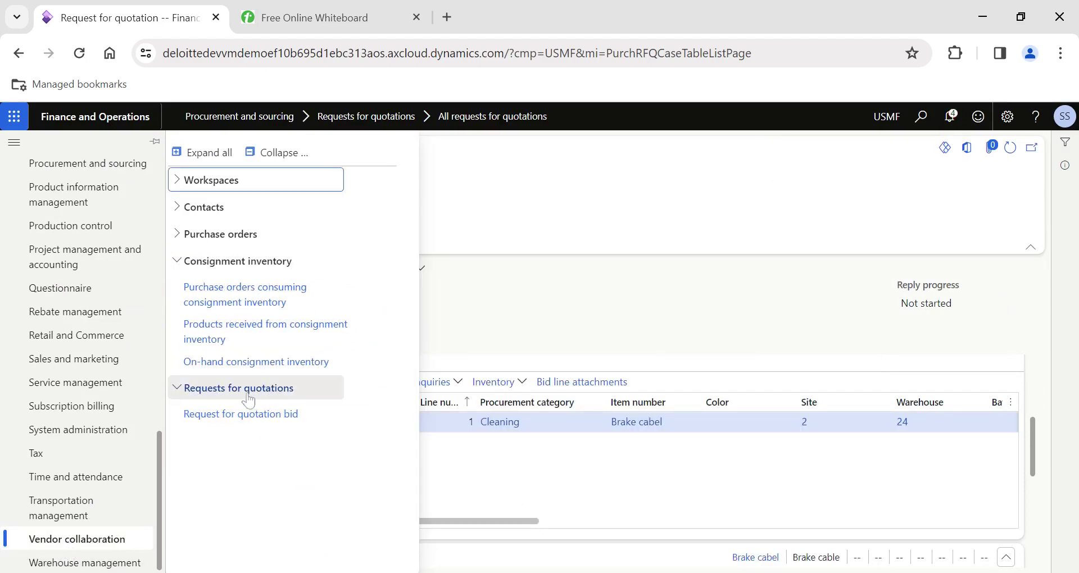
pyautogui.click(511, 320)
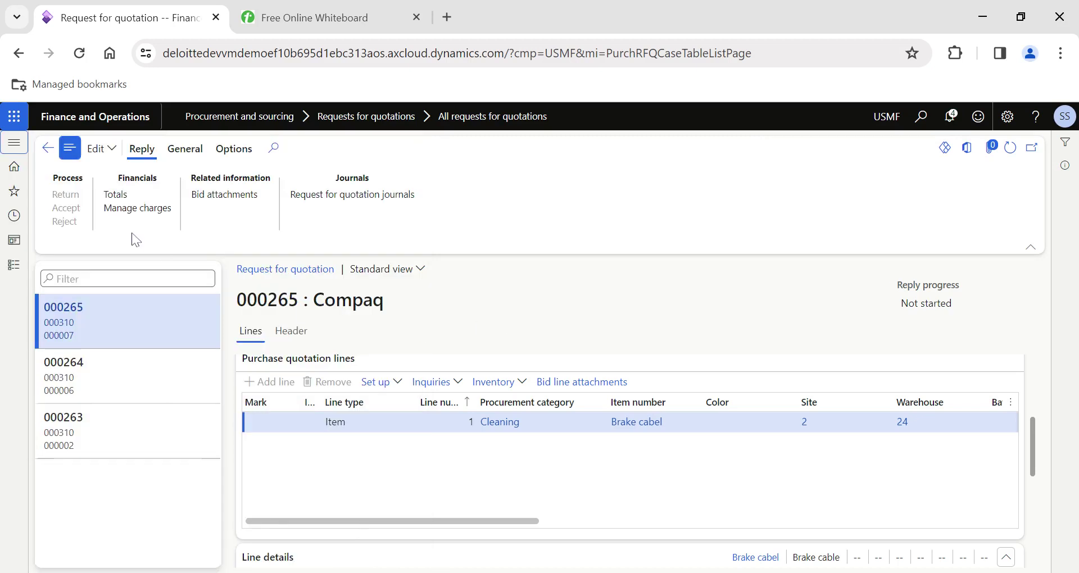
# Step: Open Compaq's RFQ reply for editing and enter a quantity of 10 and a unit price of 3.50 on the Brake cabel line
pyautogui.click(101, 148)
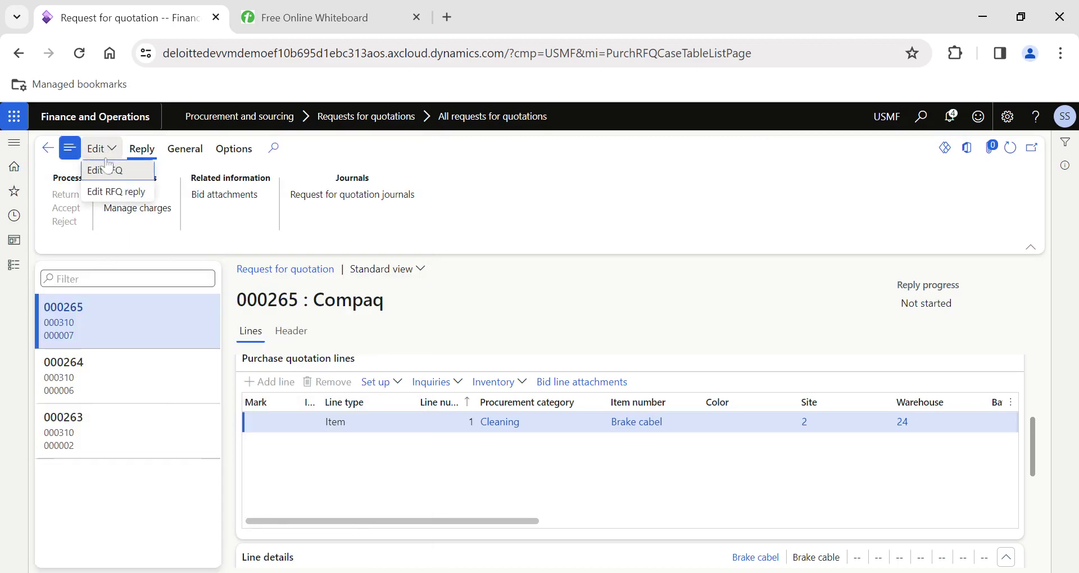
pyautogui.click(111, 189)
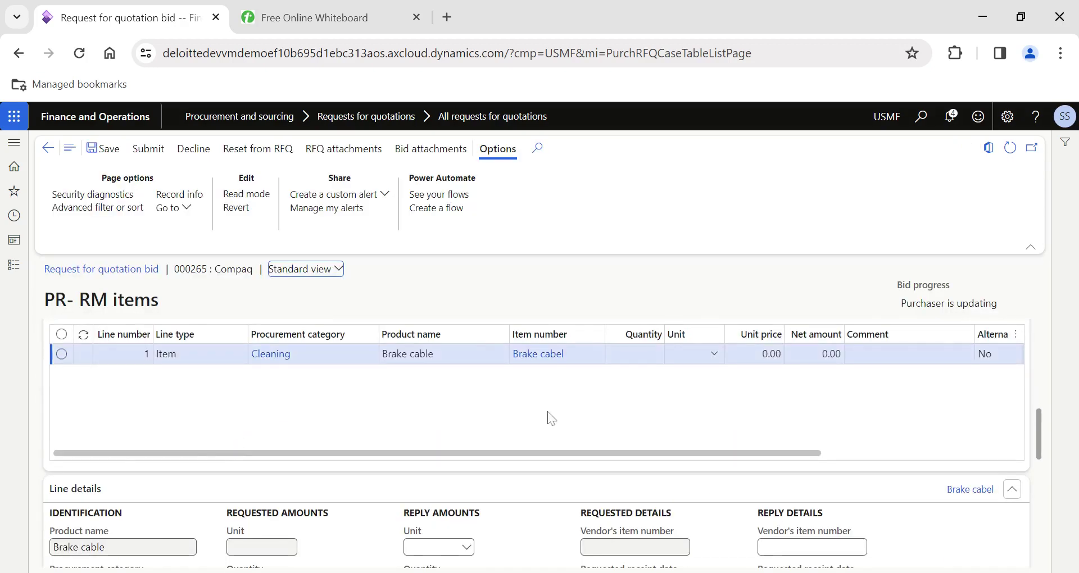
pyautogui.hscroll(5, 551, 419)
pyautogui.click(410, 354)
pyautogui.write('10')
pyautogui.press('Tab')
pyautogui.press('Tab')
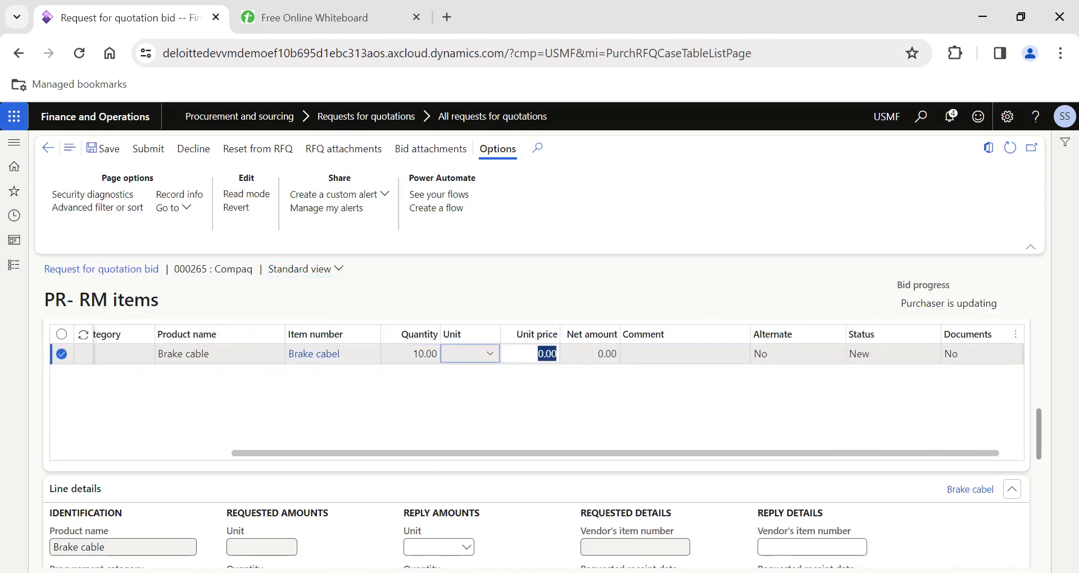
pyautogui.write('3.5')
pyautogui.press('Tab')
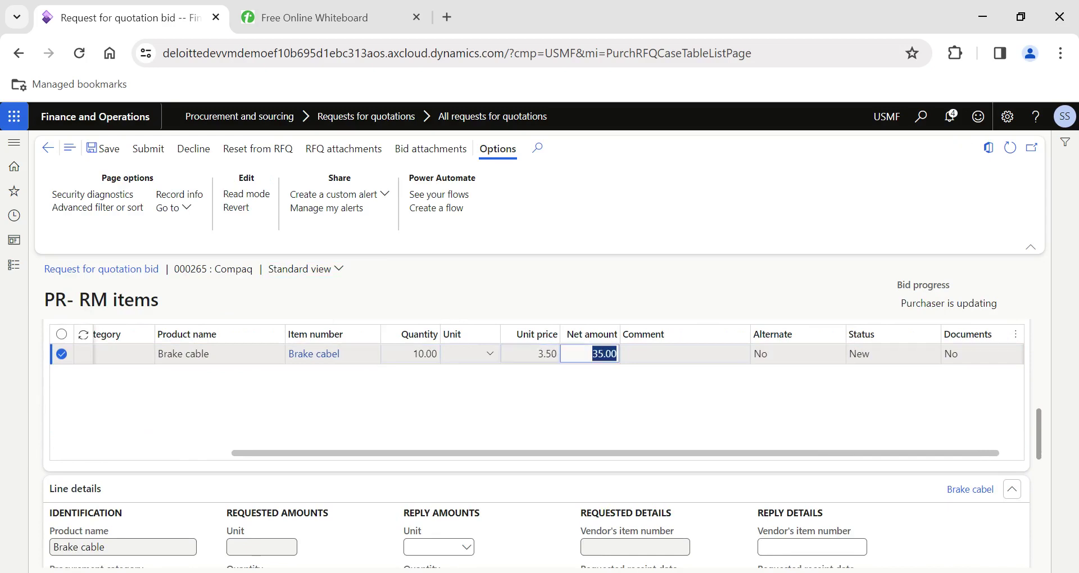
# Step: Set the requested receipt date in the line's reply details to 2/21/2024 and submit Compaq's bid
pyautogui.hscroll(1, 622, 371)
pyautogui.scroll(-2, 732, 433)
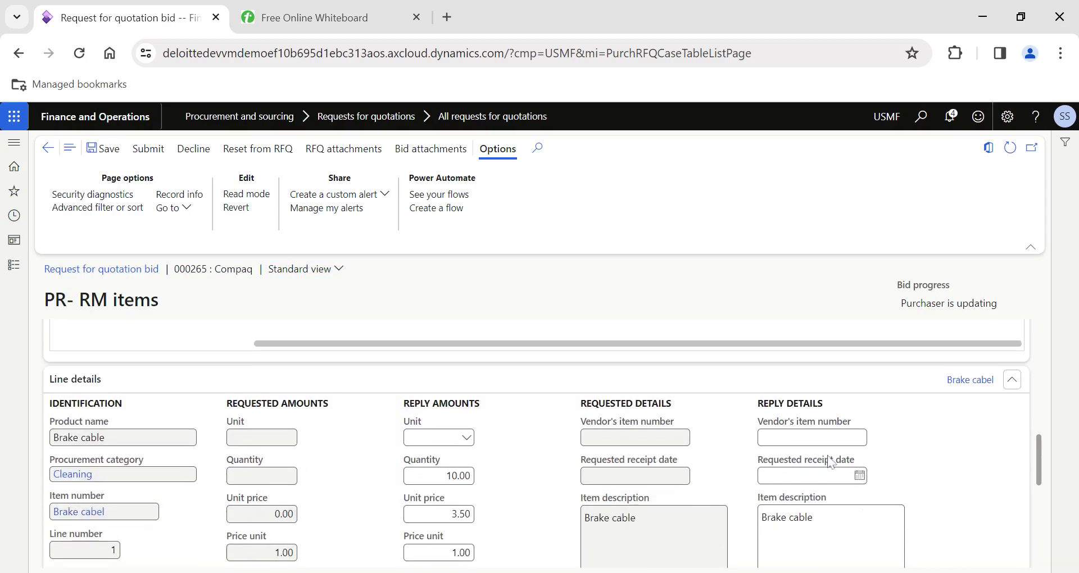
pyautogui.click(859, 477)
pyautogui.click(840, 406)
pyautogui.scroll(4, 561, 438)
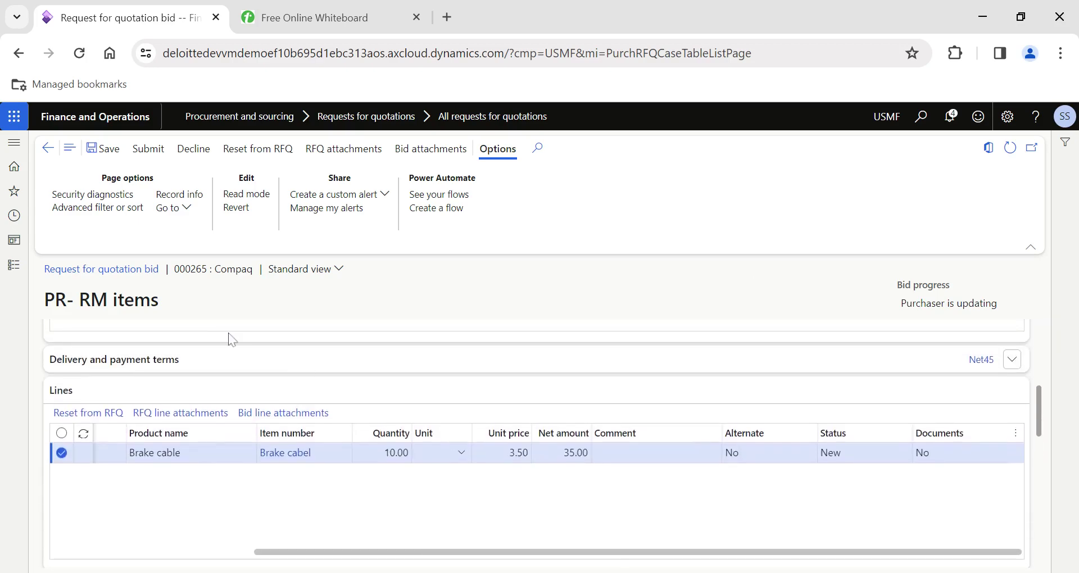
pyautogui.click(149, 148)
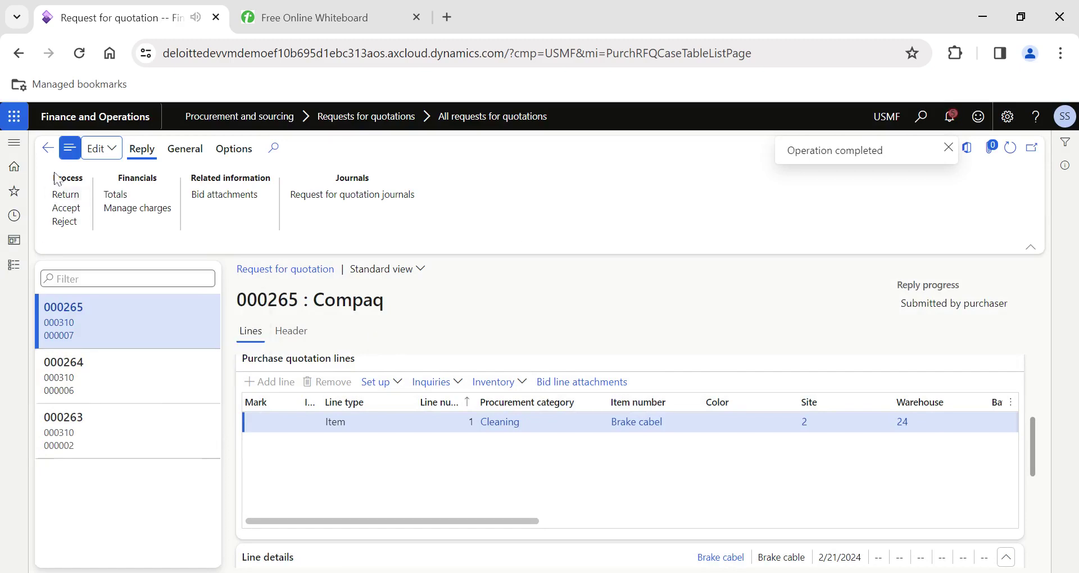
# Step: Return to the RFQ case, reopen its vendor replies and show the bid scoring section in Opal Audio's quotation header
pyautogui.click(48, 148)
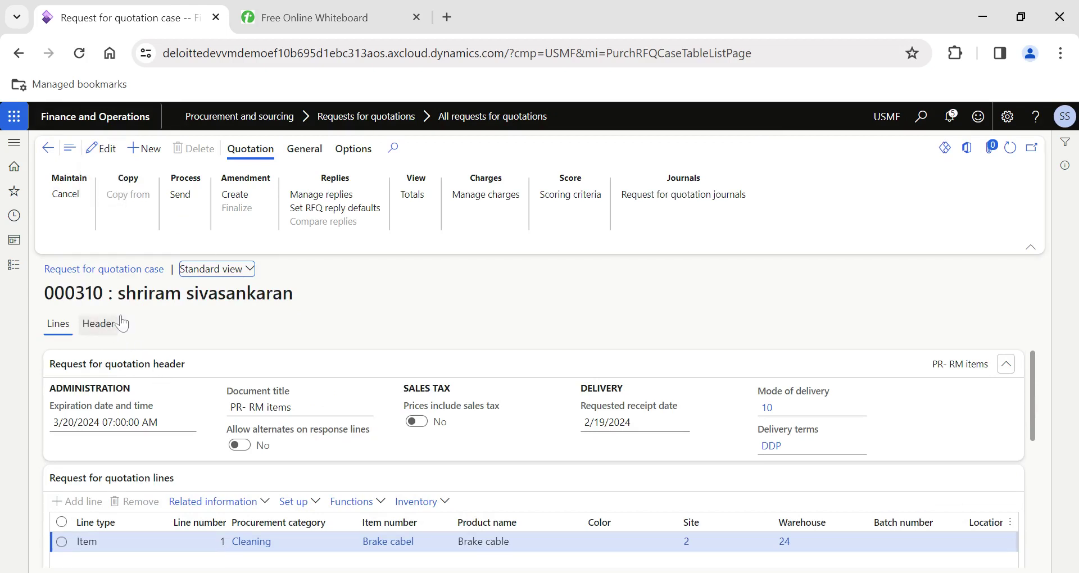
pyautogui.click(316, 197)
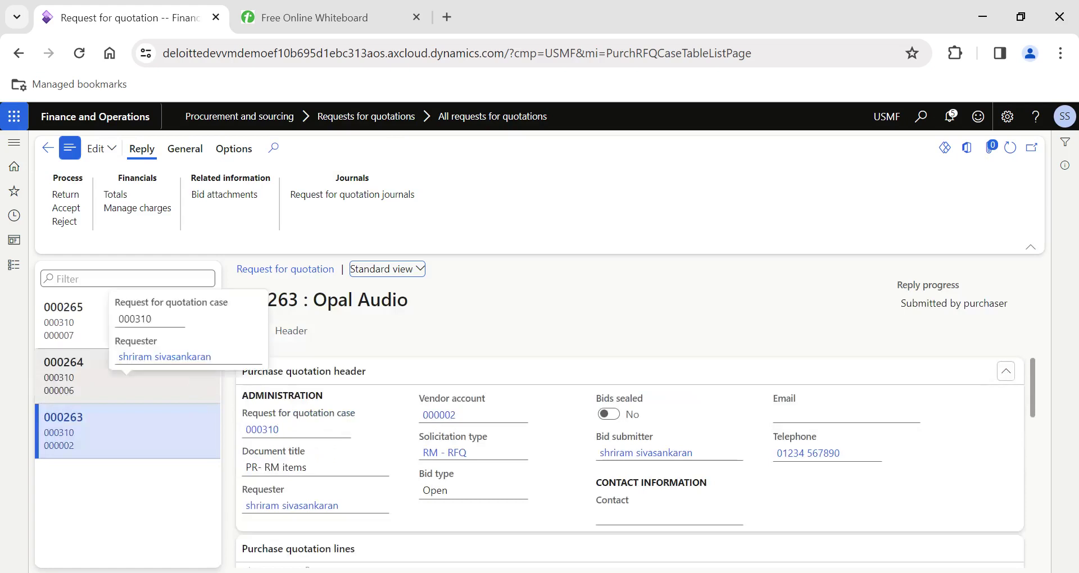
pyautogui.click(292, 334)
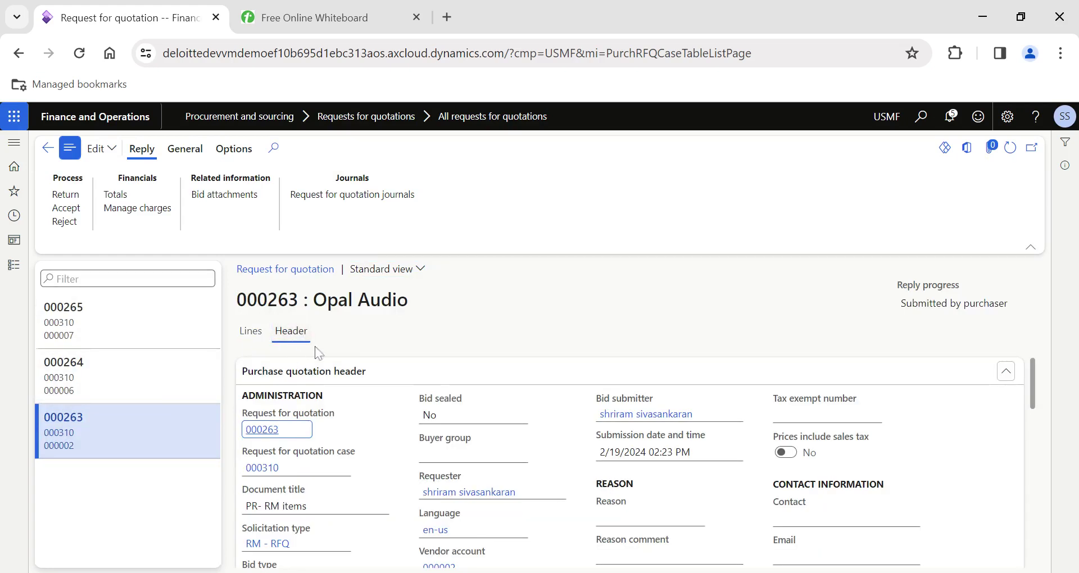
pyautogui.click(363, 379)
pyautogui.scroll(-5, 397, 464)
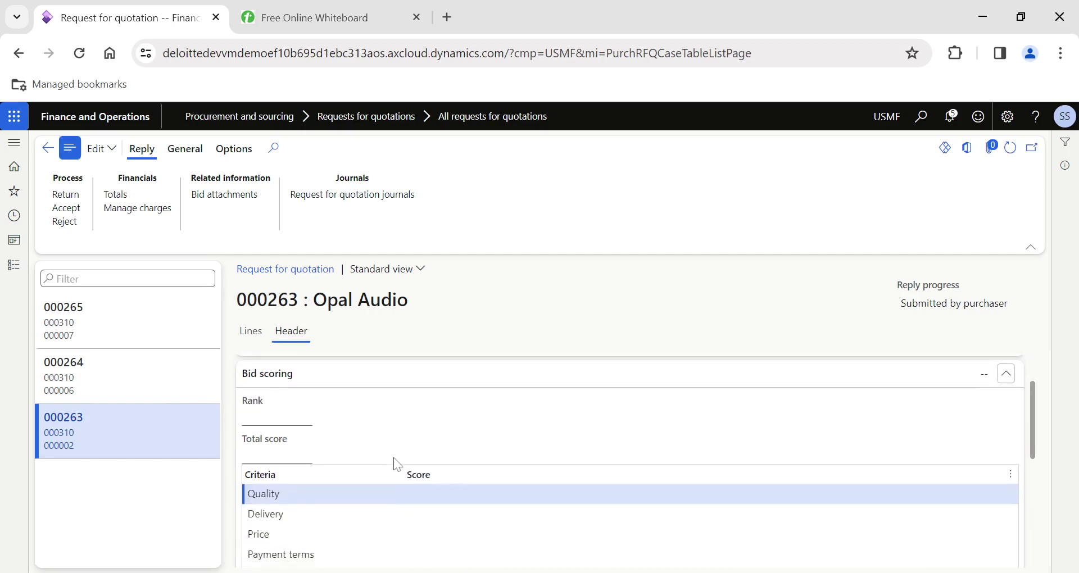
pyautogui.scroll(3, 337, 458)
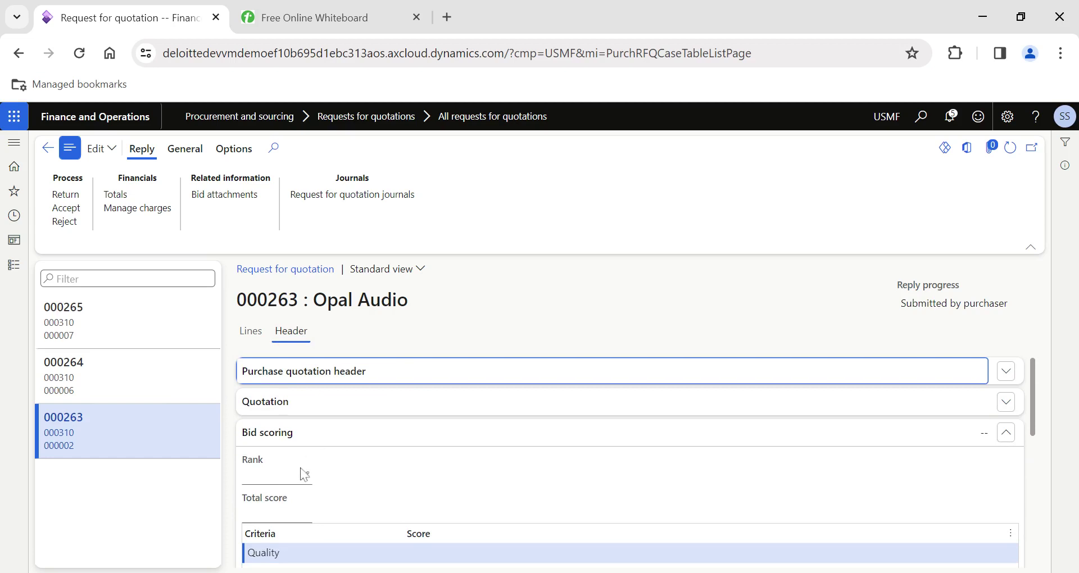
# Step: Score Opal Audio's bid with Quality 5, Delivery 6, Price 8 and Payment terms 8
pyautogui.click(306, 479)
pyautogui.scroll(-3, 378, 491)
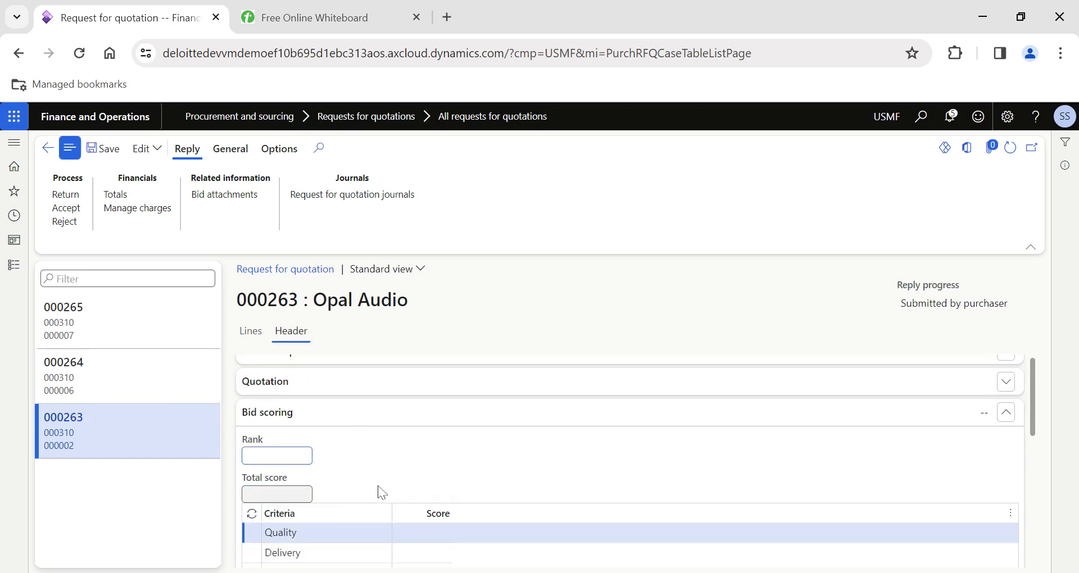
pyautogui.scroll(1, 352, 491)
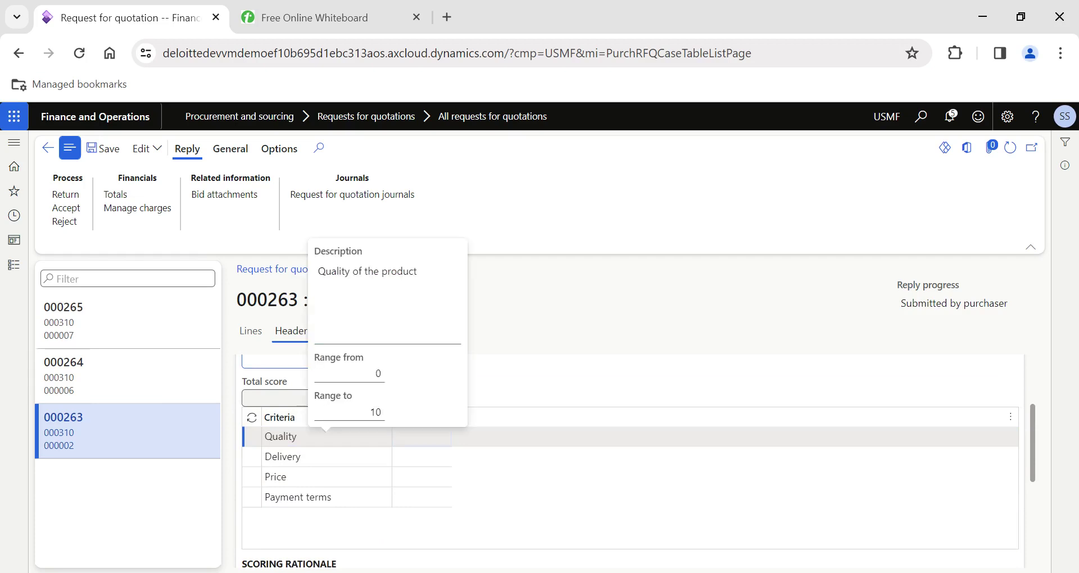
pyautogui.click(422, 436)
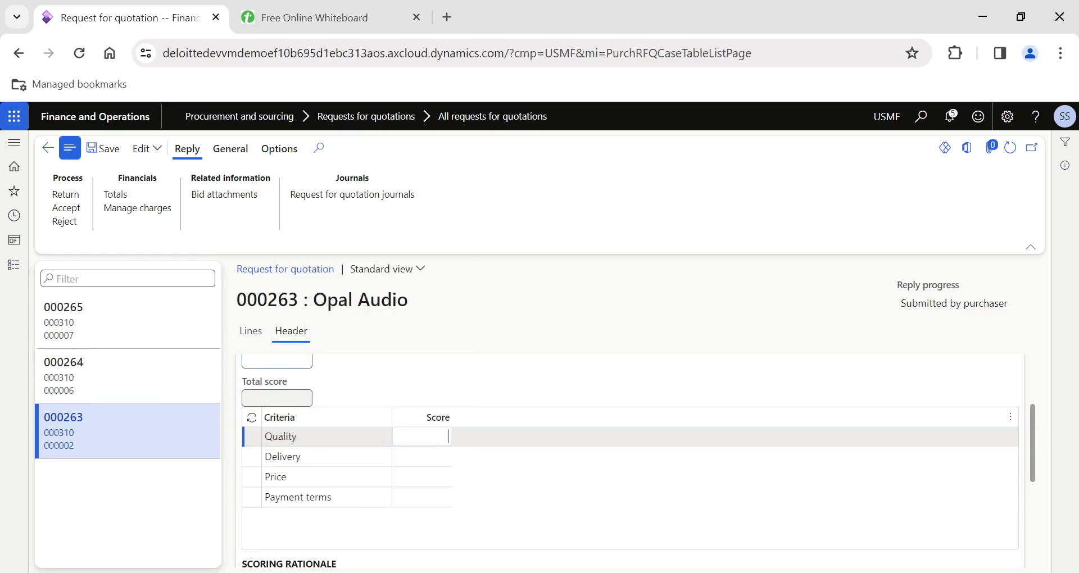
pyautogui.moveTo(389, 427); pyautogui.dragTo(431, 423)
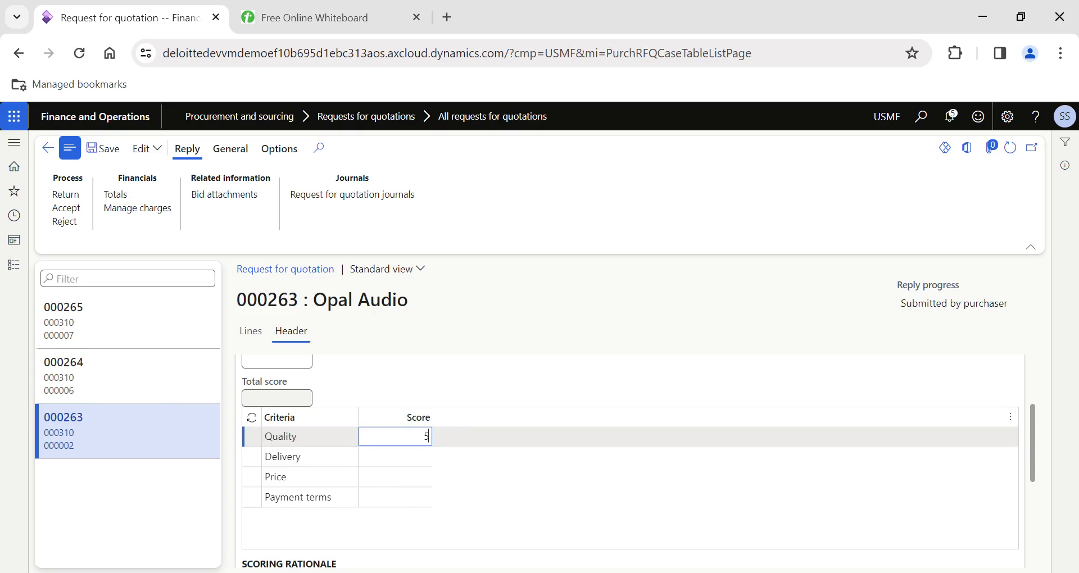
pyautogui.press('Down')
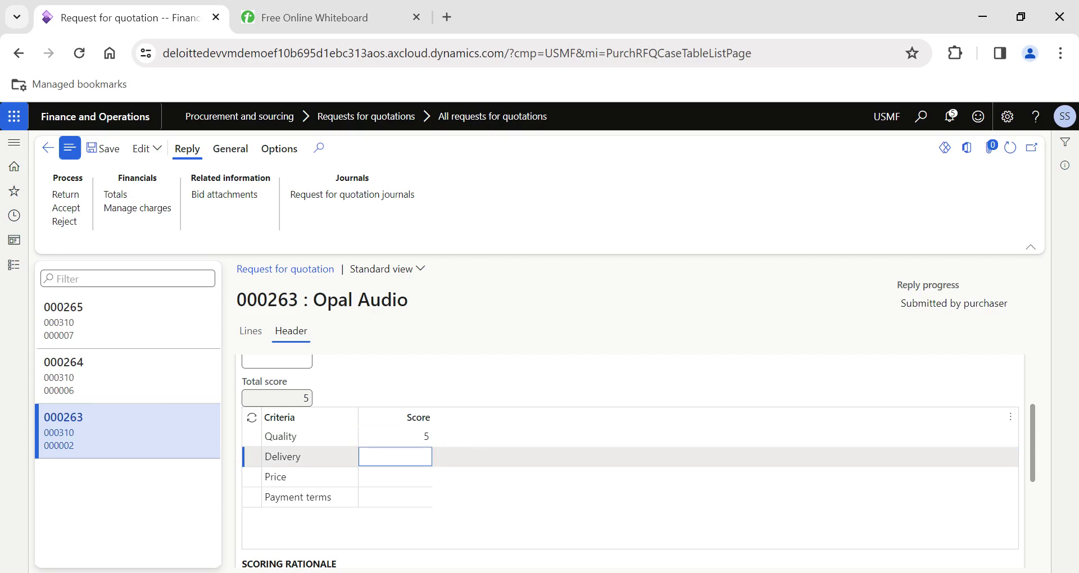
pyautogui.press('Down')
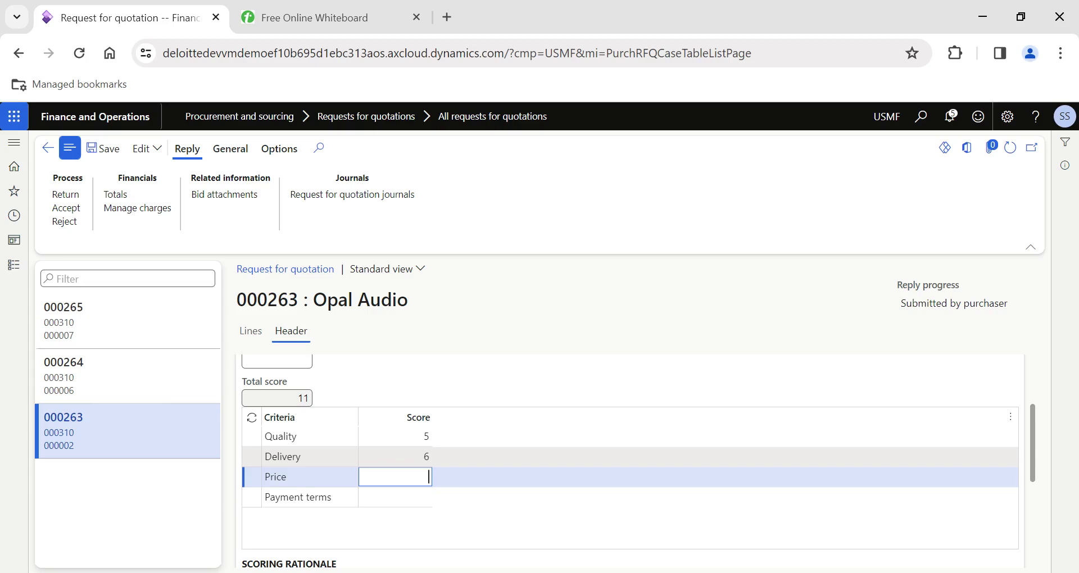
pyautogui.write('8')
pyautogui.press('Down')
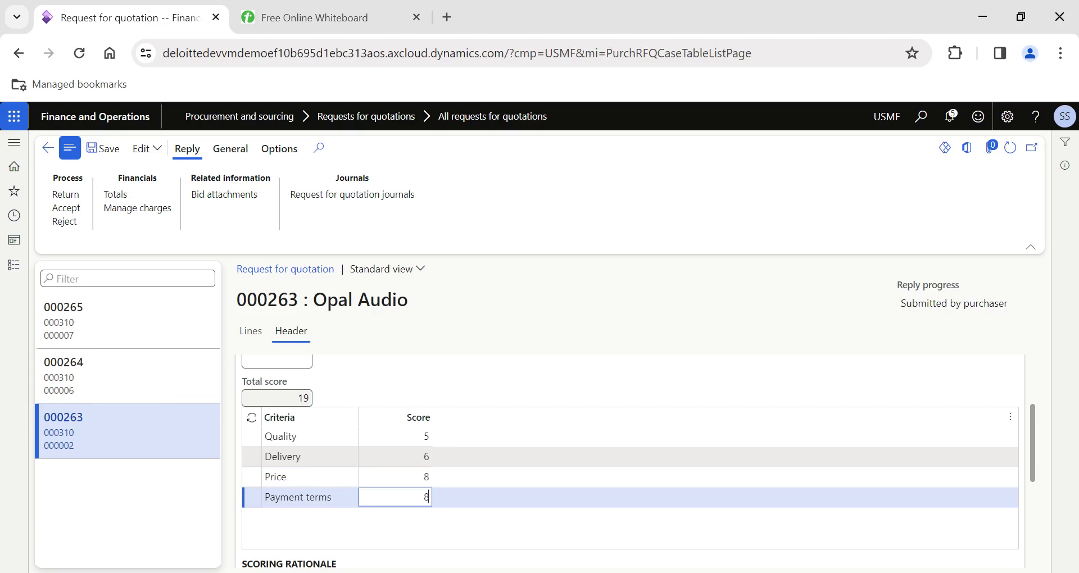
pyautogui.write('8')
pyautogui.click(424, 456)
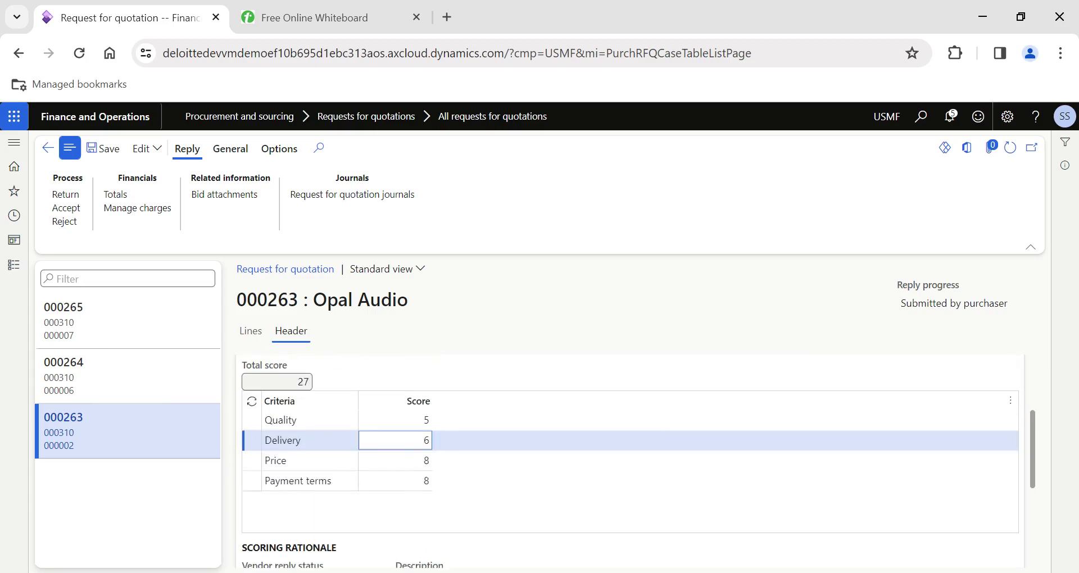
# Step: Clear the Quality and Delivery scores in the bid scoring section of Opal Audio's quotation
pyautogui.scroll(1, 347, 448)
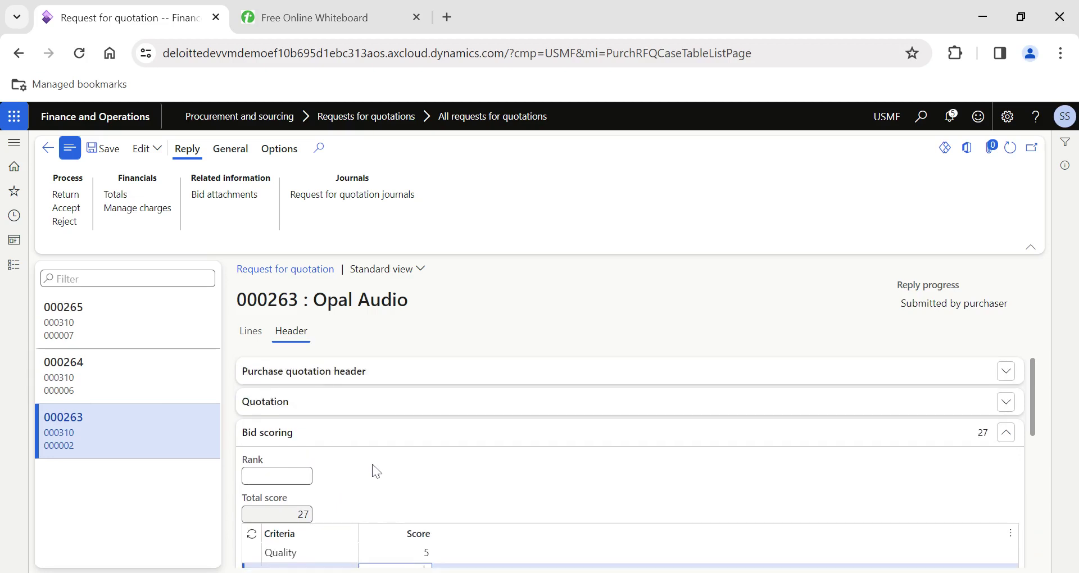
pyautogui.scroll(-7, 375, 471)
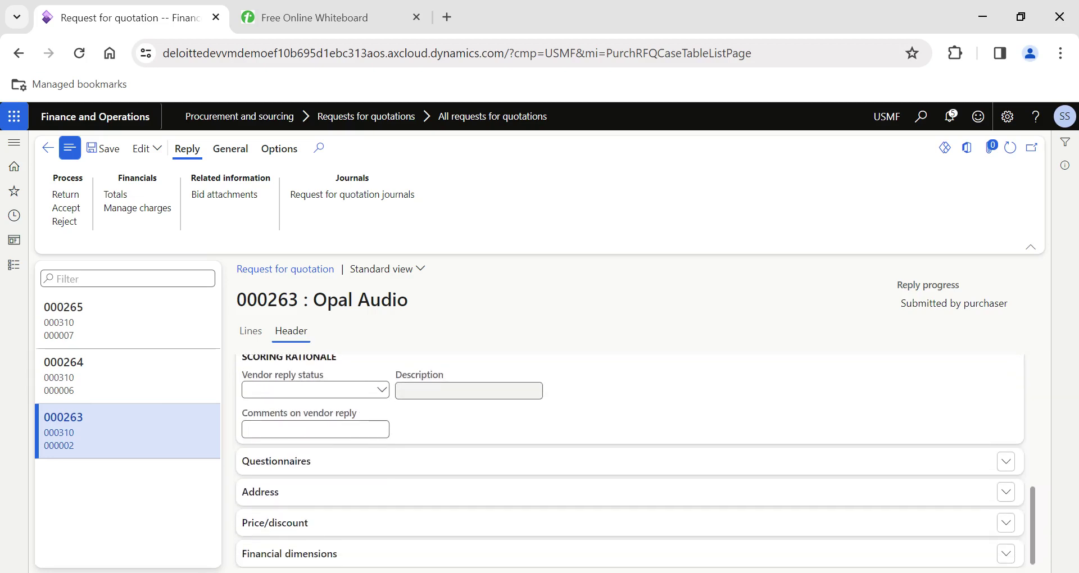
pyautogui.scroll(4, 371, 459)
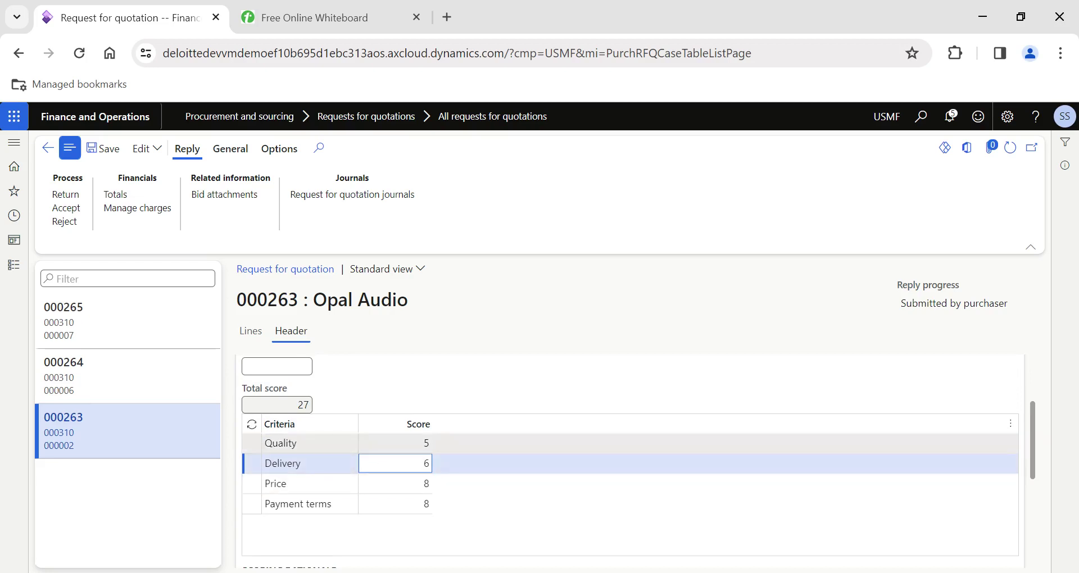
pyautogui.click(423, 443)
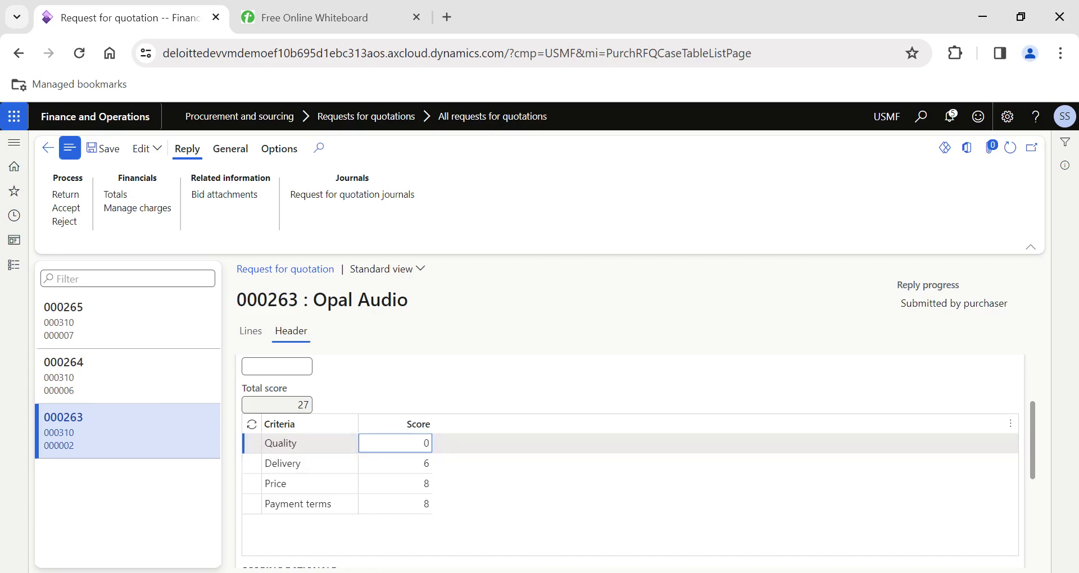
pyautogui.click(395, 463)
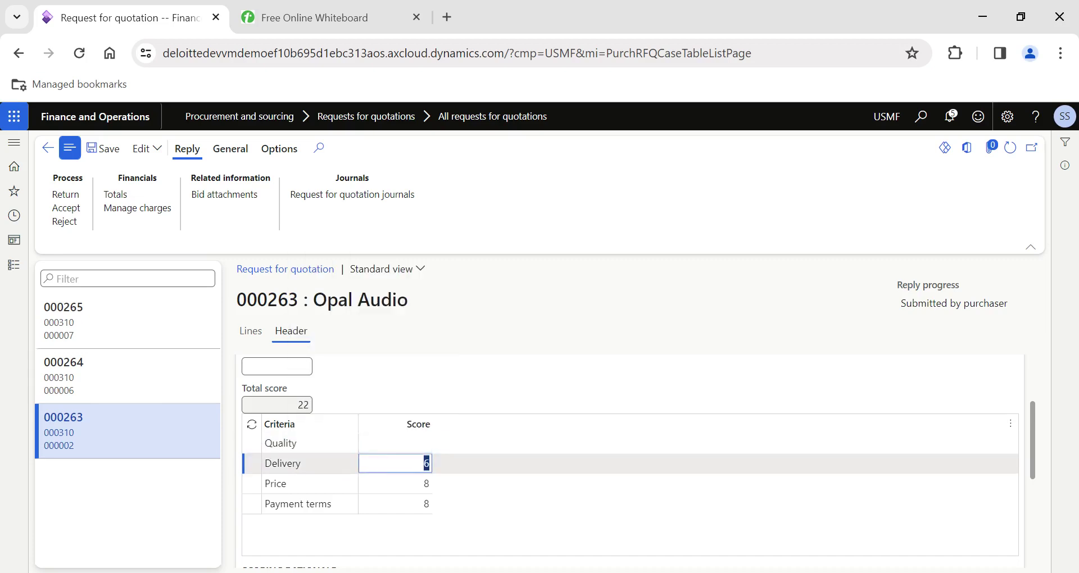
pyautogui.scroll(-3, 315, 450)
pyautogui.click(312, 461)
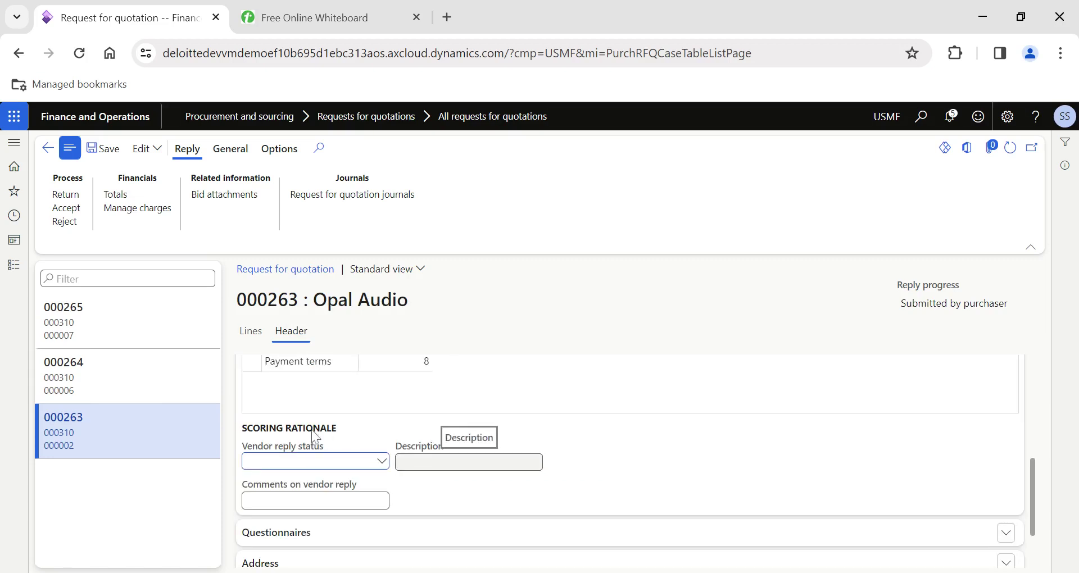
# Step: View the RFQ case's scoring criteria and open the Request for quotation settings in the procurement and sourcing parameters
pyautogui.click(47, 148)
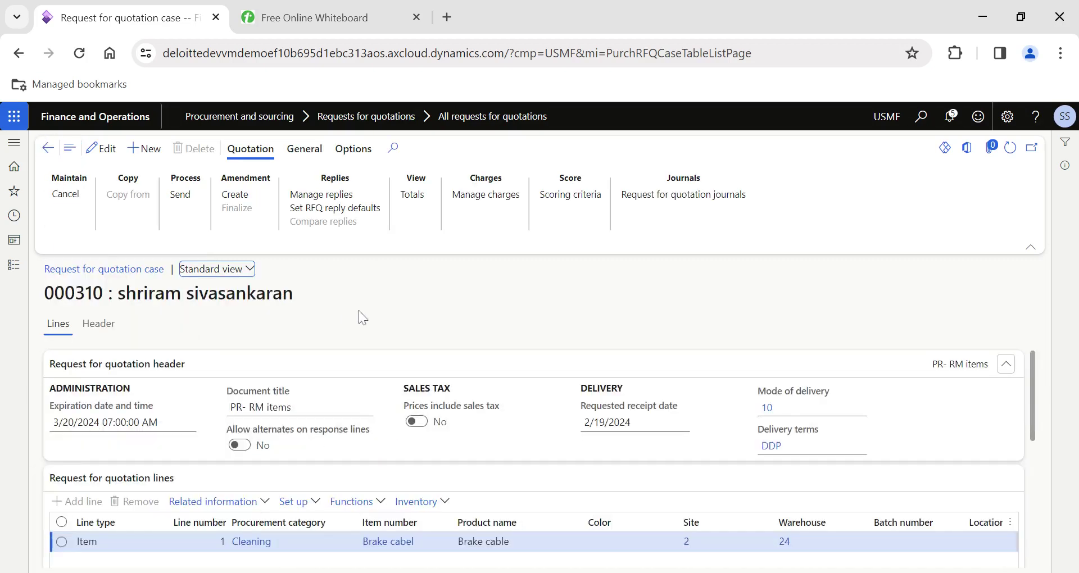
pyautogui.click(555, 197)
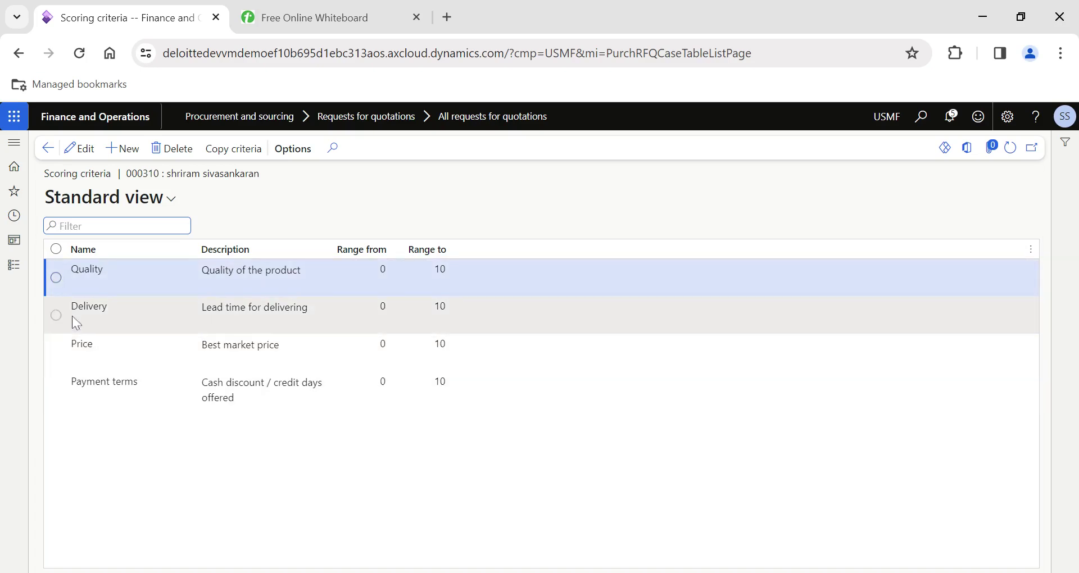
pyautogui.click(14, 264)
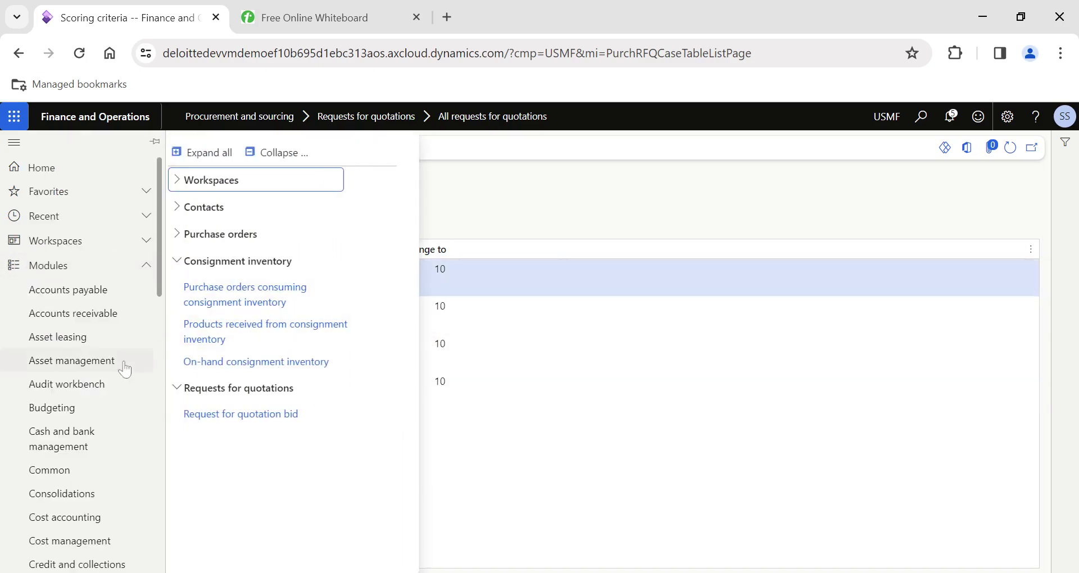
pyautogui.scroll(-14, 107, 388)
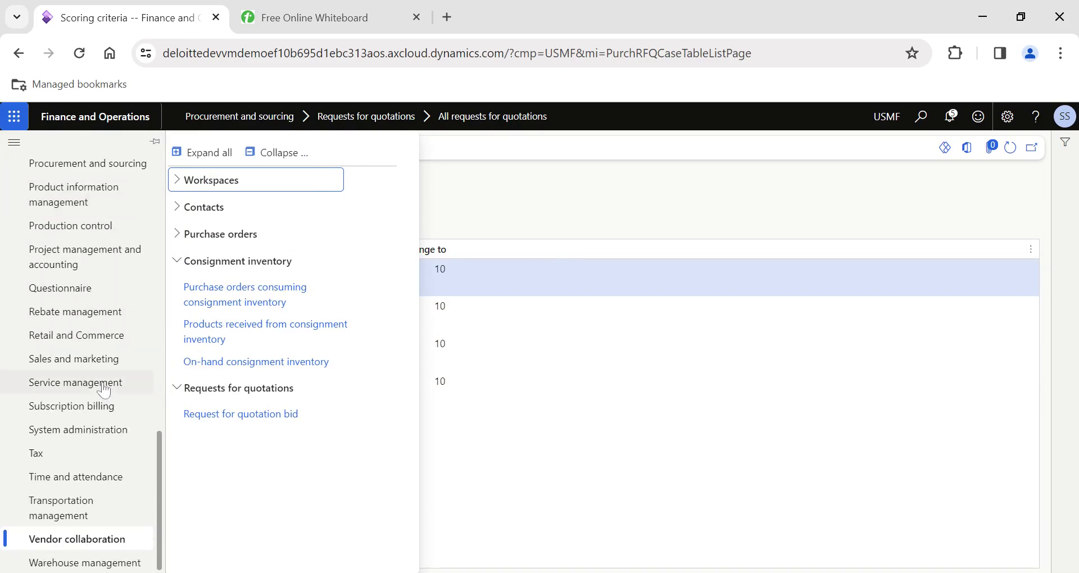
pyautogui.scroll(9, 104, 390)
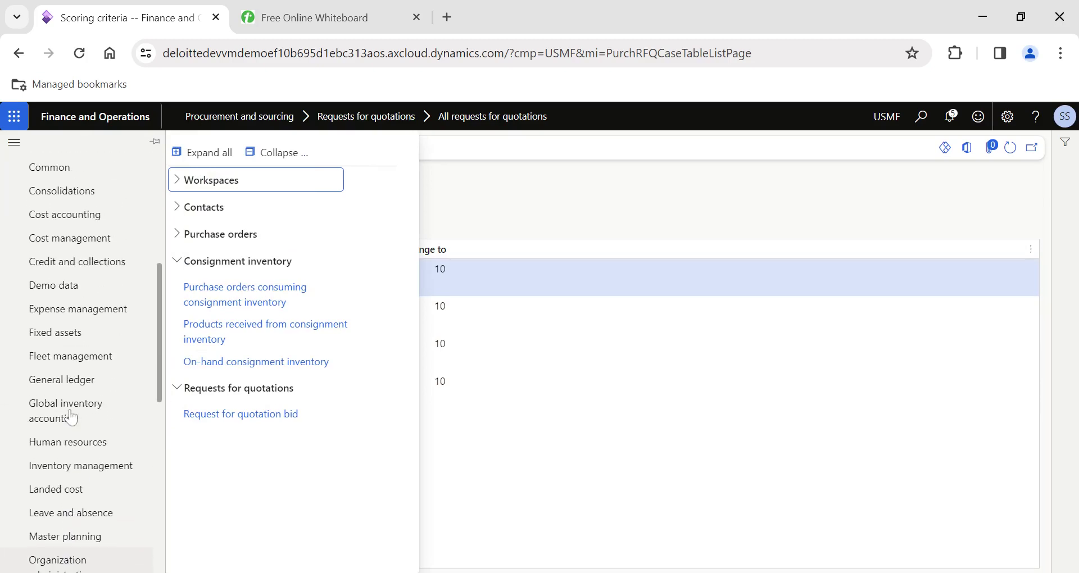
pyautogui.scroll(-5, 70, 417)
pyautogui.click(94, 387)
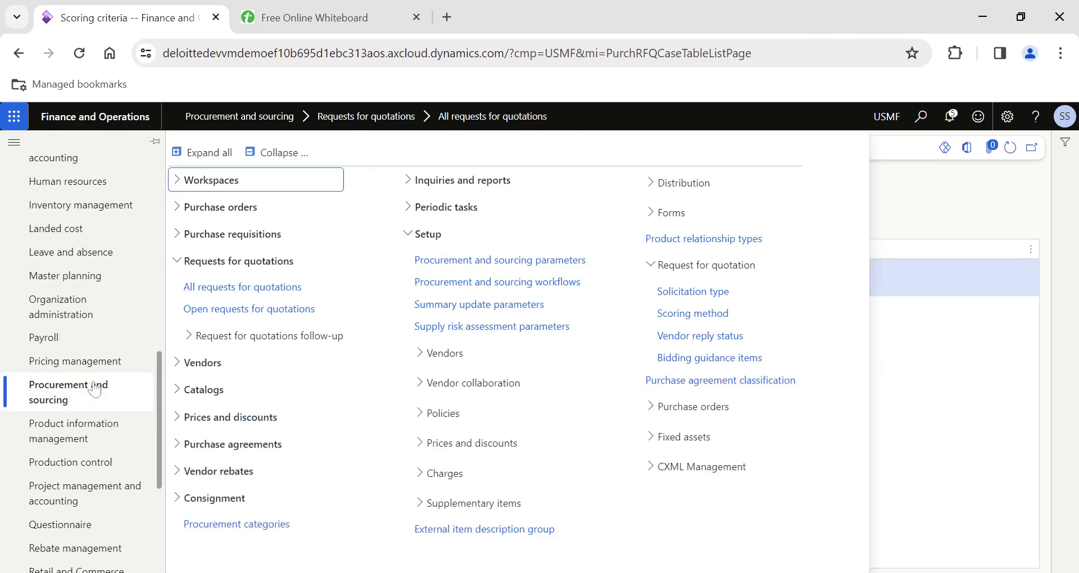
pyautogui.click(521, 263)
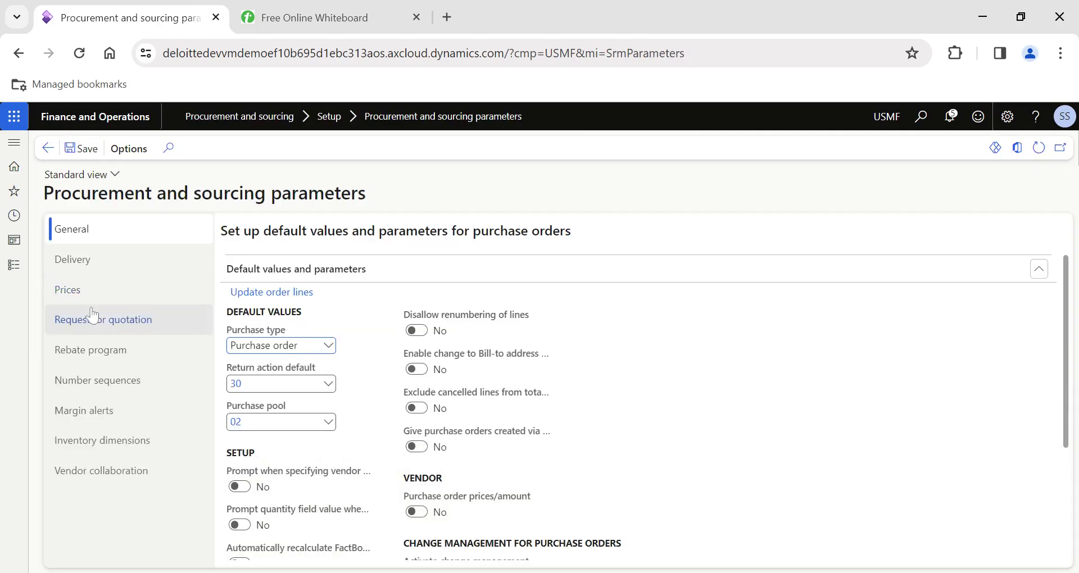
pyautogui.click(90, 319)
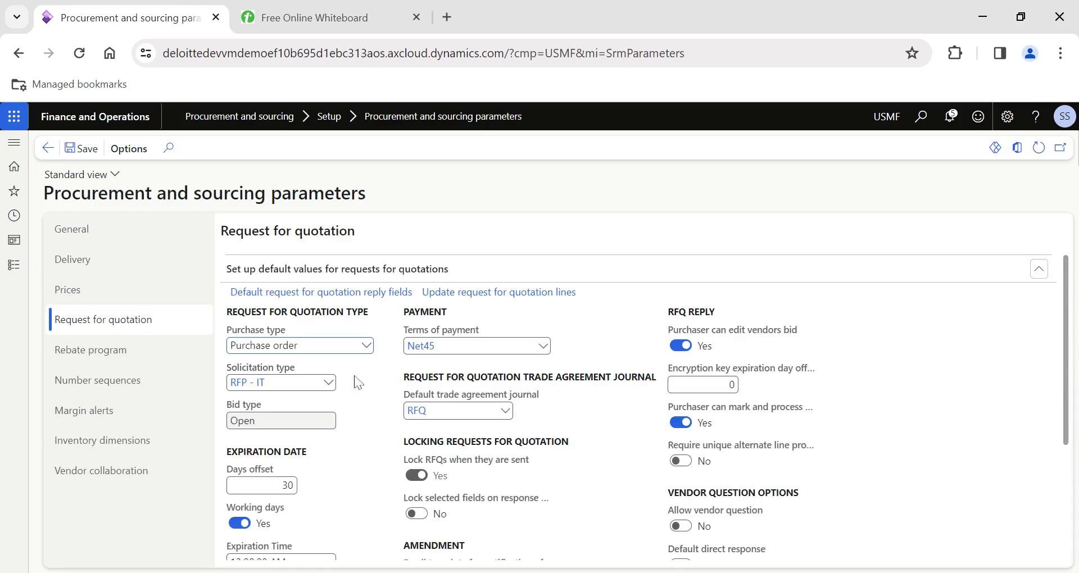
# Step: Examine the default RFP - IT solicitation type and its RM - Items Scoring method, and leave the procurement and sourcing parameters
pyautogui.moveTo(261, 372)
pyautogui.click(247, 382)
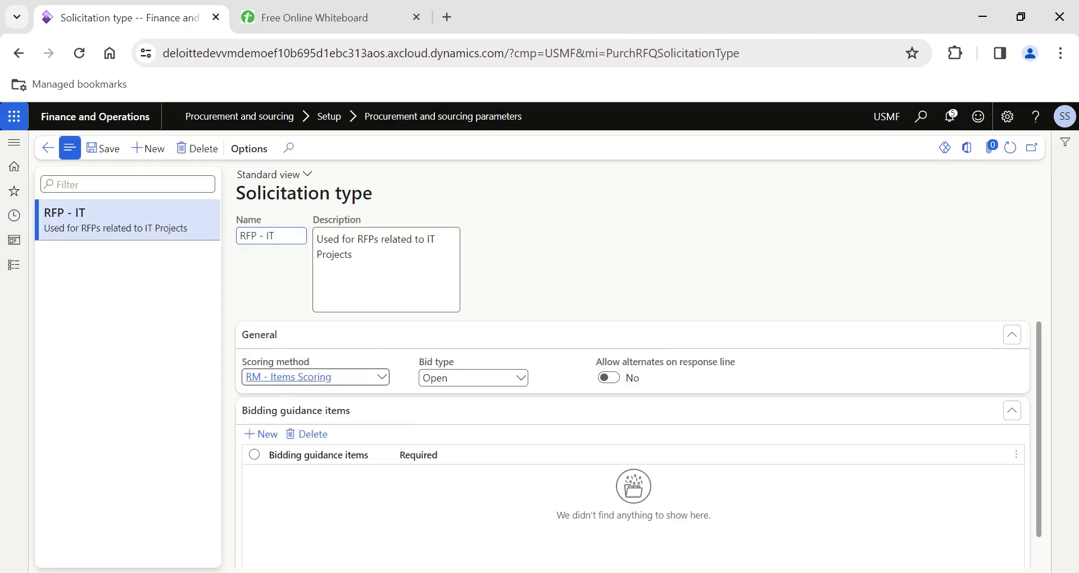
pyautogui.moveTo(315, 377)
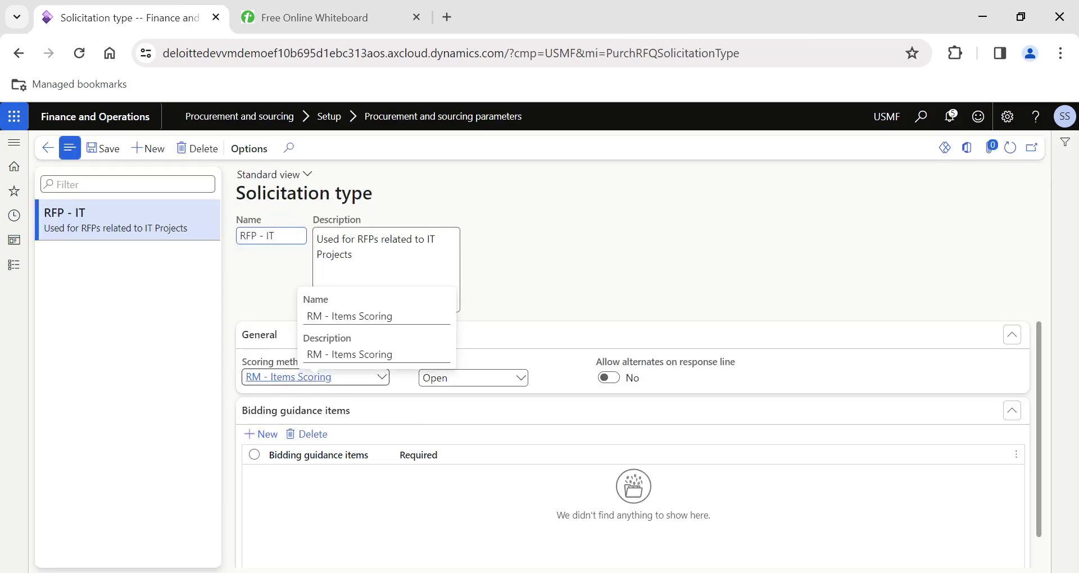
pyautogui.click(318, 378)
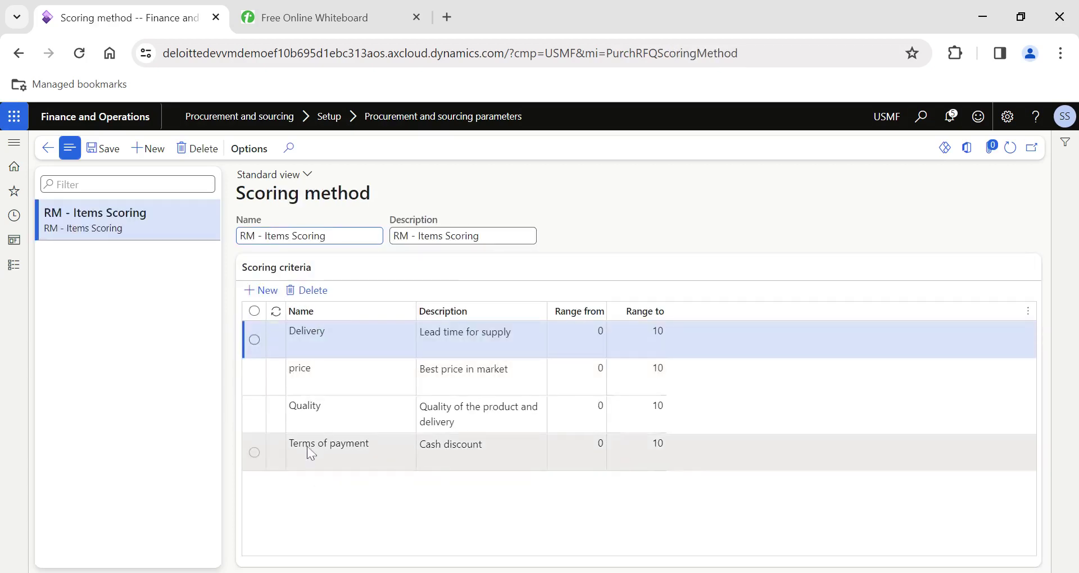
pyautogui.press('Escape')
pyautogui.press('Escape')
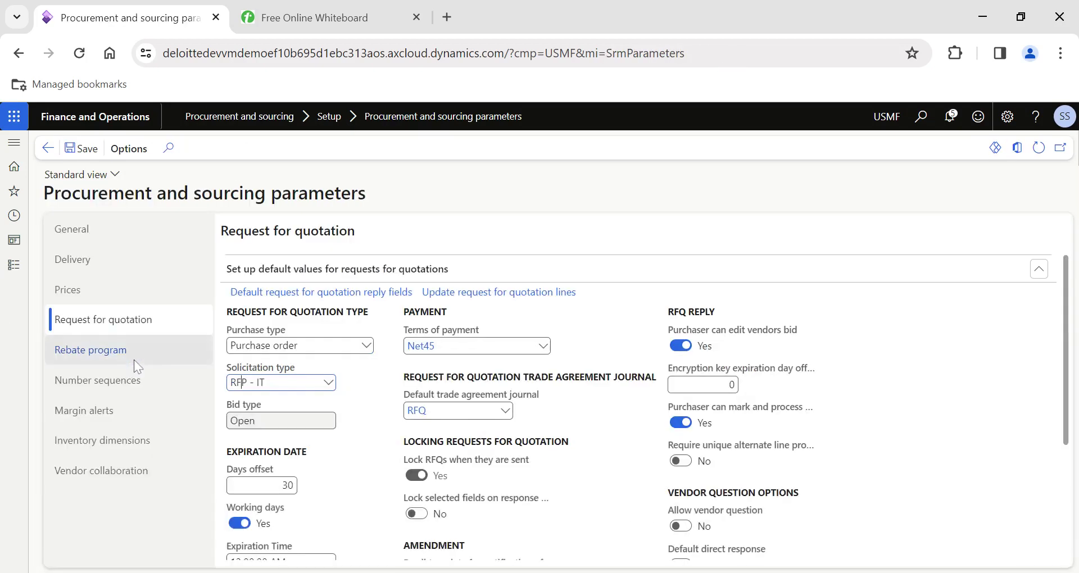
pyautogui.press('Escape')
# Step: Open the scoring criteria of the PR- RM items request from the list of all requests for quotations
pyautogui.click(15, 266)
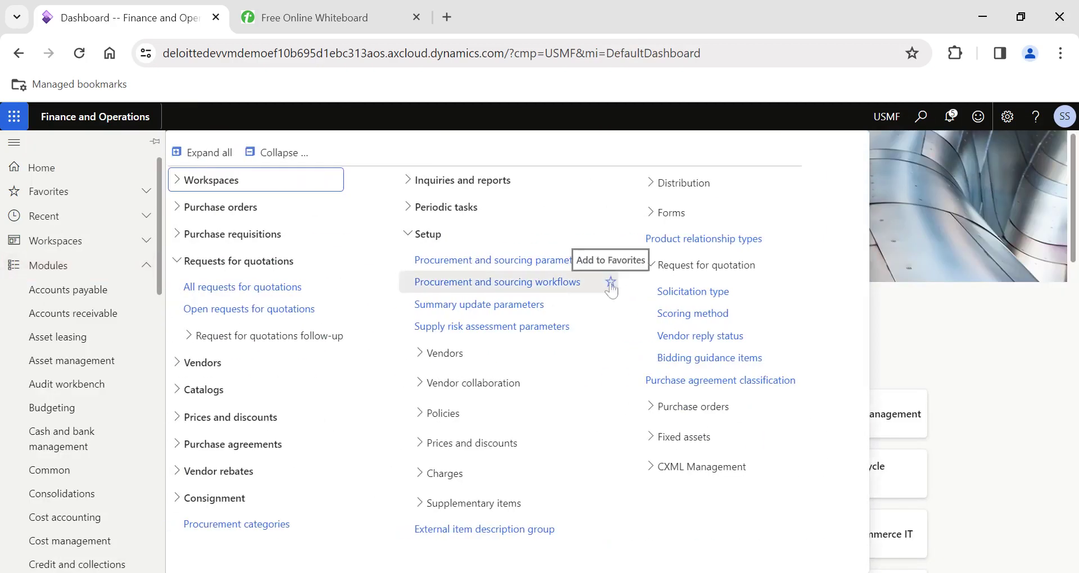
pyautogui.click(253, 289)
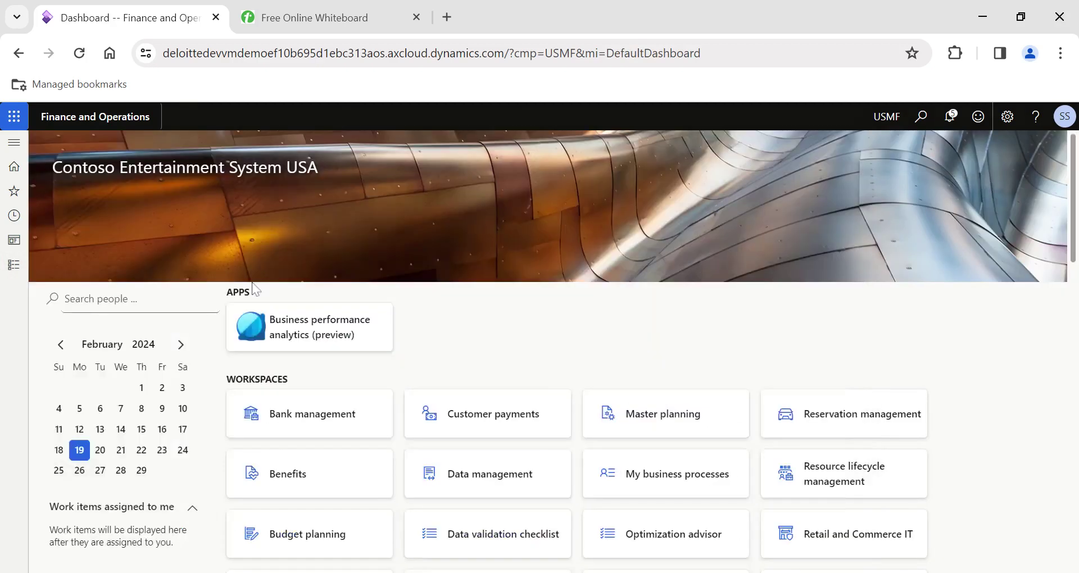
pyautogui.click(156, 549)
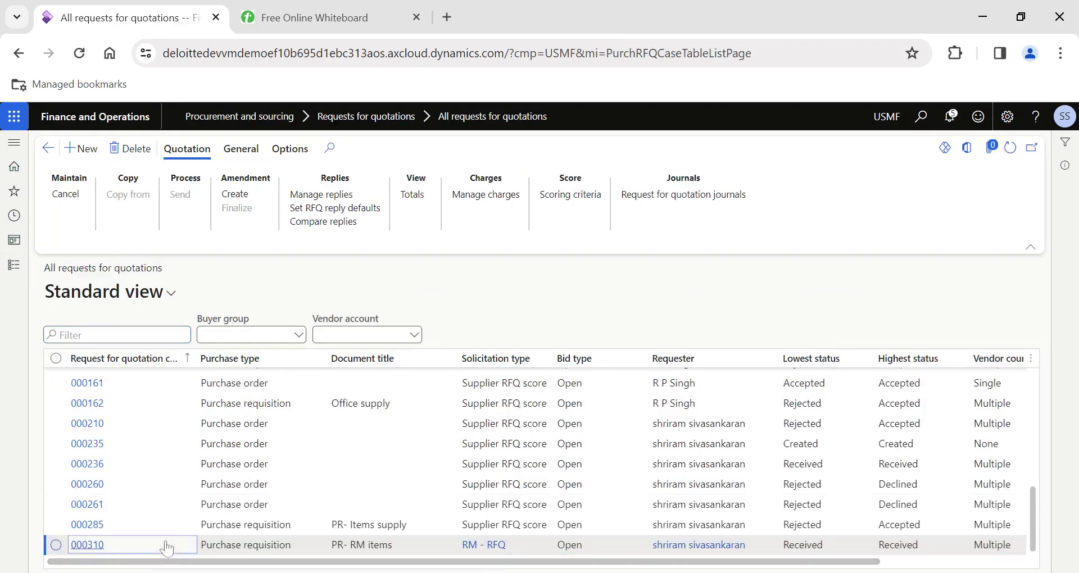
pyautogui.click(567, 197)
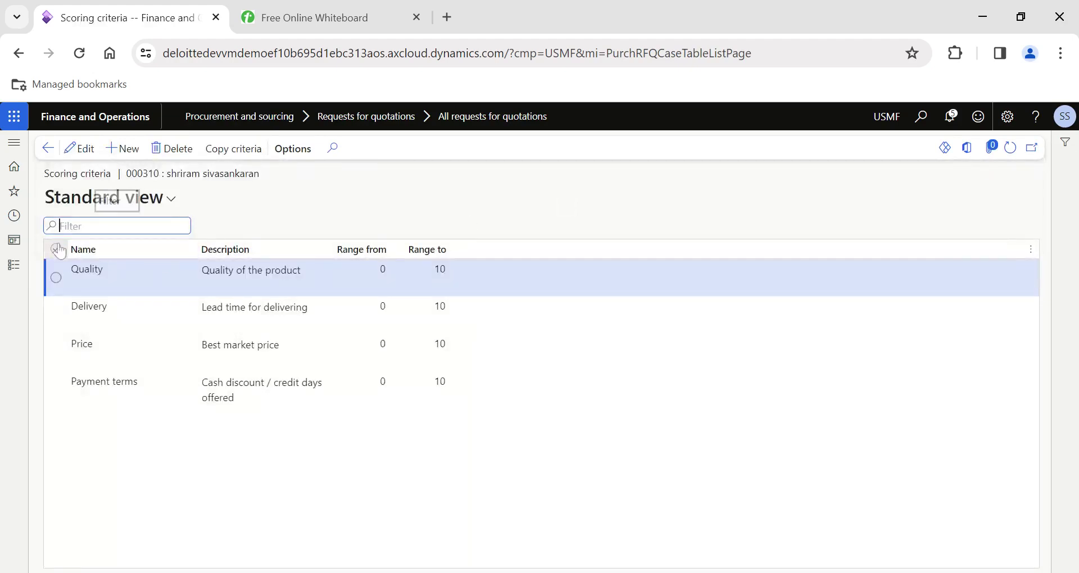
# Step: Try to delete the Payment terms criterion from the RFQ case's scoring criteria and return to the request list
pyautogui.click(79, 148)
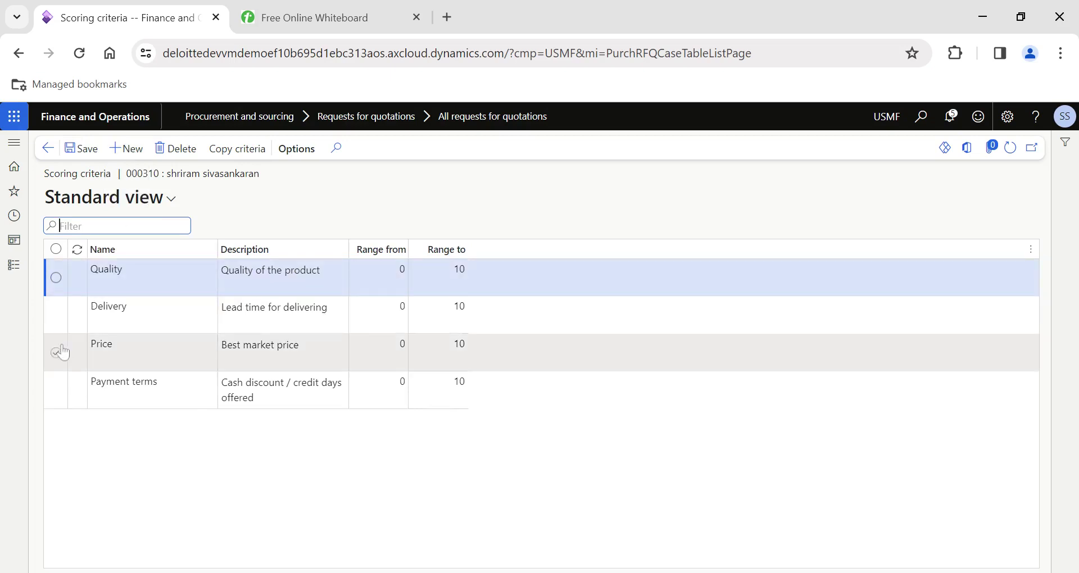
pyautogui.click(57, 395)
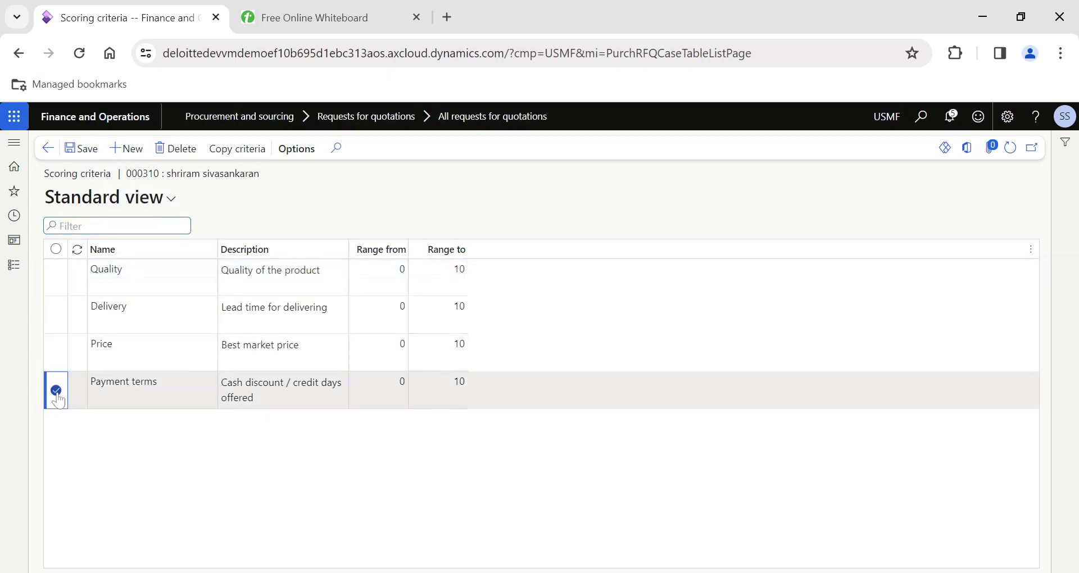
pyautogui.click(176, 149)
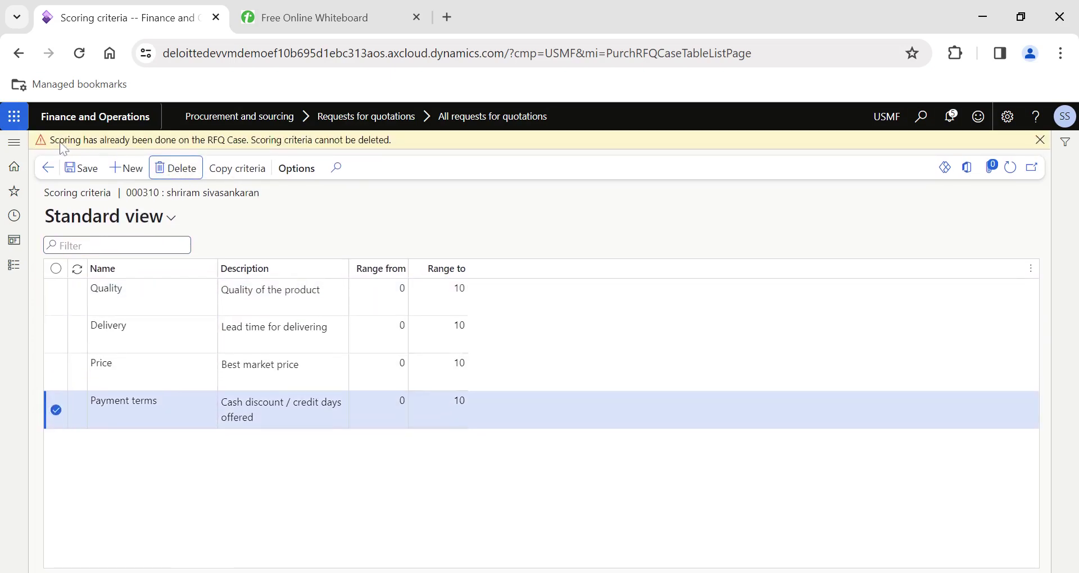
pyautogui.moveTo(51, 144); pyautogui.dragTo(395, 148)
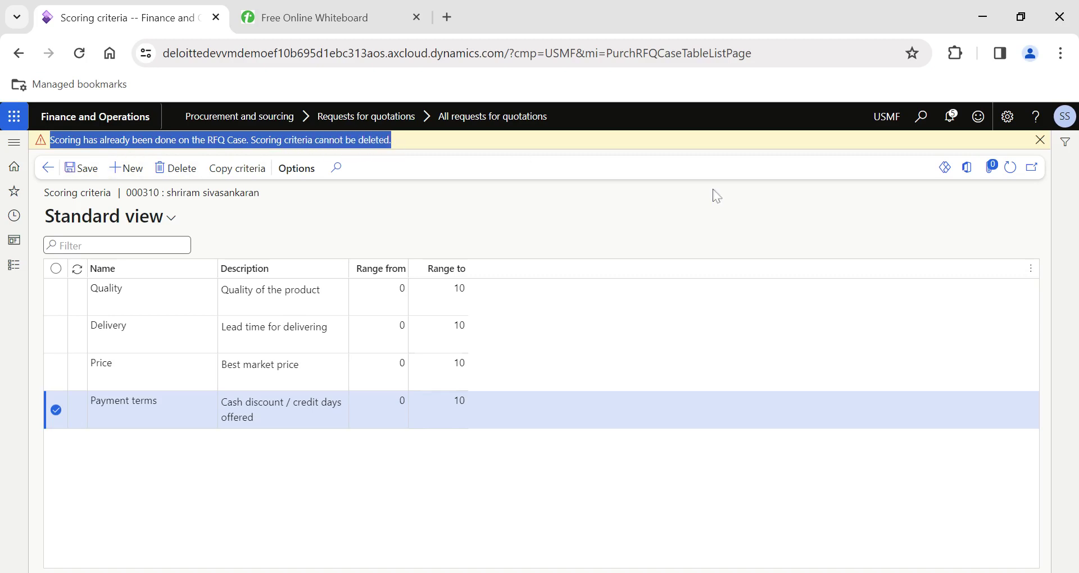
pyautogui.click(1038, 141)
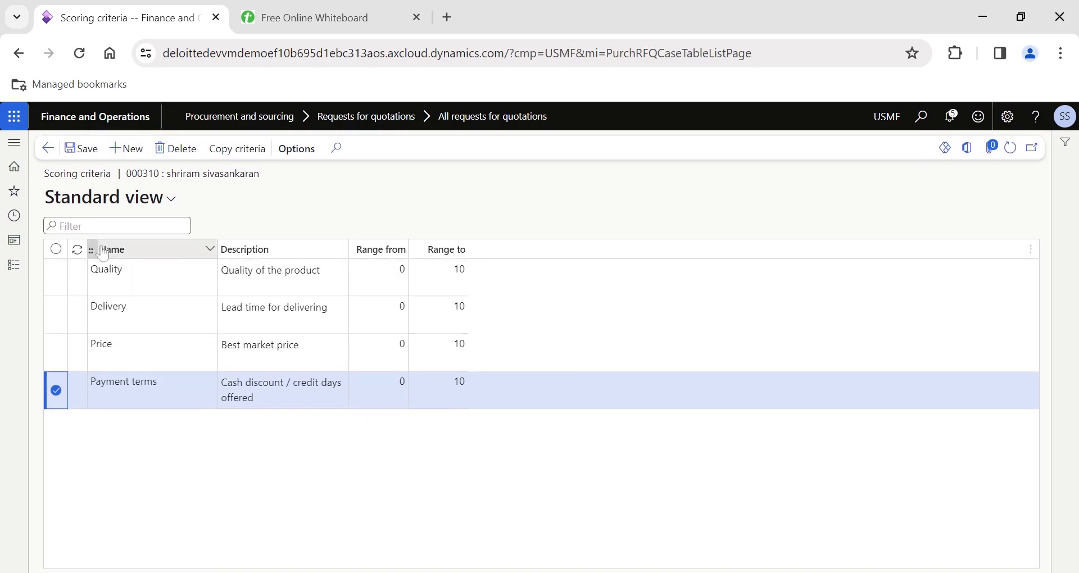
pyautogui.click(48, 148)
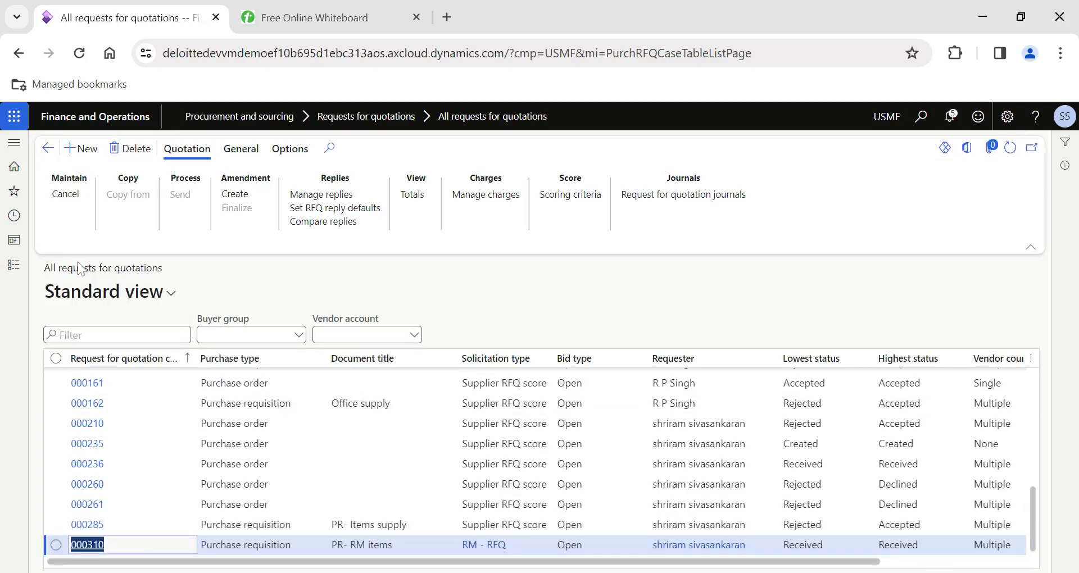
# Step: Reopen the PR- RM items case's vendor replies and show the bid scoring section in Opal Audio's quotation header
pyautogui.click(88, 545)
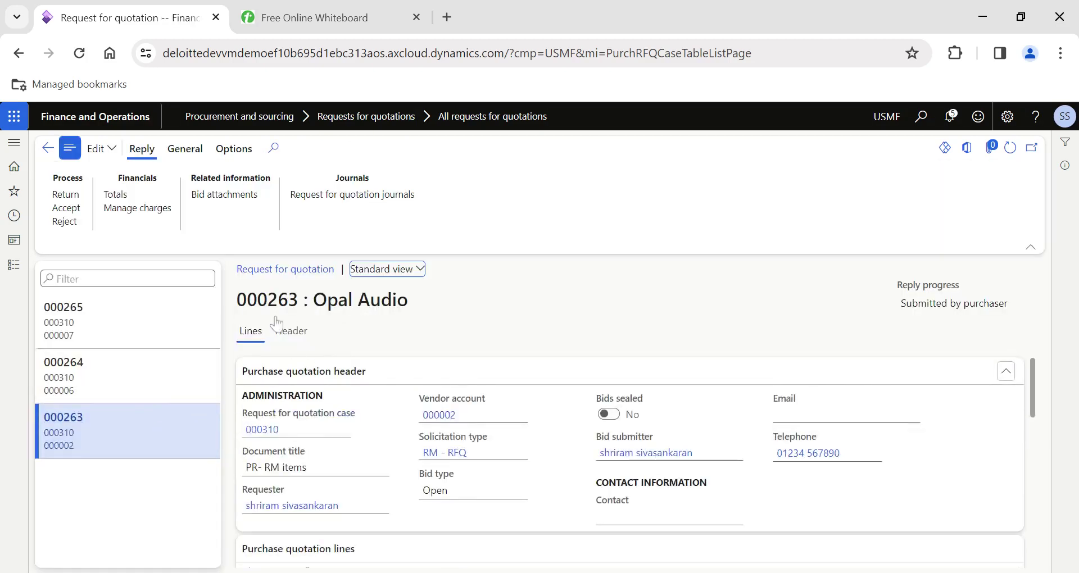
pyautogui.click(291, 331)
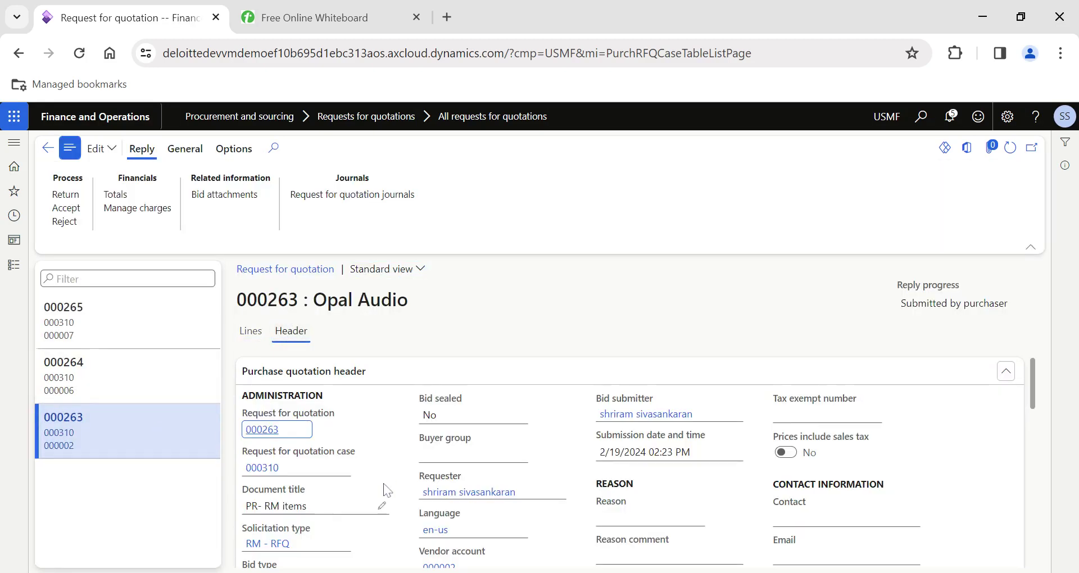
pyautogui.scroll(-10, 385, 489)
pyautogui.scroll(-2, 386, 489)
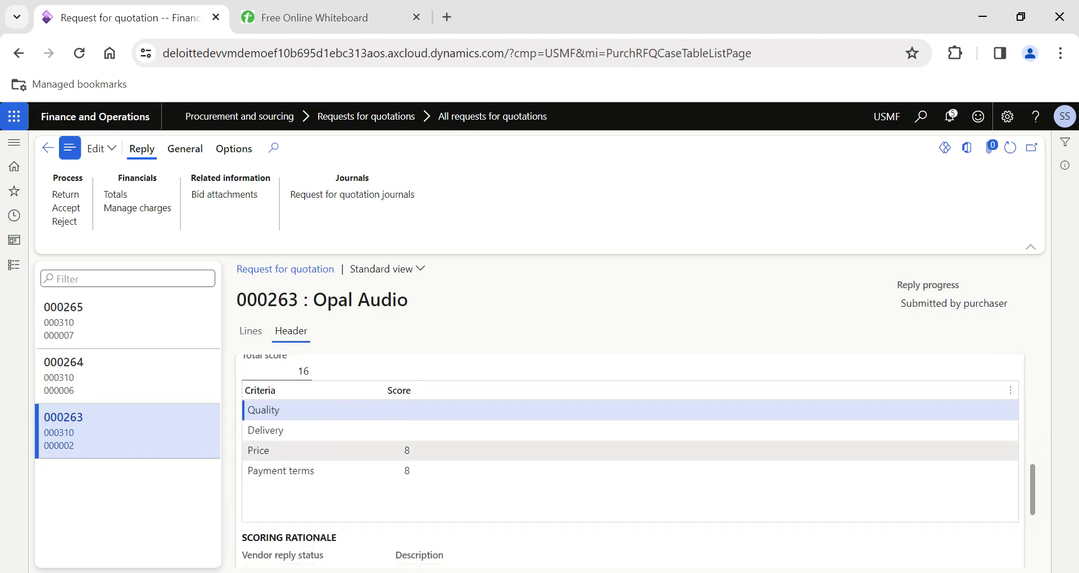
# Step: Clear the Price and Payment terms scores in Opal Audio's bid and reopen the PR- RM items RFQ case
pyautogui.click(406, 454)
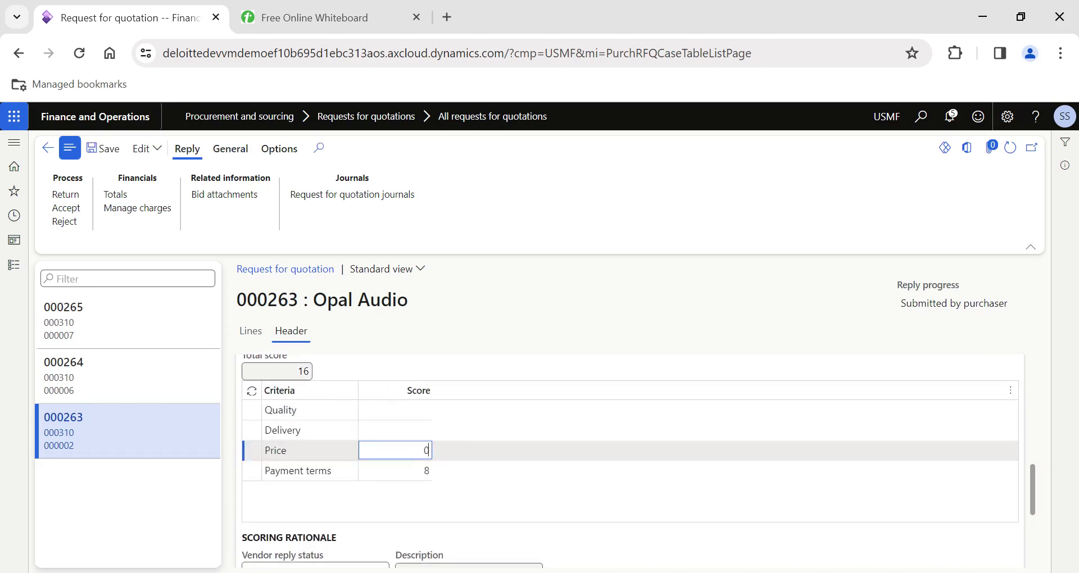
pyautogui.click(409, 468)
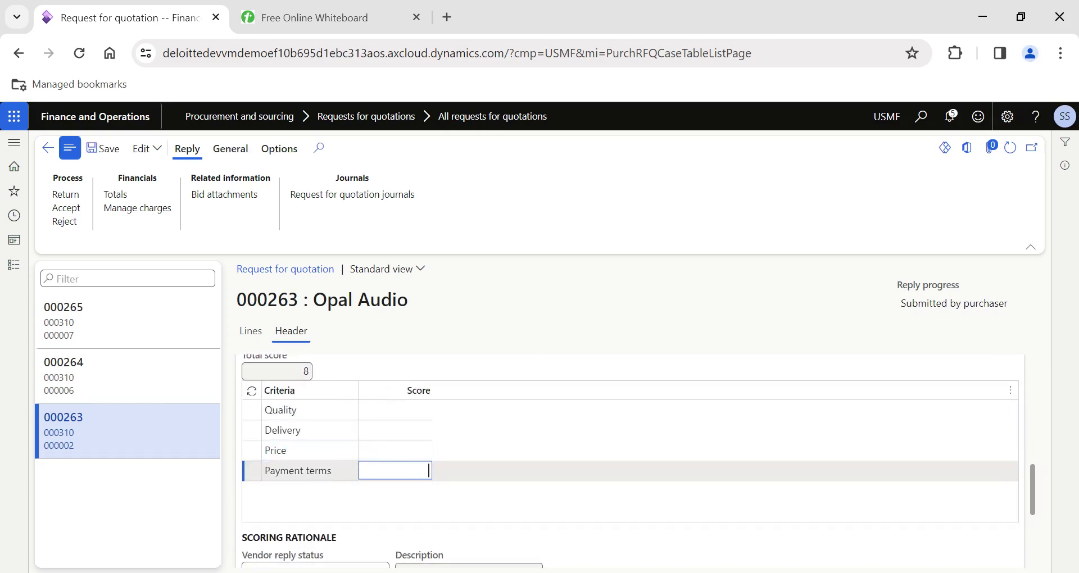
pyautogui.click(395, 450)
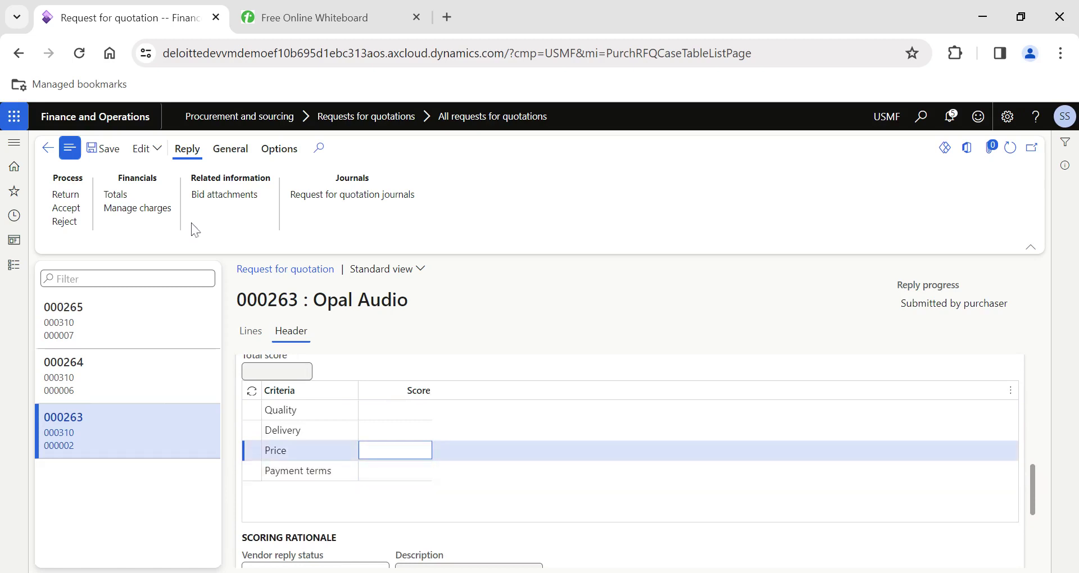
pyautogui.click(8, 272)
pyautogui.click(242, 287)
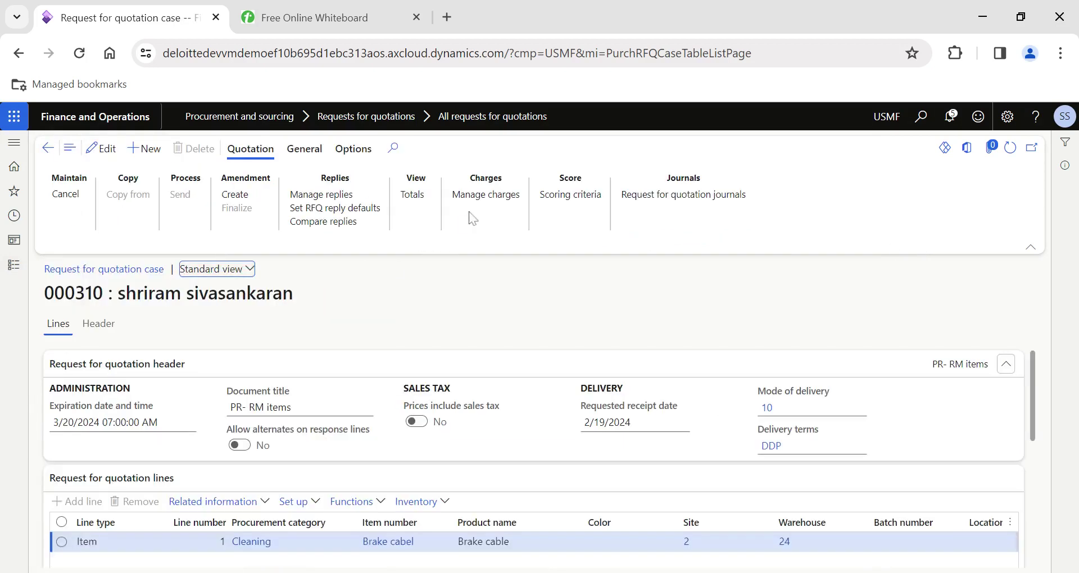
# Step: Delete the Payment terms criterion from the RFQ case's scoring criteria and confirm the deletion
pyautogui.click(562, 195)
pyautogui.click(56, 390)
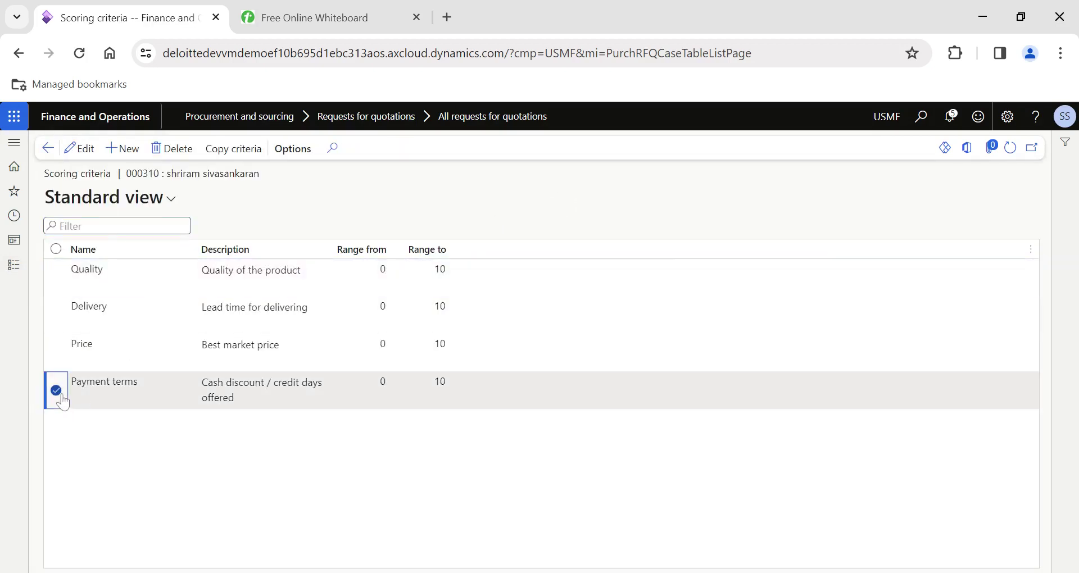
pyautogui.click(173, 150)
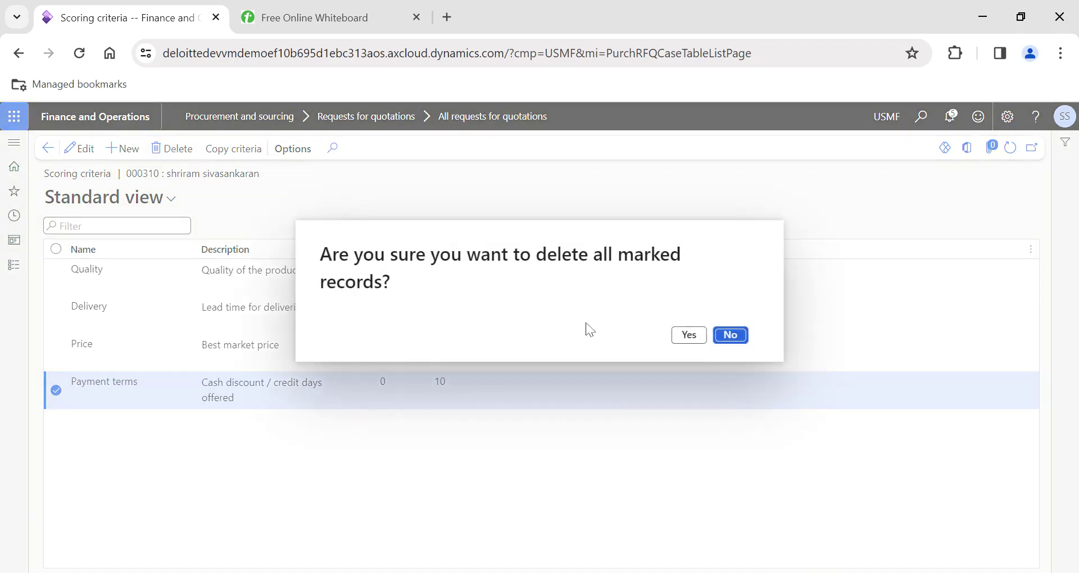
pyautogui.click(690, 340)
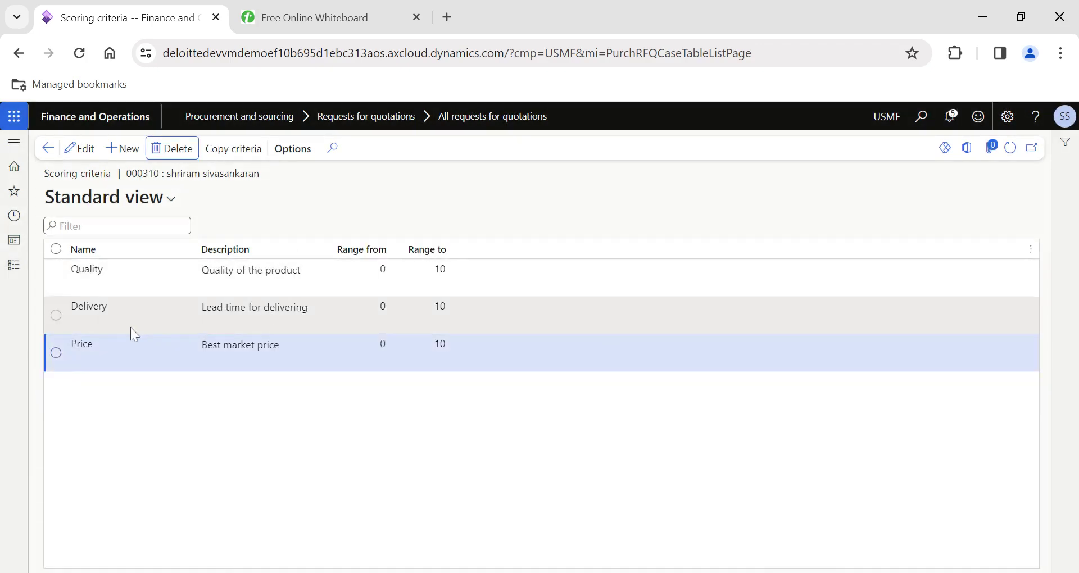
# Step: Add and save a Mode of delivery scoring criterion with description "Air / ship / Rod" and a range from 0 to 10
pyautogui.click(124, 149)
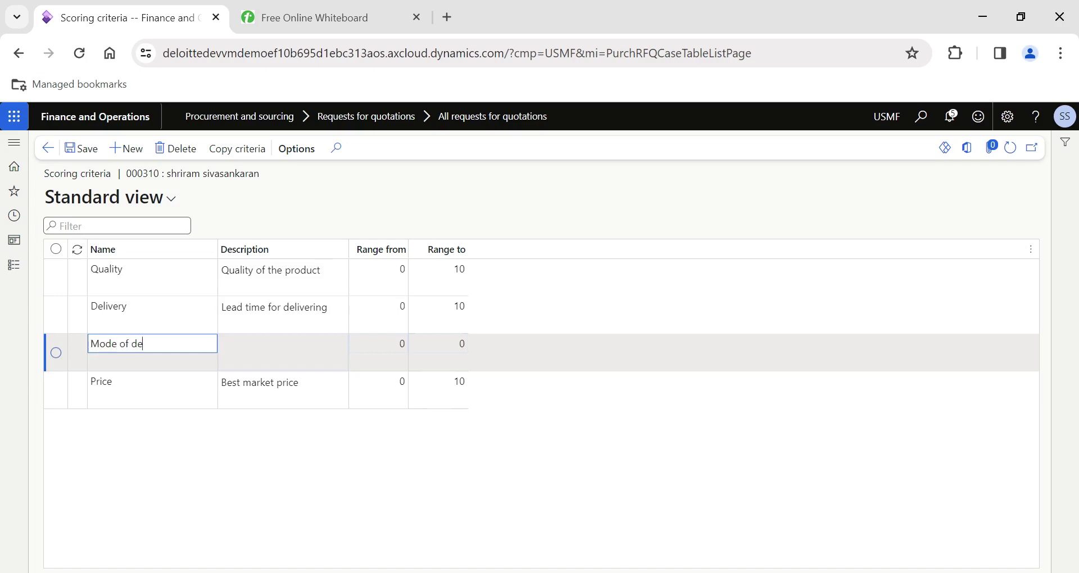
pyautogui.click(283, 351)
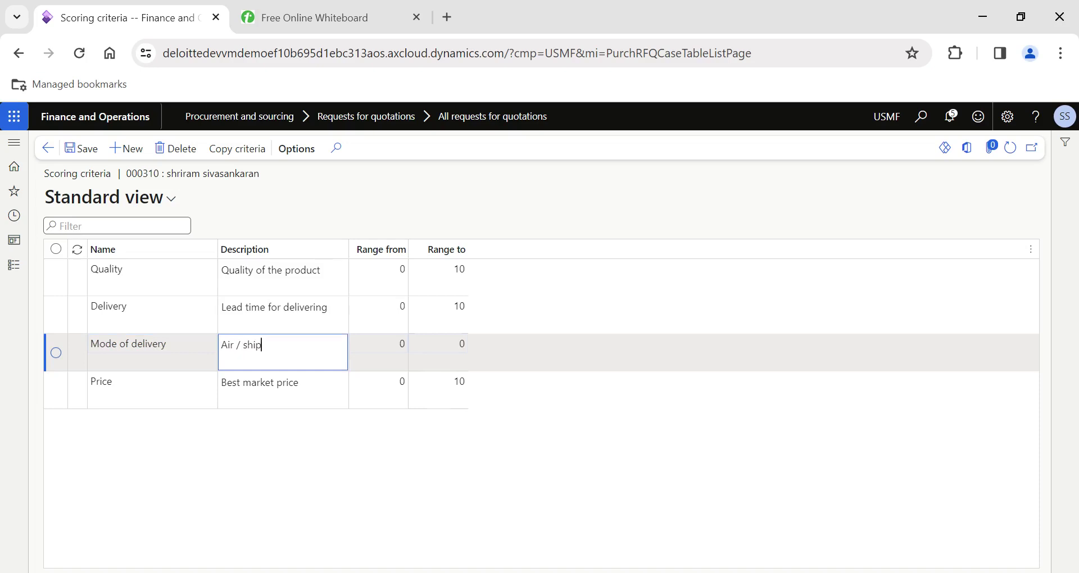
pyautogui.press('Tab')
pyautogui.press('Tab')
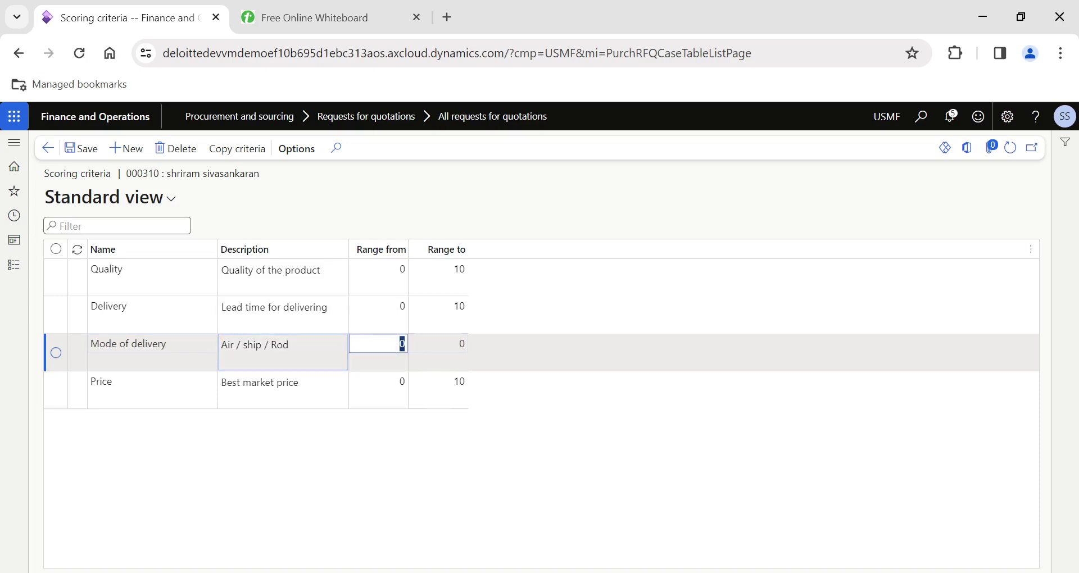
pyautogui.write('1')
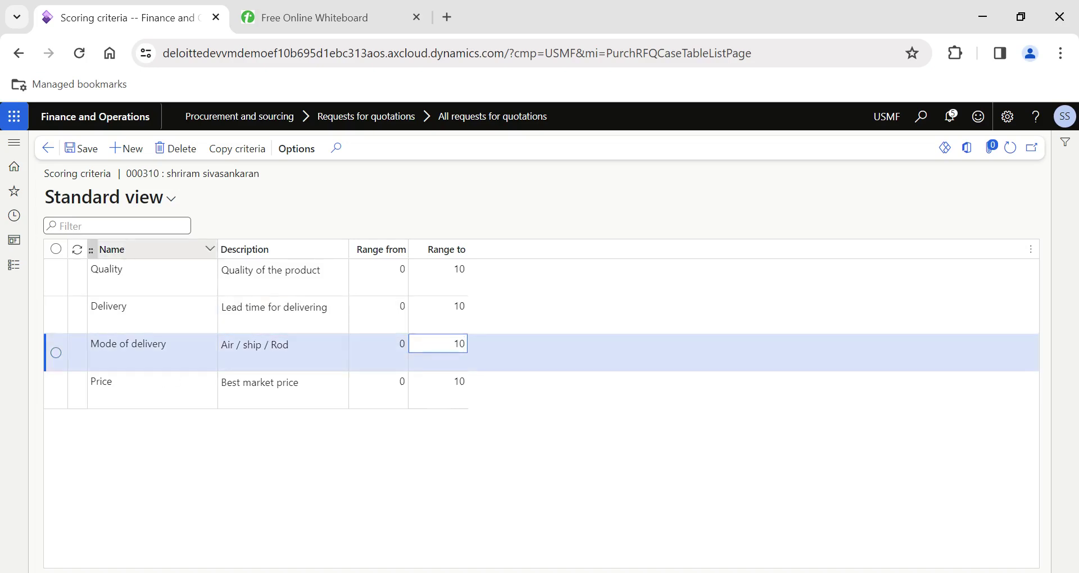
pyautogui.click(82, 148)
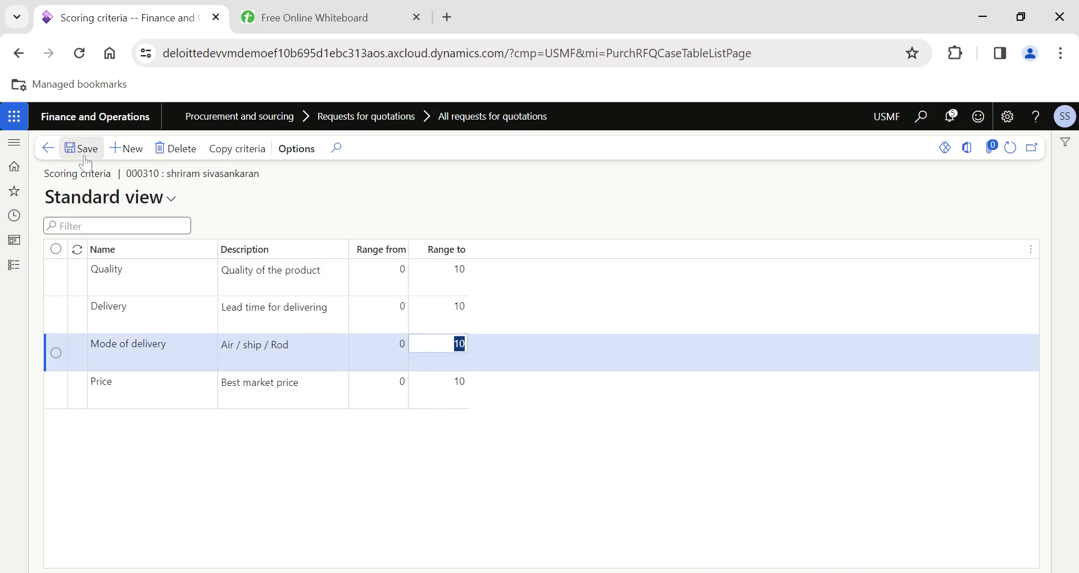
# Step: Check the scoring methods available for copying criteria, and close the copy dialog without applying one
pyautogui.click(240, 149)
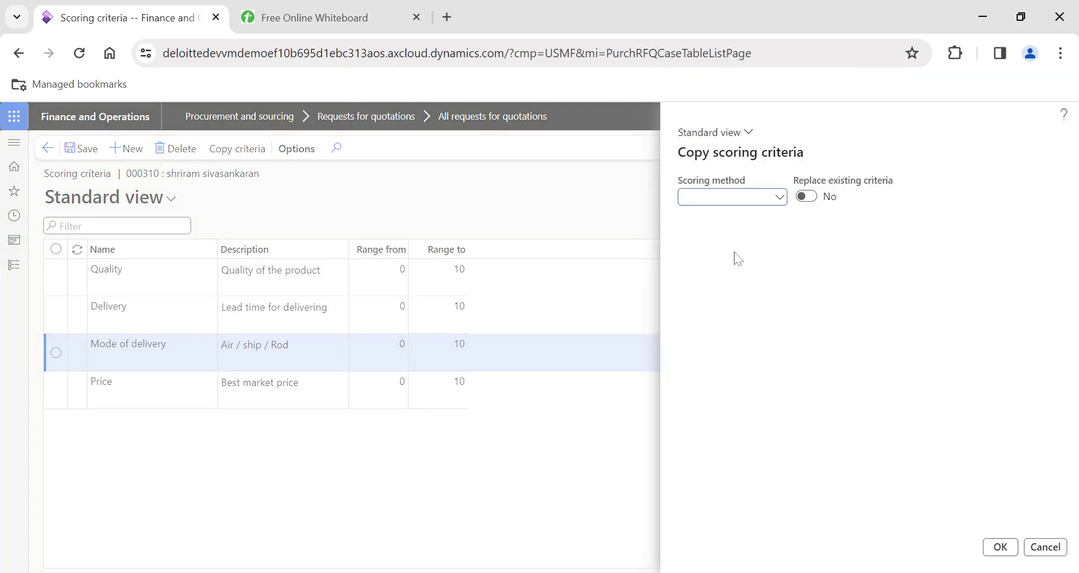
pyautogui.click(779, 203)
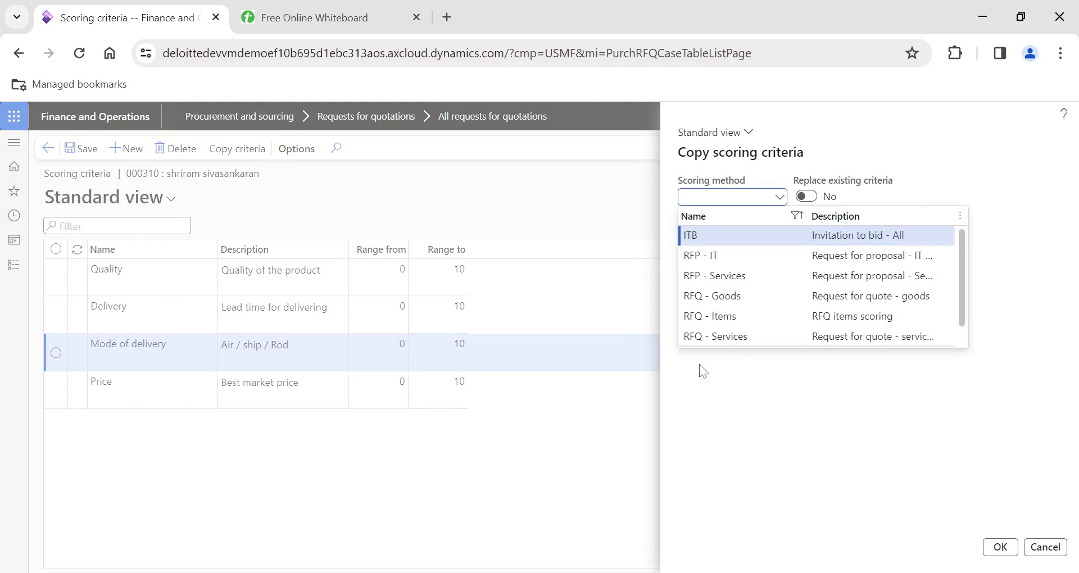
pyautogui.click(1044, 547)
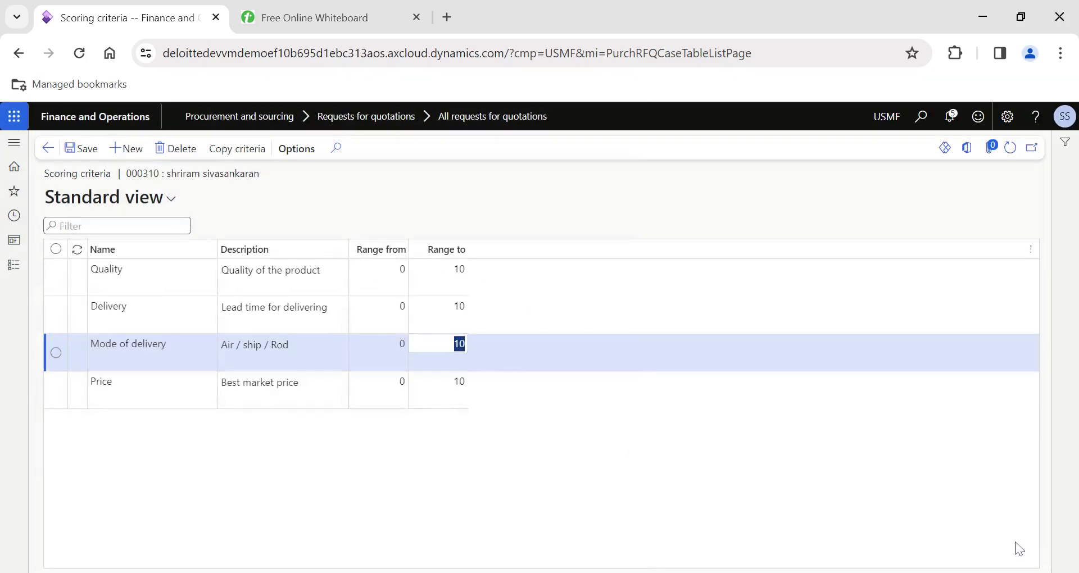
# Step: Return to the RFQ case, open its vendor replies and show the scoring criteria in Opal Audio's quotation header
pyautogui.click(48, 148)
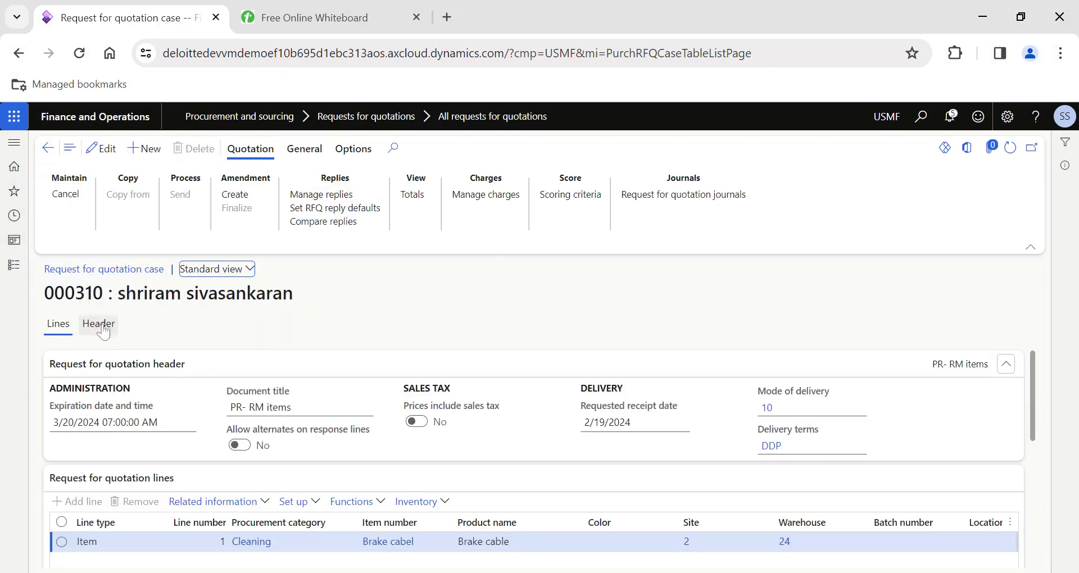
pyautogui.click(308, 197)
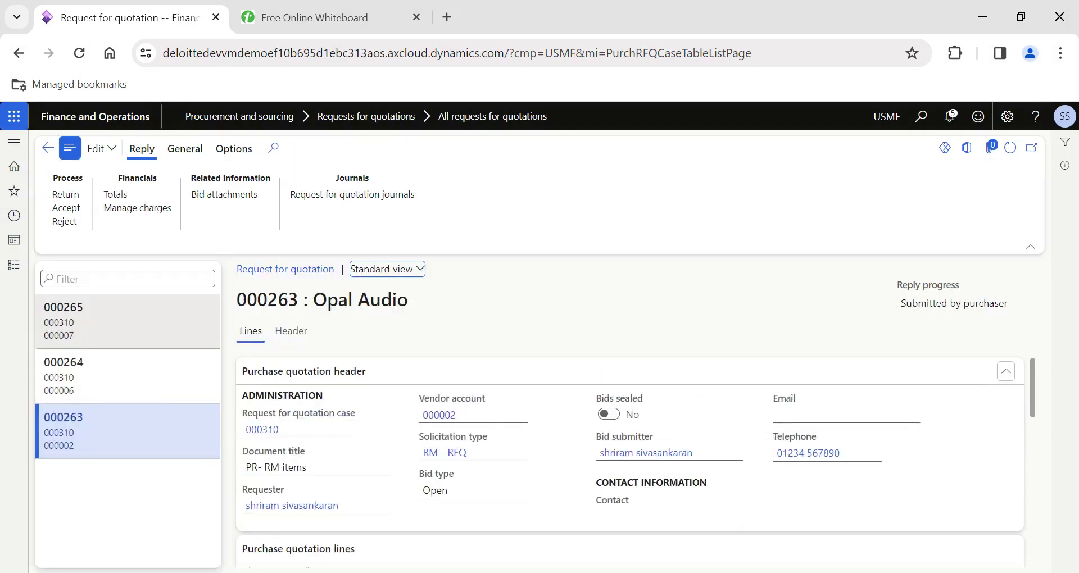
pyautogui.click(292, 333)
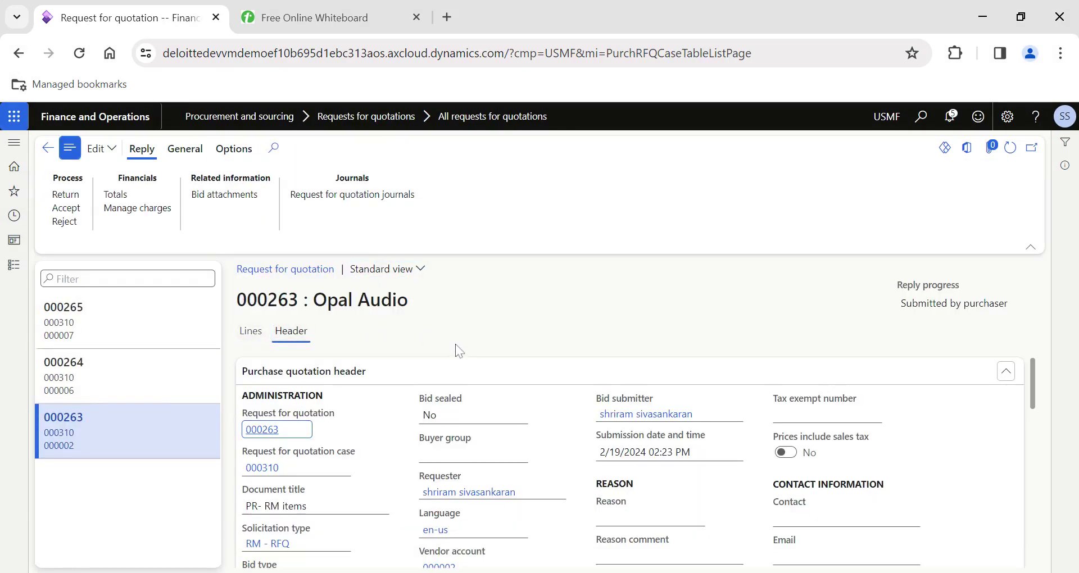
pyautogui.scroll(-3, 418, 509)
pyautogui.scroll(-4, 419, 511)
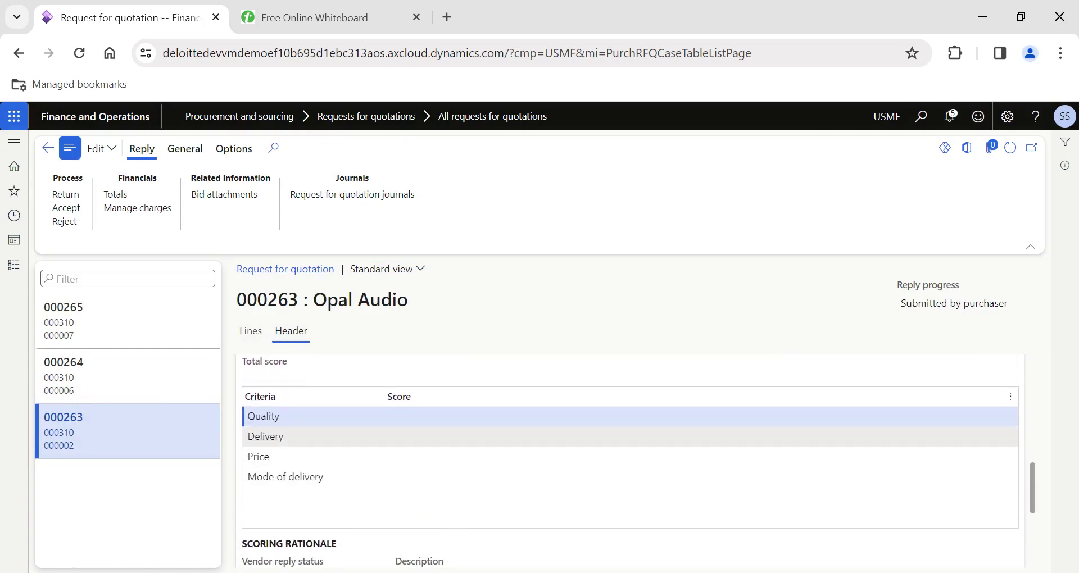
# Step: Score Opal Audio's bid 8 each for Quality, Delivery, Price and Mode of delivery
pyautogui.click(402, 416)
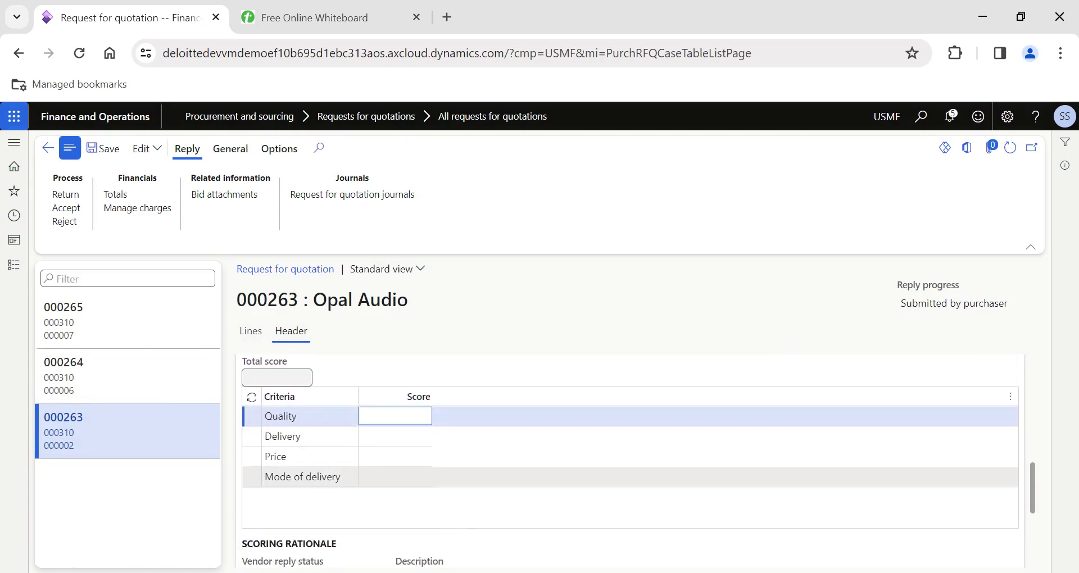
pyautogui.moveTo(309, 476)
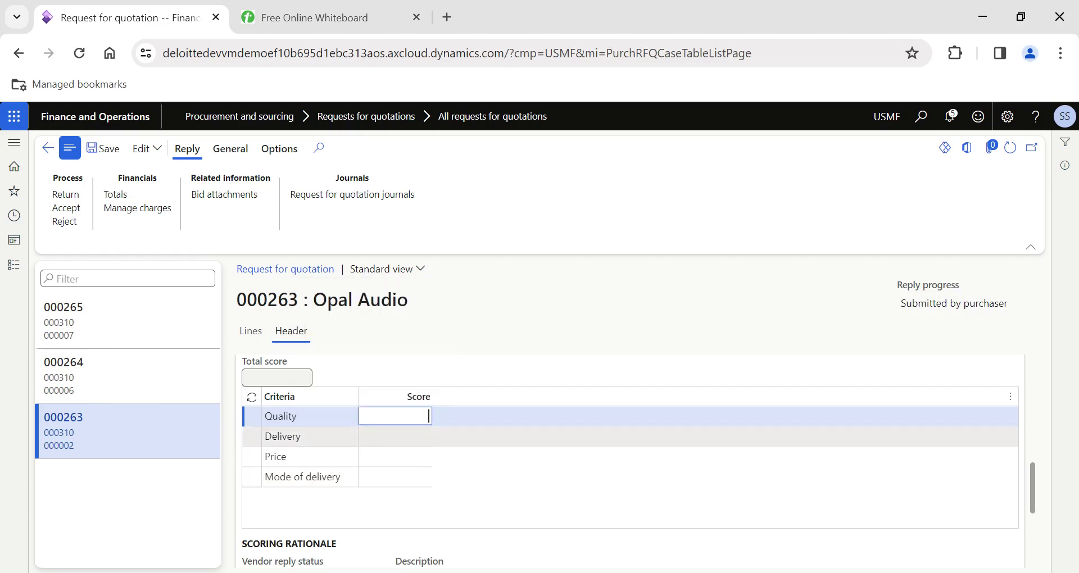
pyautogui.press('Down')
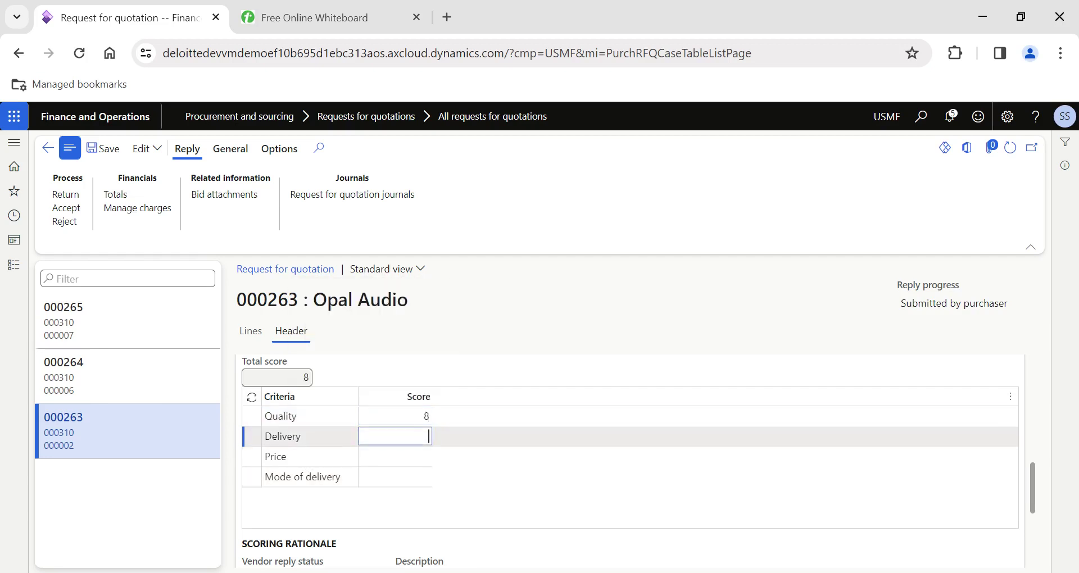
pyautogui.write('8')
pyautogui.press('Down')
pyautogui.write('8')
pyautogui.press('Down')
pyautogui.write('8')
pyautogui.press('Up')
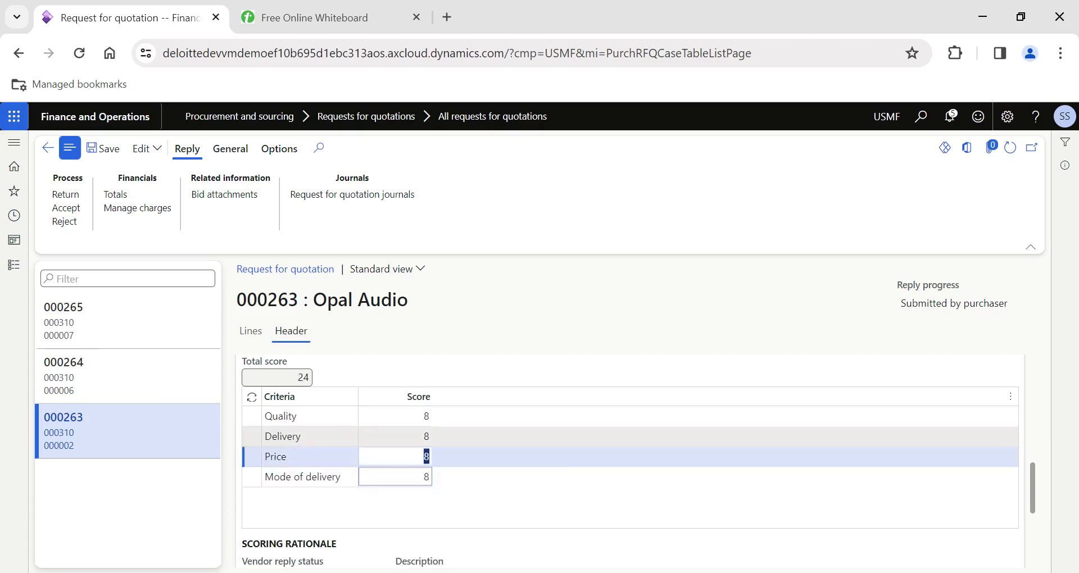
# Step: Score Skybag B's bid 7 for Quality, 7 for Delivery, 6 for Price and 7 for Mode of delivery
pyautogui.hotkey('ctrl', 'Up')
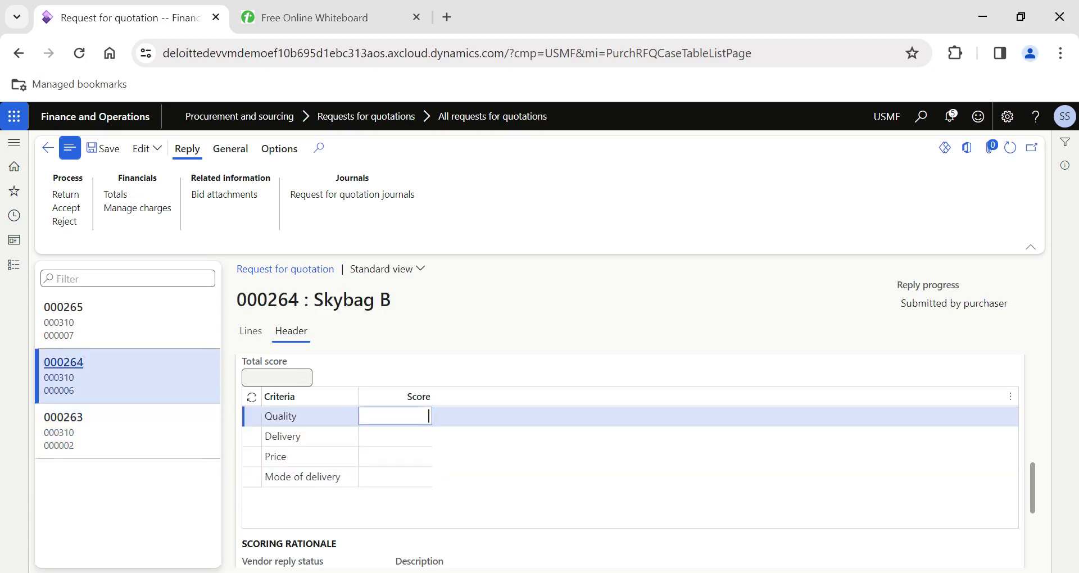
pyautogui.press('Down')
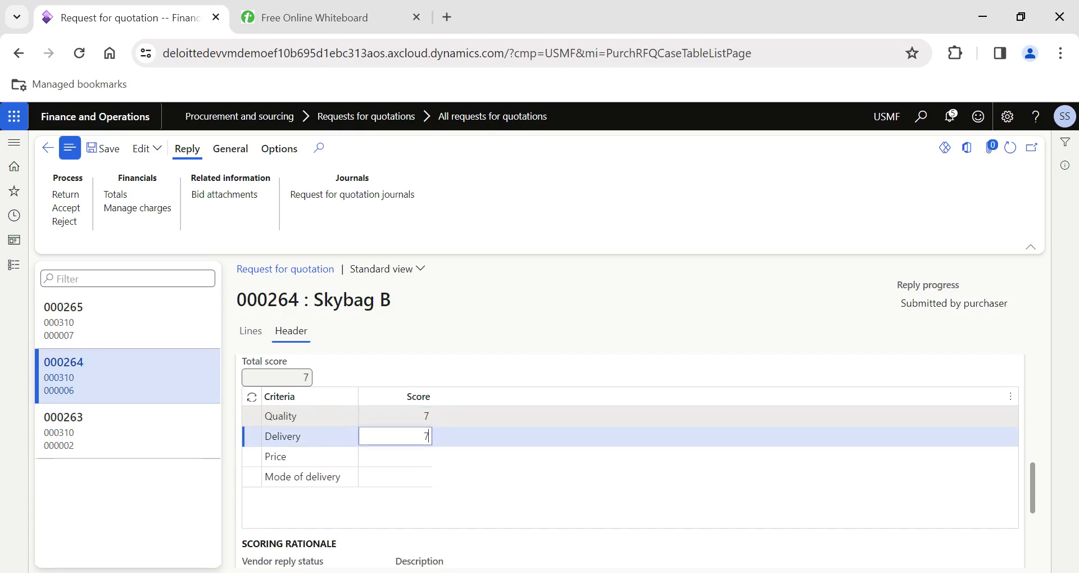
pyautogui.write('7')
pyautogui.press('Down')
pyautogui.press('Down')
pyautogui.write('7')
pyautogui.press('Up')
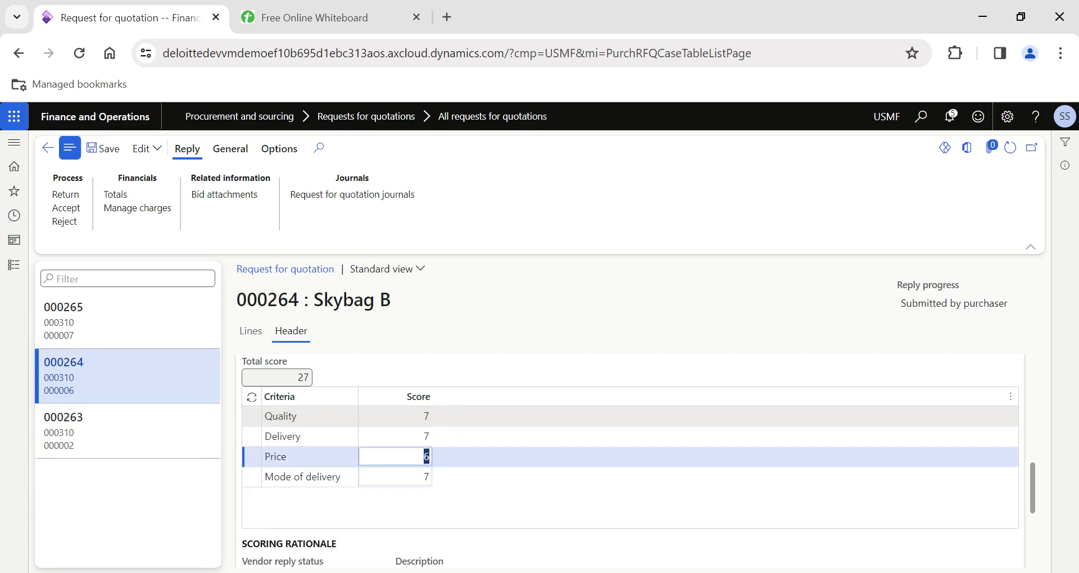
# Step: Score Compaq's bid 5 for Quality, 4 for Delivery, 3 for Price and 2 for Mode of delivery
pyautogui.hotkey('ctrl', 'Up')
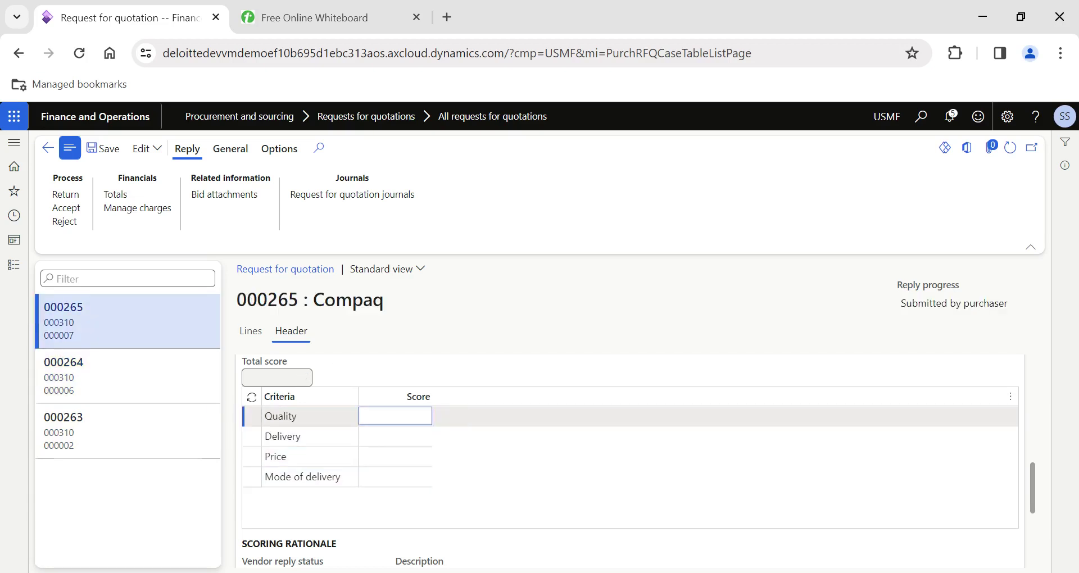
pyautogui.press('Down')
pyautogui.write('4')
pyautogui.press('Down')
pyautogui.write('32')
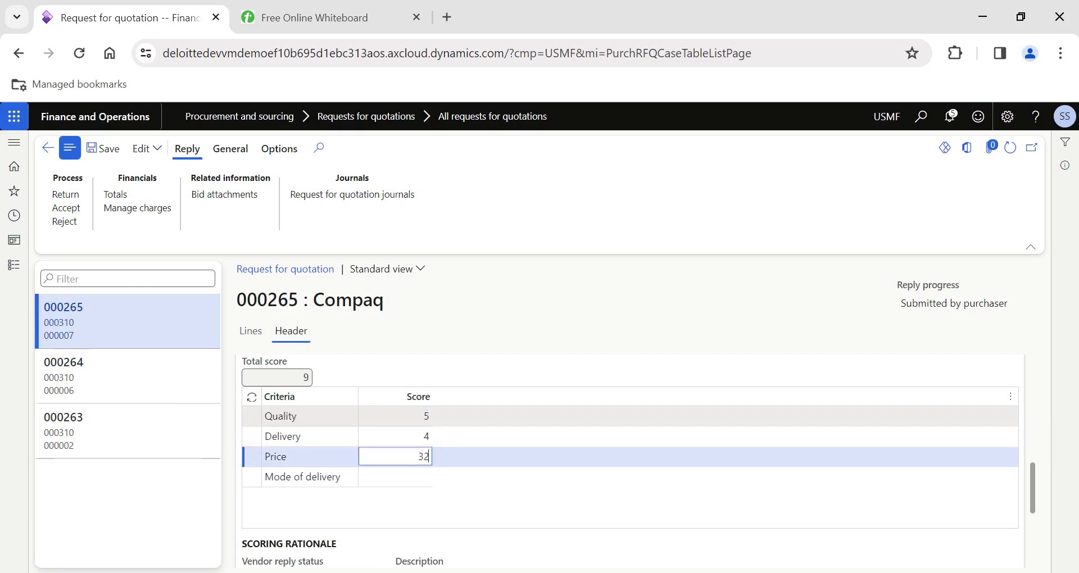
pyautogui.press('Down')
pyautogui.write('2')
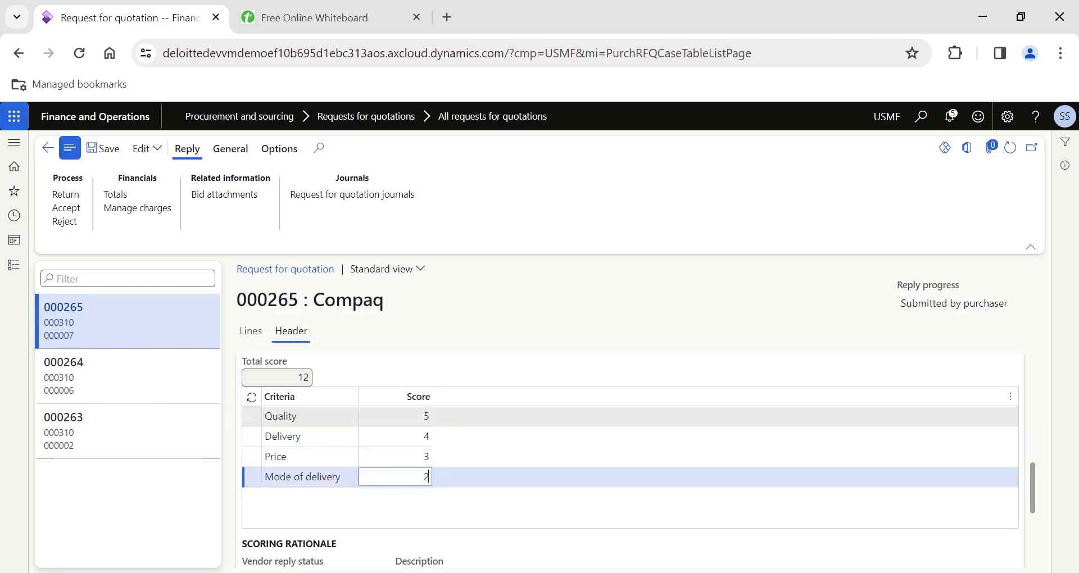
pyautogui.press('Up')
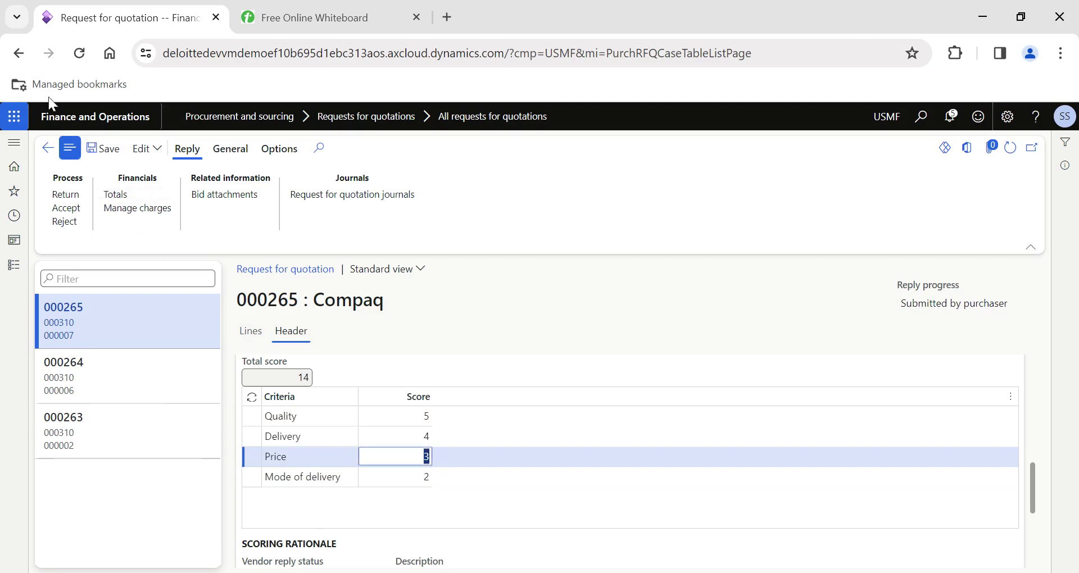
# Step: Return to the RFQ case and open the reply comparison to review the vendors' header and line entries
pyautogui.click(48, 148)
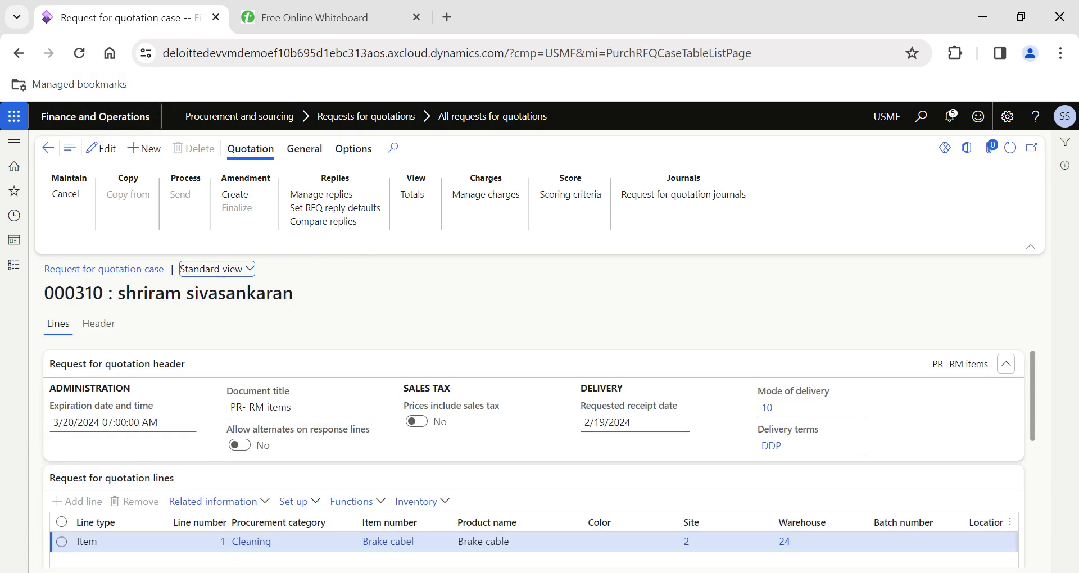
pyautogui.moveTo(103, 292); pyautogui.dragTo(45, 293)
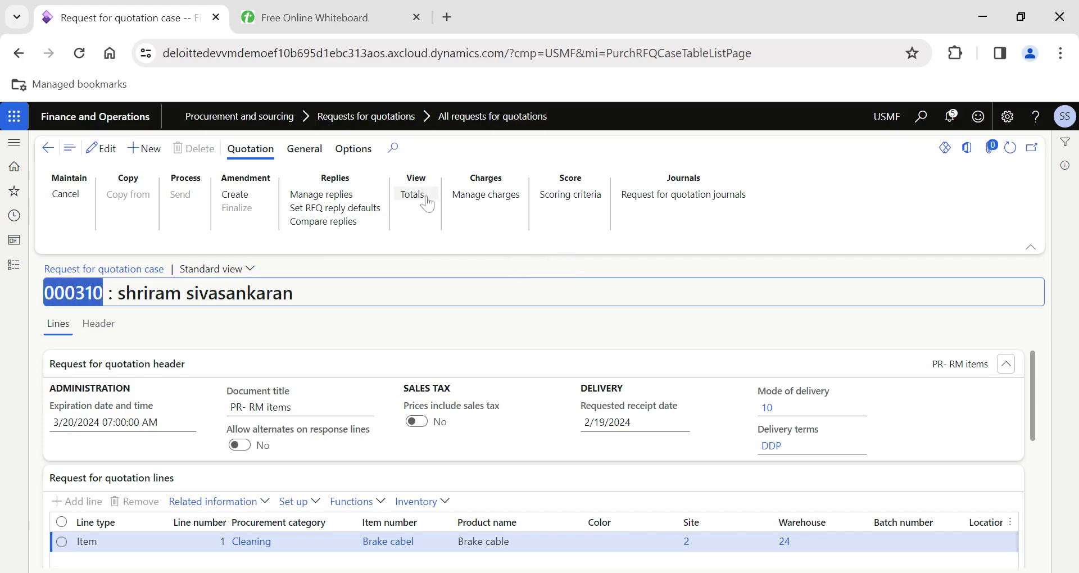
pyautogui.click(323, 224)
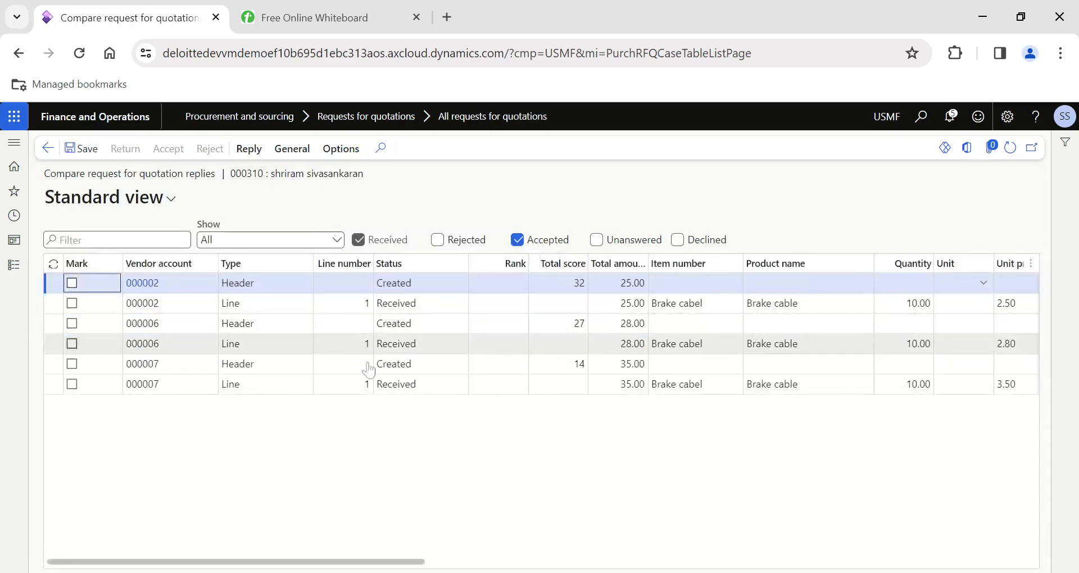
pyautogui.click(278, 312)
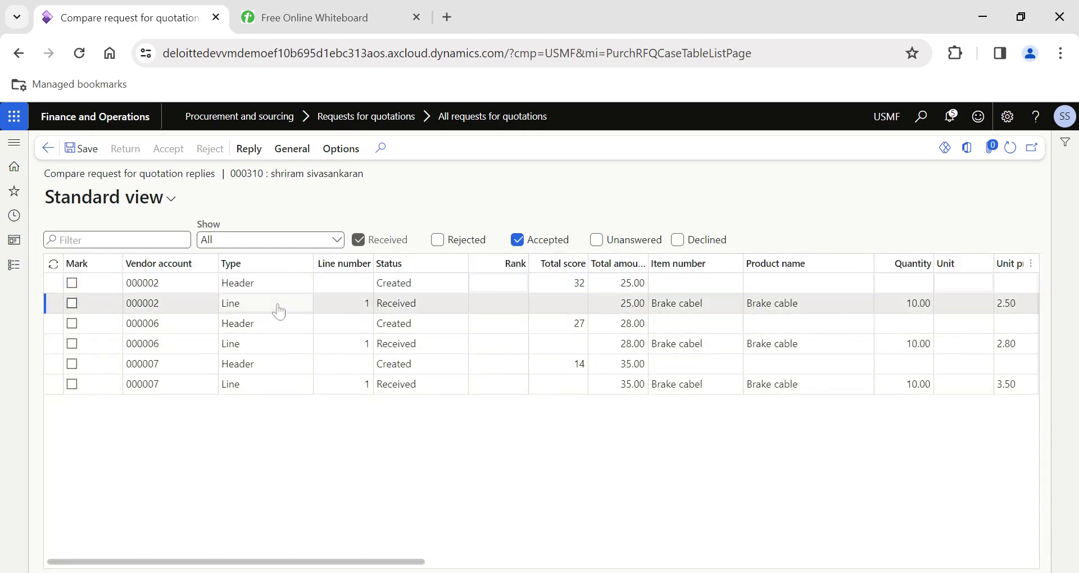
pyautogui.click(265, 327)
pyautogui.click(304, 350)
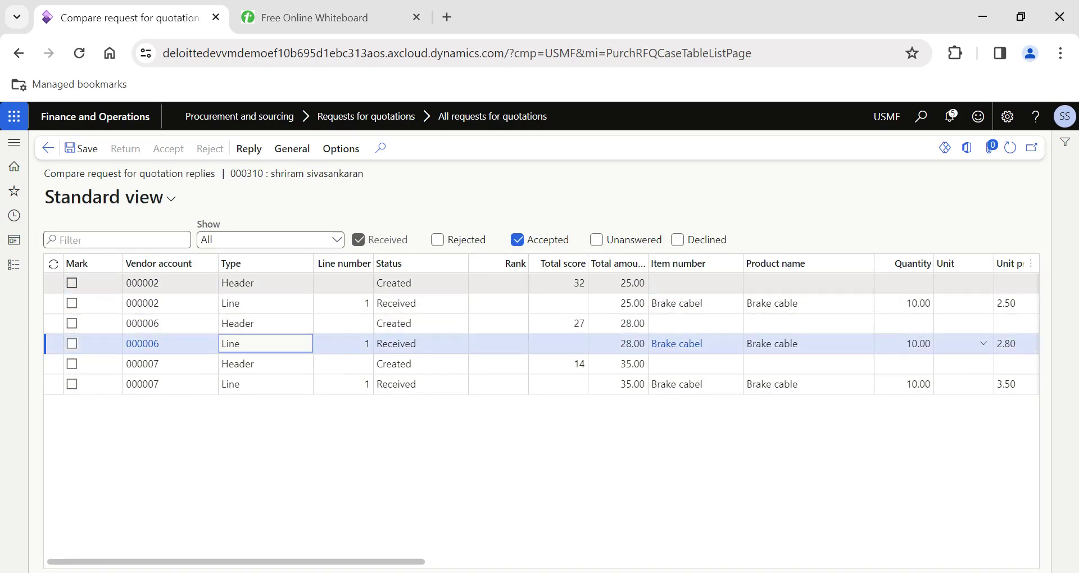
pyautogui.click(558, 282)
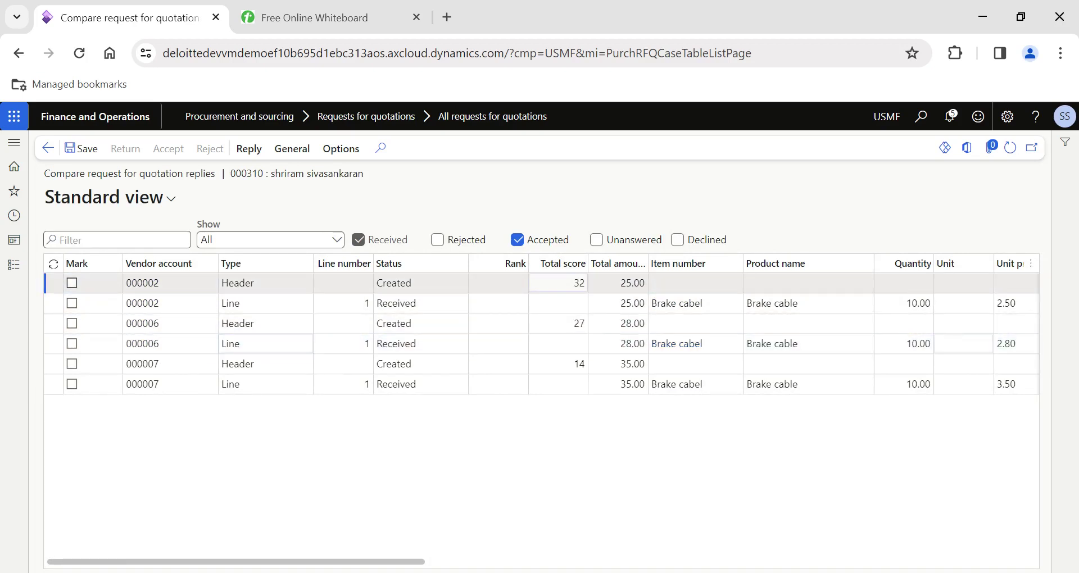
# Step: Rank the vendors' header replies 1 for Opal Audio, 2 for Skybag B and 3 for Compaq
pyautogui.click(497, 282)
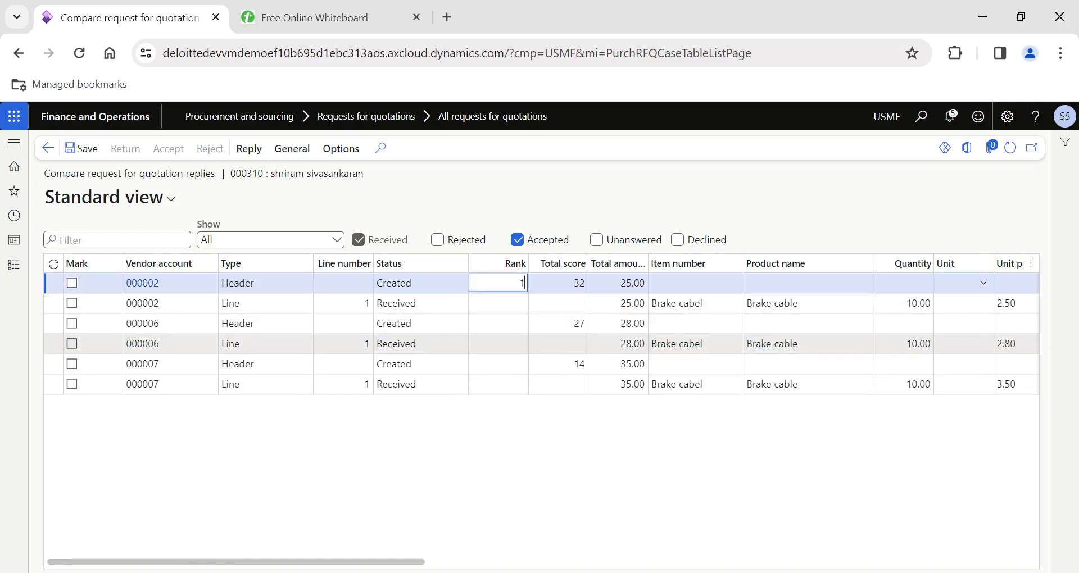
pyautogui.click(498, 323)
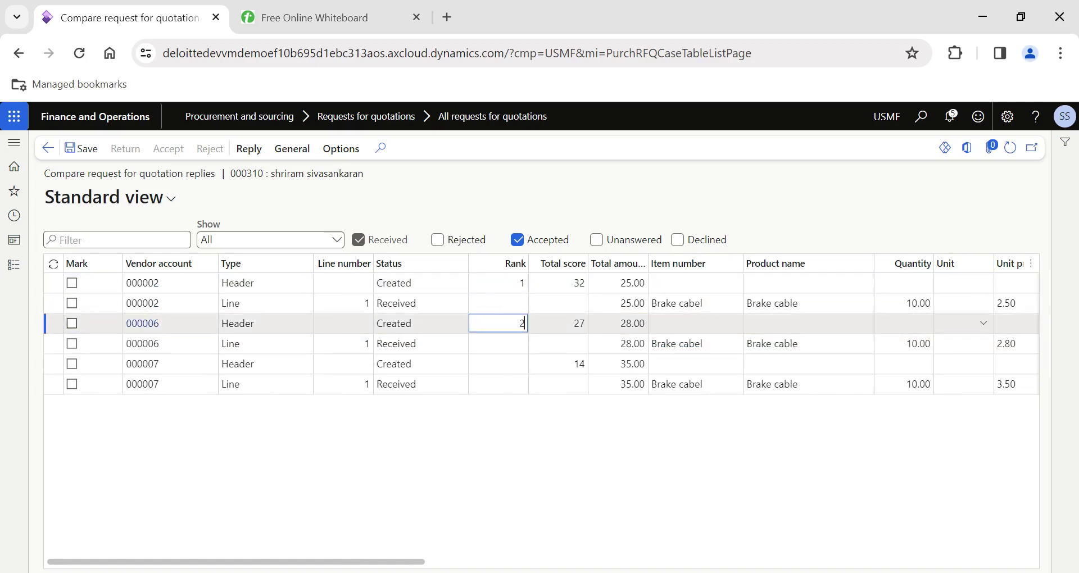
pyautogui.click(511, 362)
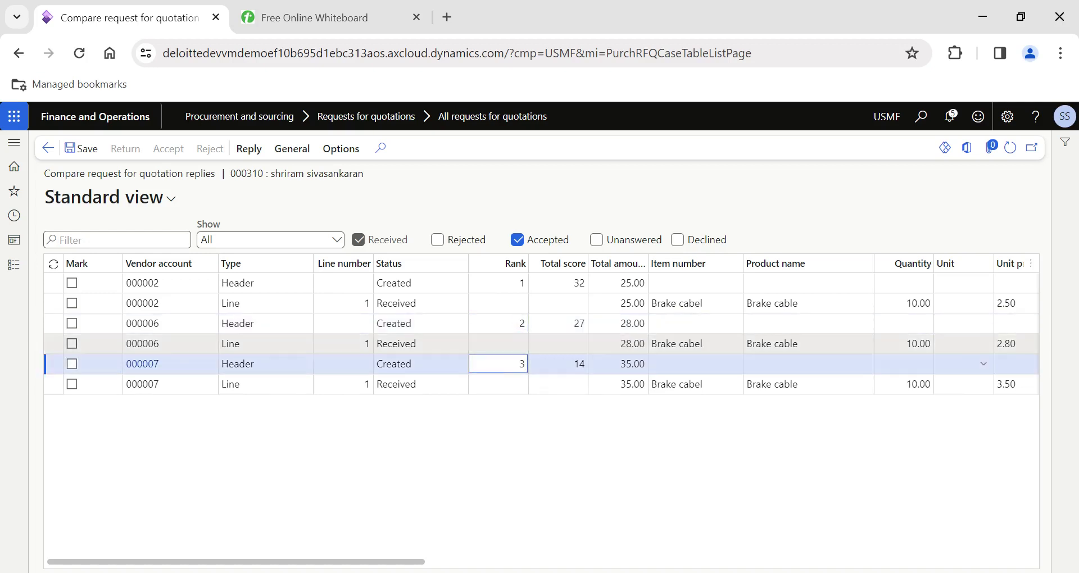
# Step: Compare the vendors' total scores, unit prices, discounts and deviation in days across their header and line replies
pyautogui.click(558, 323)
pyautogui.click(558, 283)
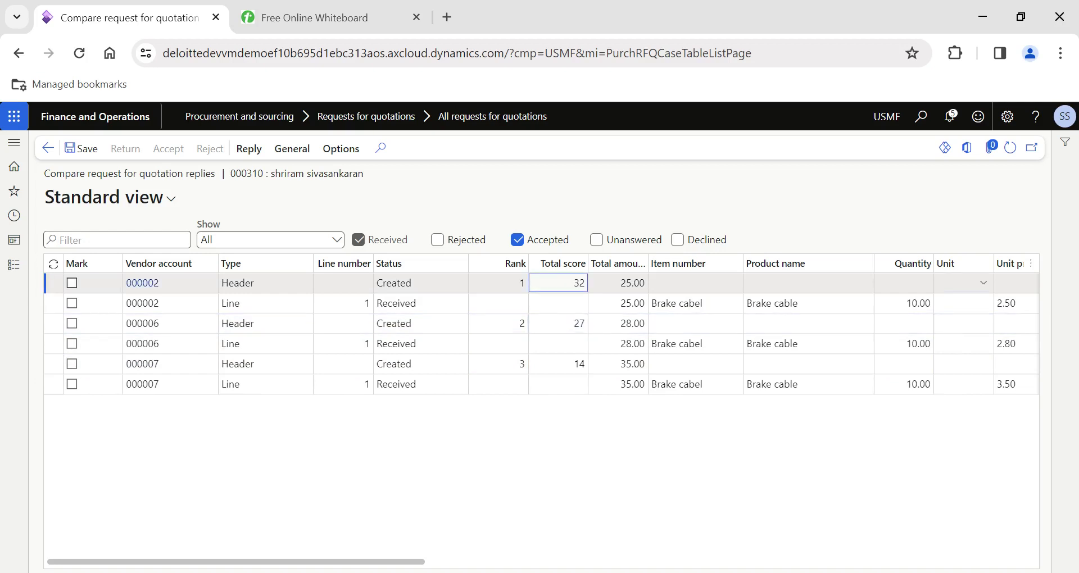
pyautogui.hscroll(5, 539, 337)
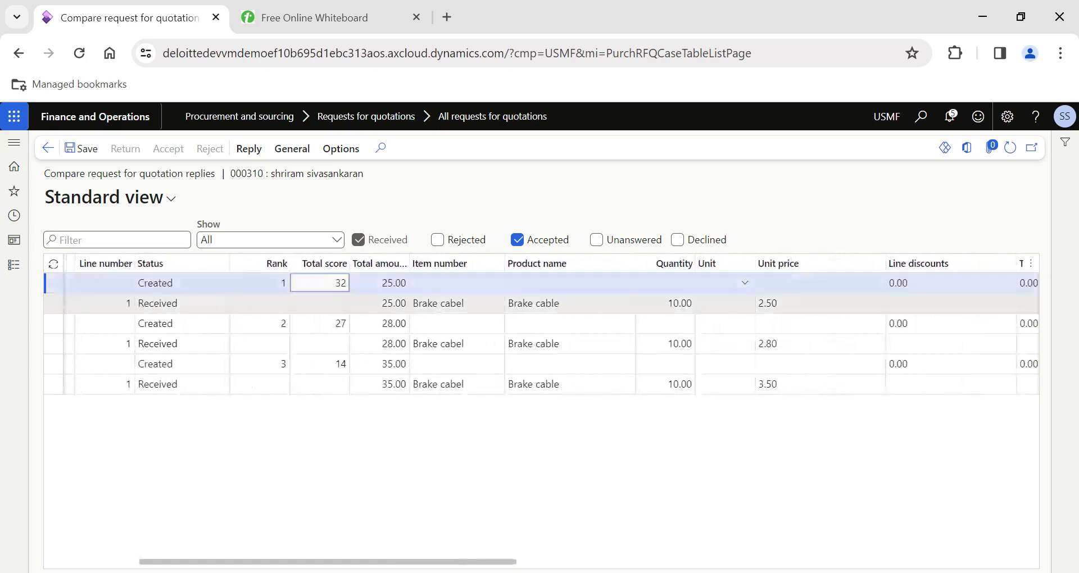
pyautogui.hscroll(4, 620, 275)
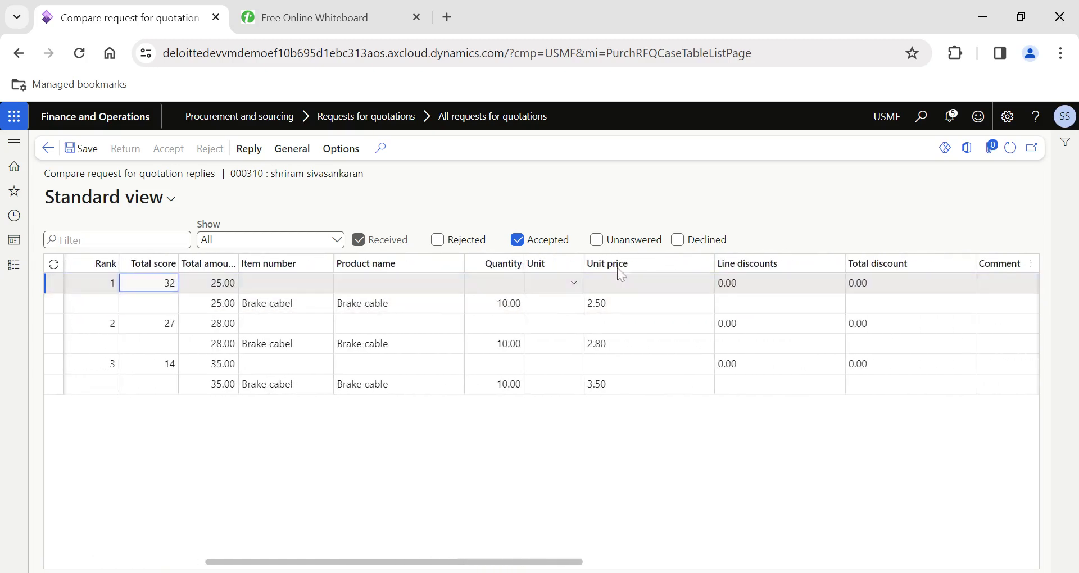
pyautogui.hscroll(1, 621, 382)
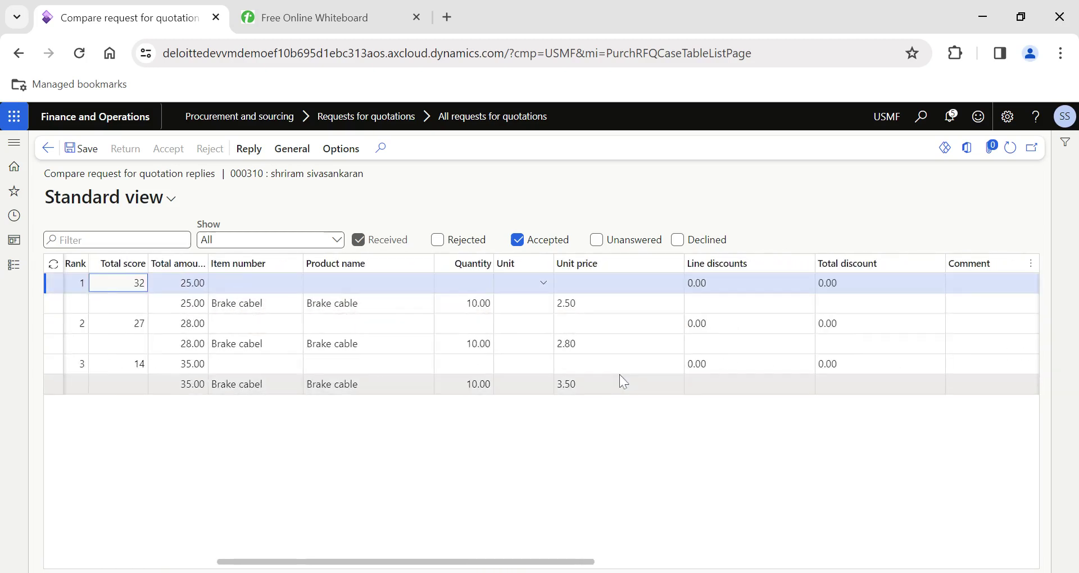
pyautogui.hscroll(10, 621, 376)
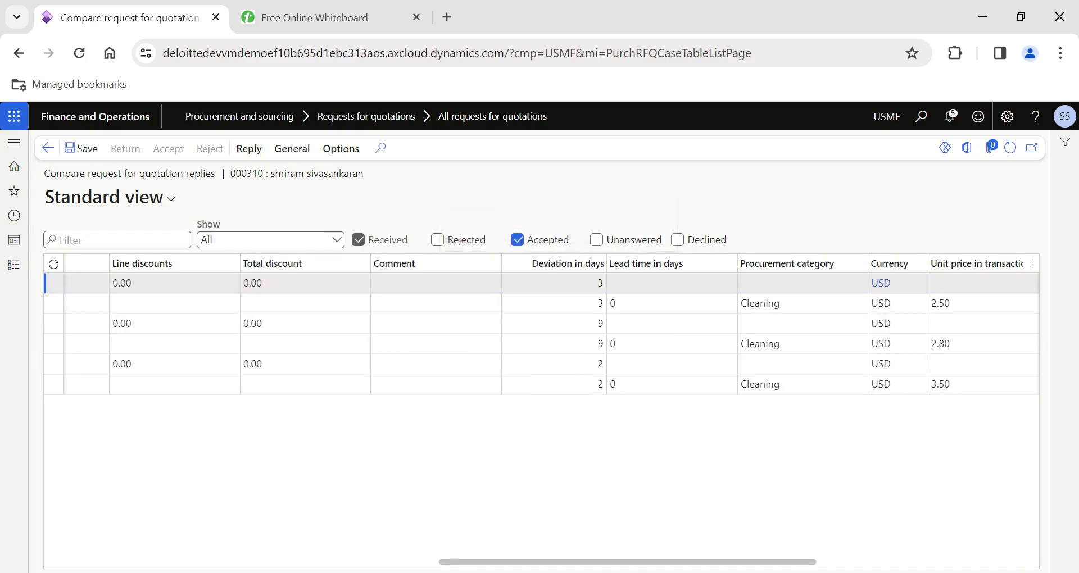
pyautogui.click(553, 303)
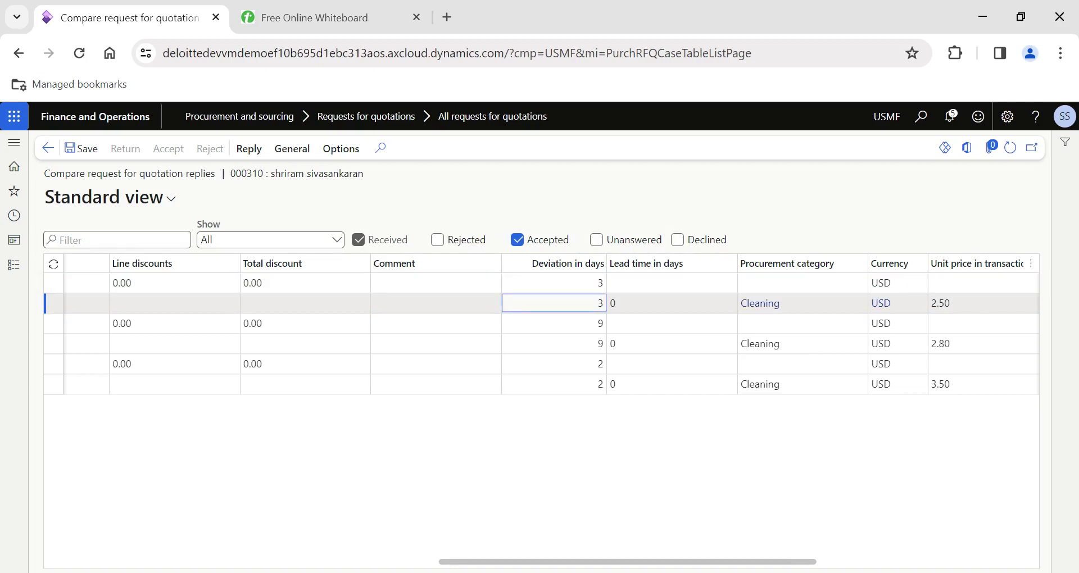
pyautogui.hscroll(-5, 402, 316)
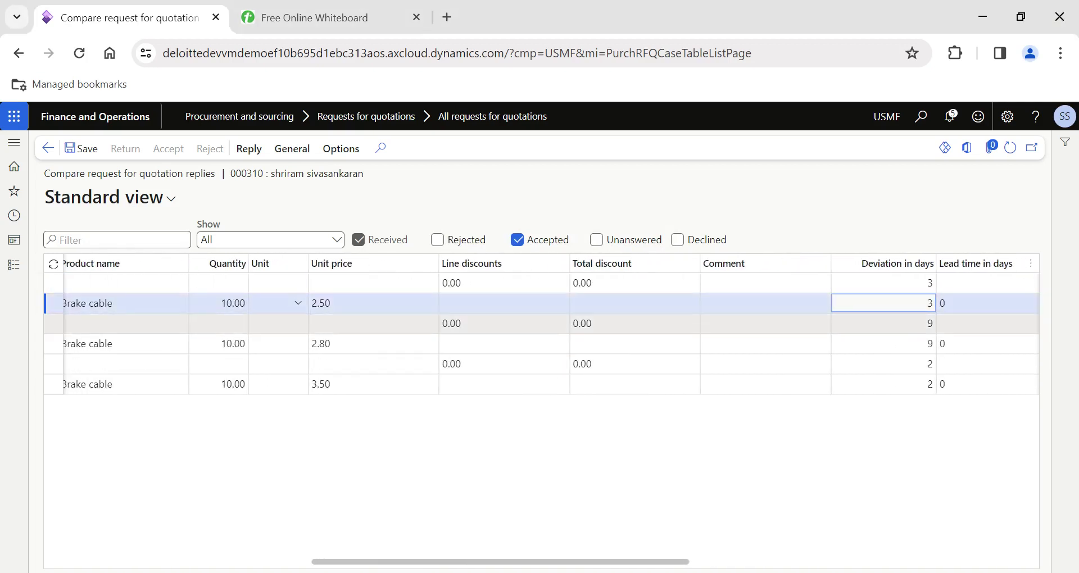
pyautogui.hscroll(10, 398, 319)
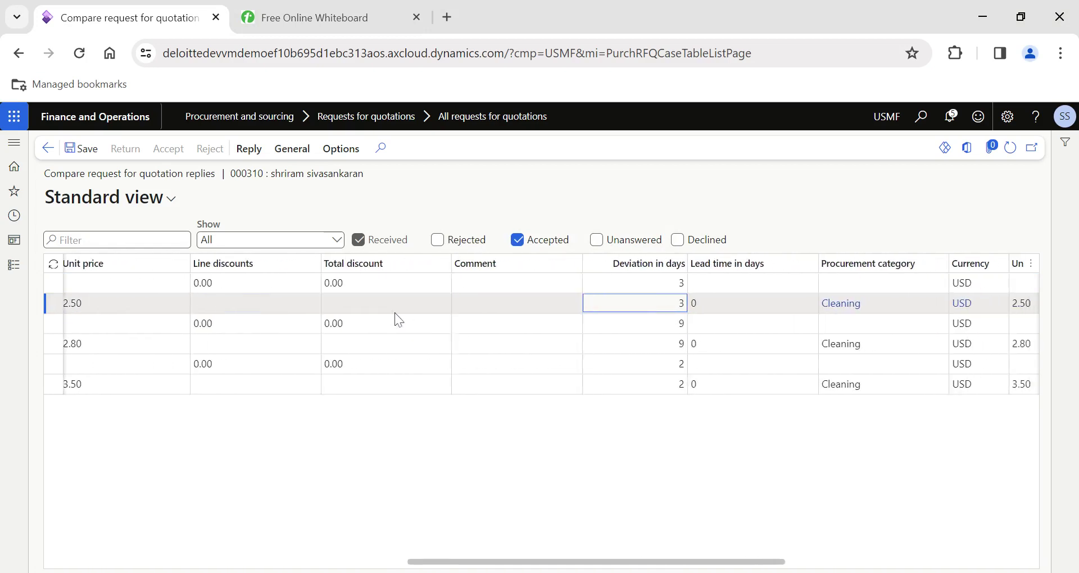
pyautogui.hscroll(-10, 583, 297)
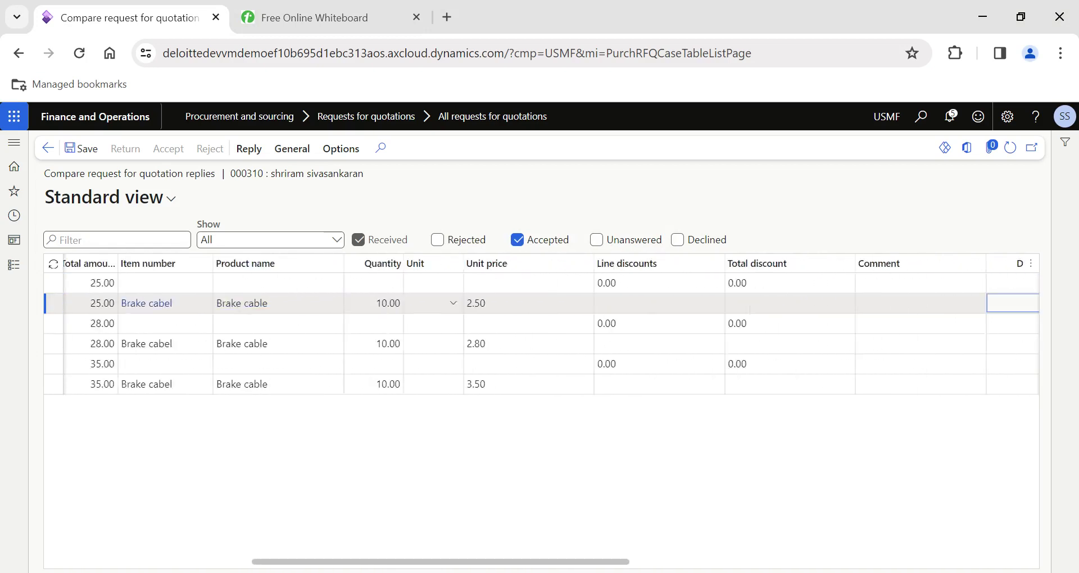
pyautogui.click(582, 297)
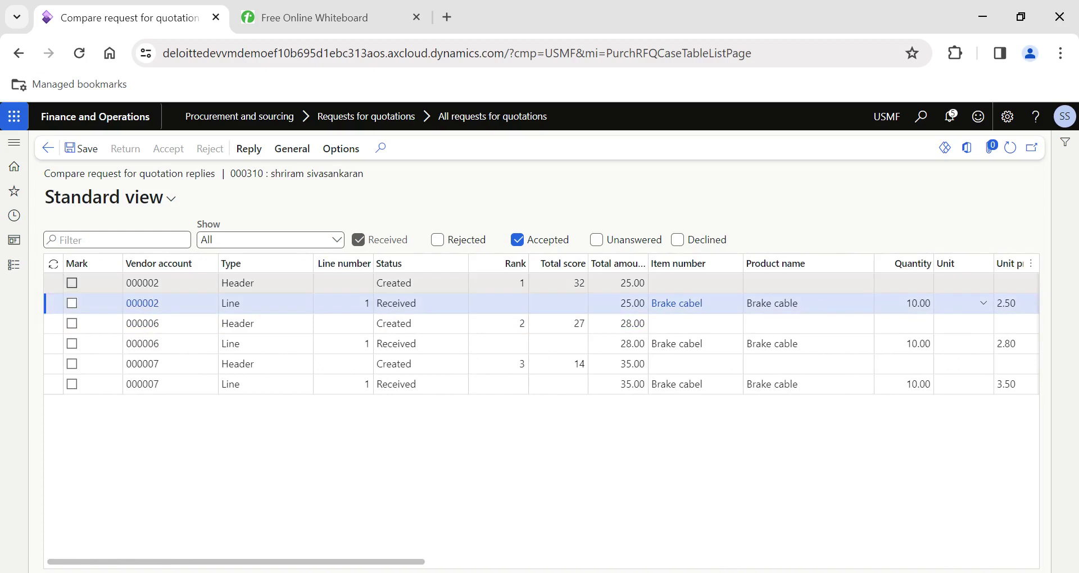
# Step: Mark Opal Audio's Brake cabel reply line and accept its quotation
pyautogui.click(72, 303)
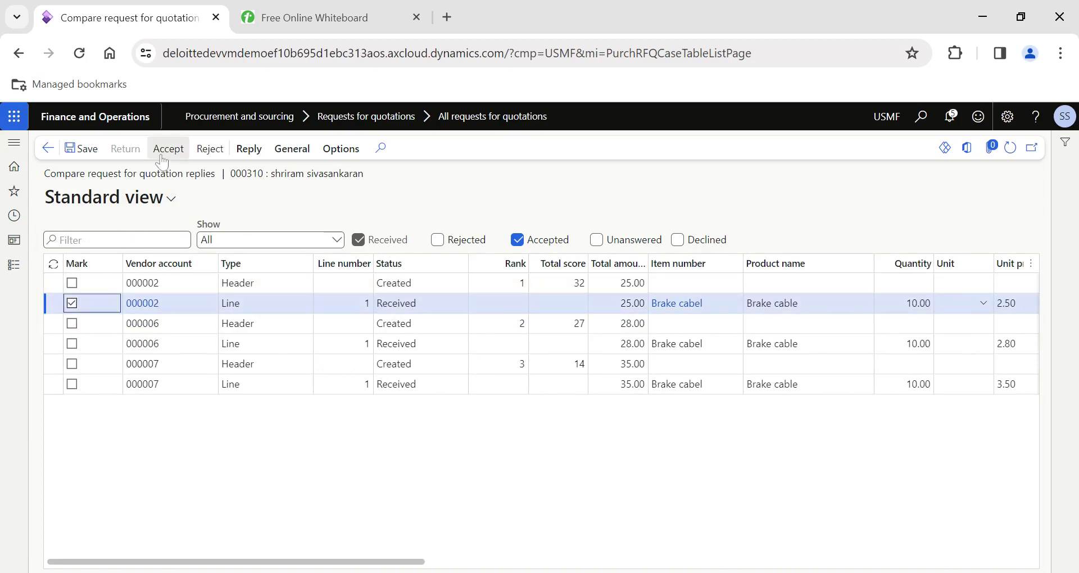
pyautogui.click(161, 159)
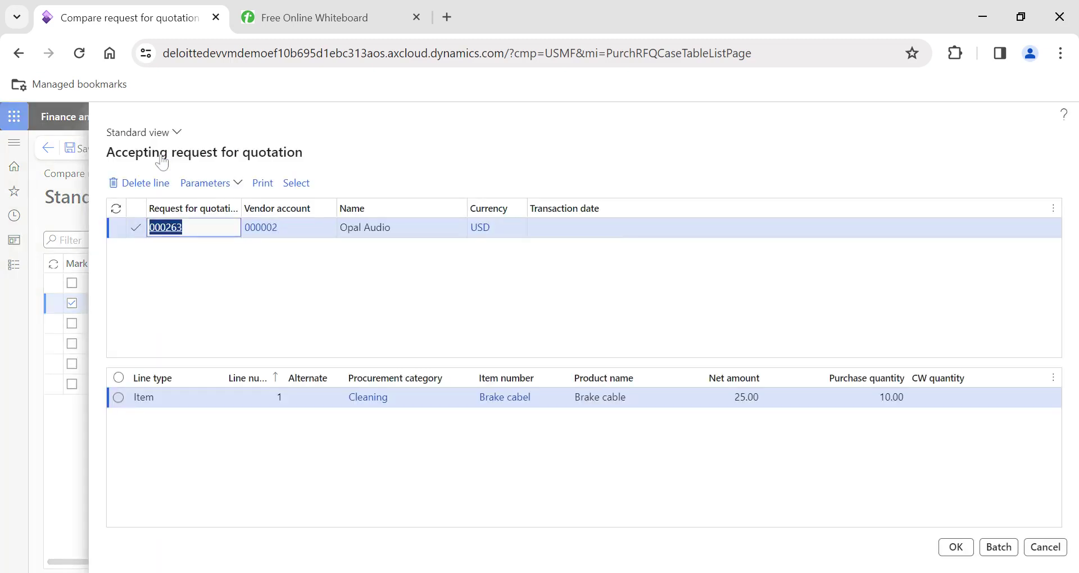
pyautogui.click(956, 547)
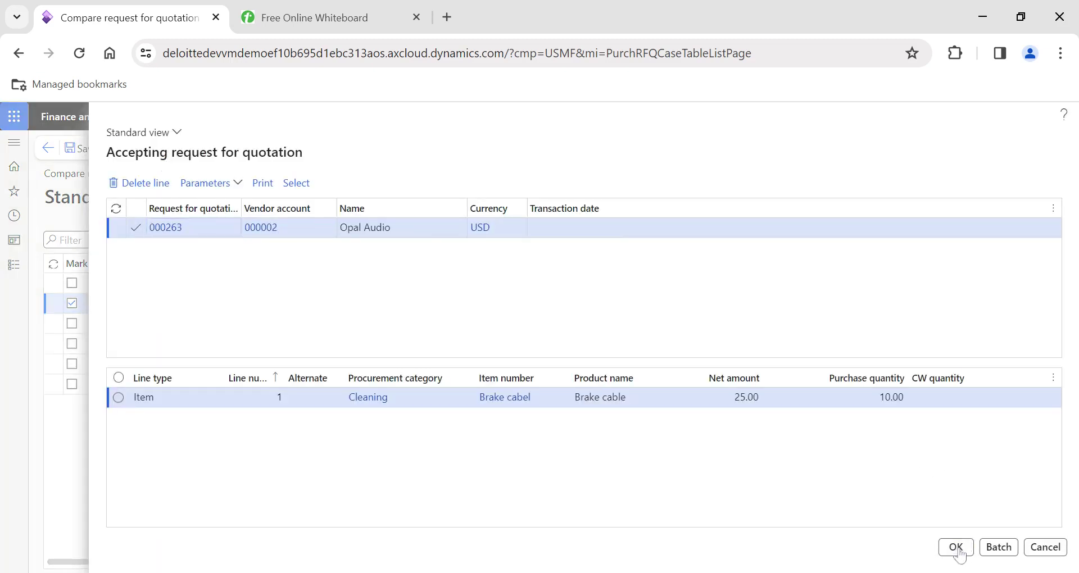
# Step: Check the bid process flowchart on the whiteboard while the acceptance runs, and confirm rejecting the Skybag B and Compaq quotations
pyautogui.click(293, 27)
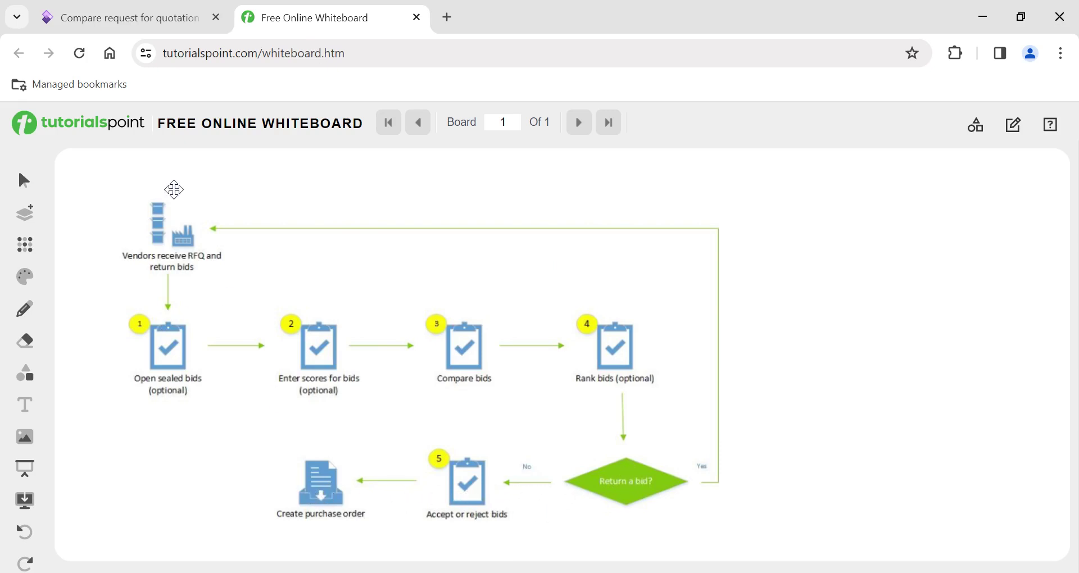
pyautogui.click(135, 23)
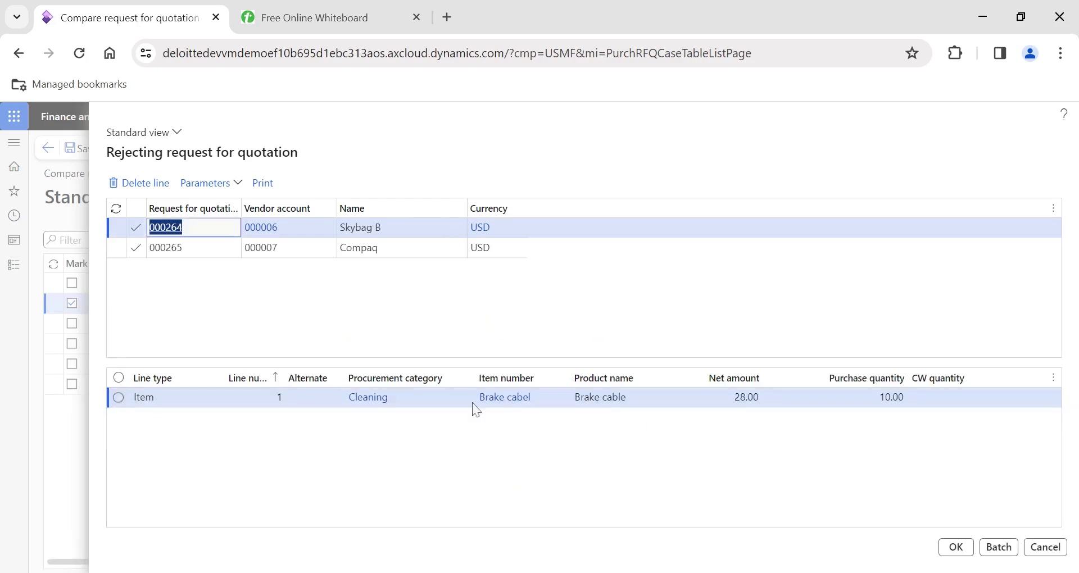
pyautogui.click(956, 547)
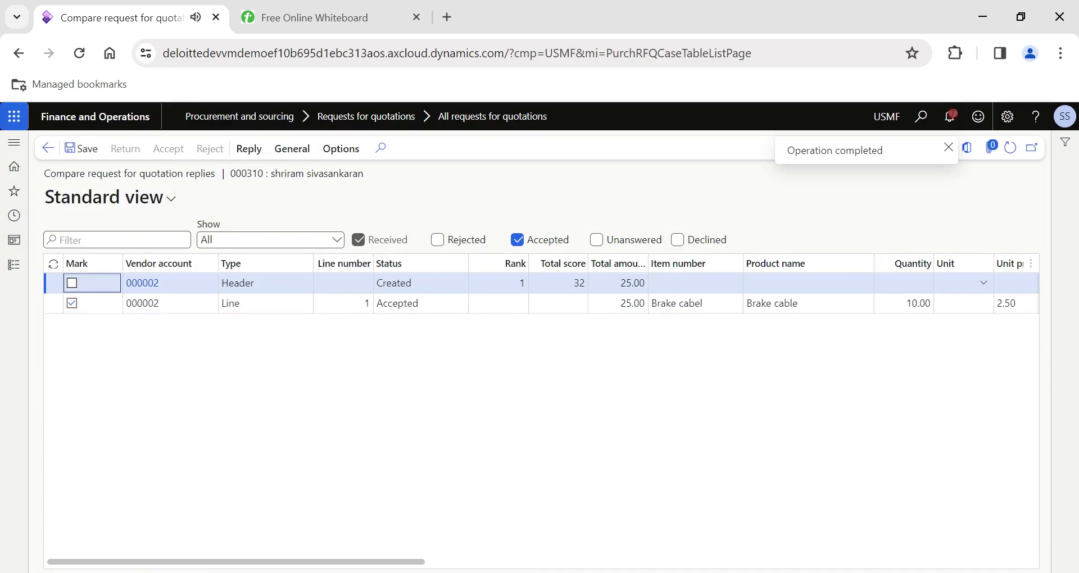
# Step: Return to the RFQ case and review its header and line details
pyautogui.click(48, 147)
pyautogui.scroll(-3, 408, 478)
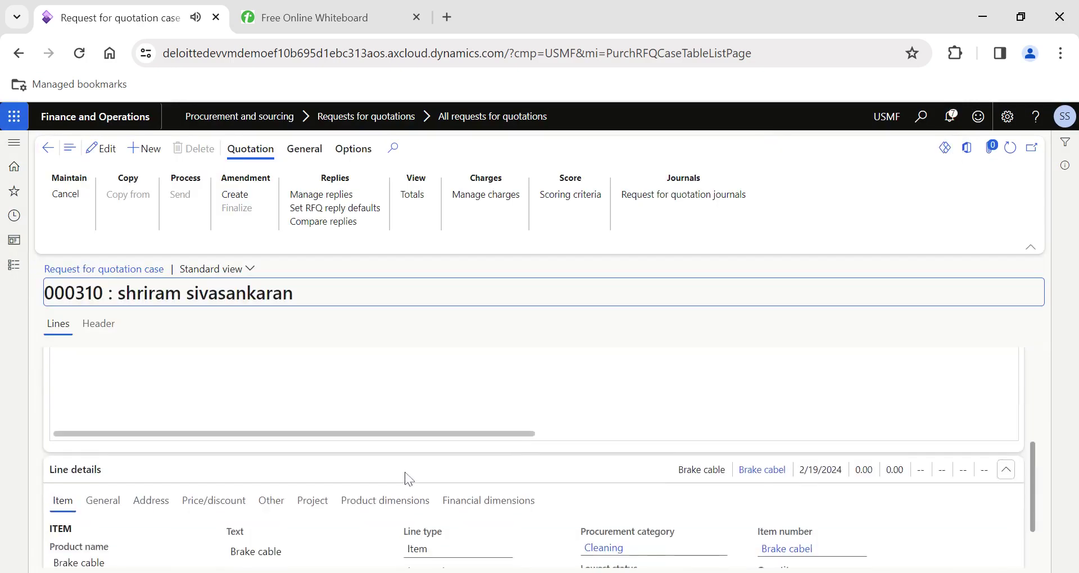
pyautogui.scroll(5, 409, 478)
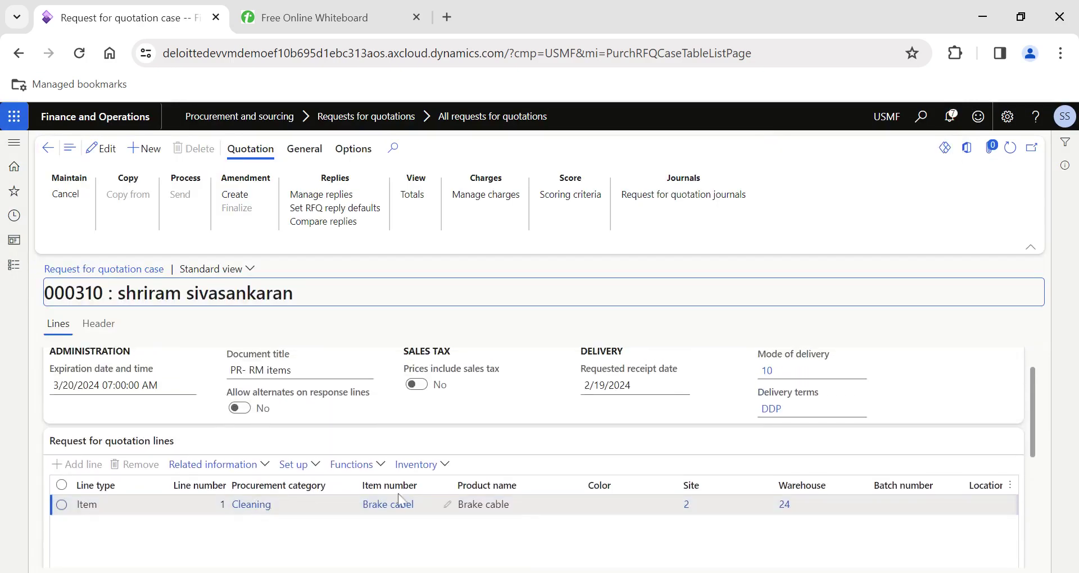
pyautogui.scroll(1, 172, 424)
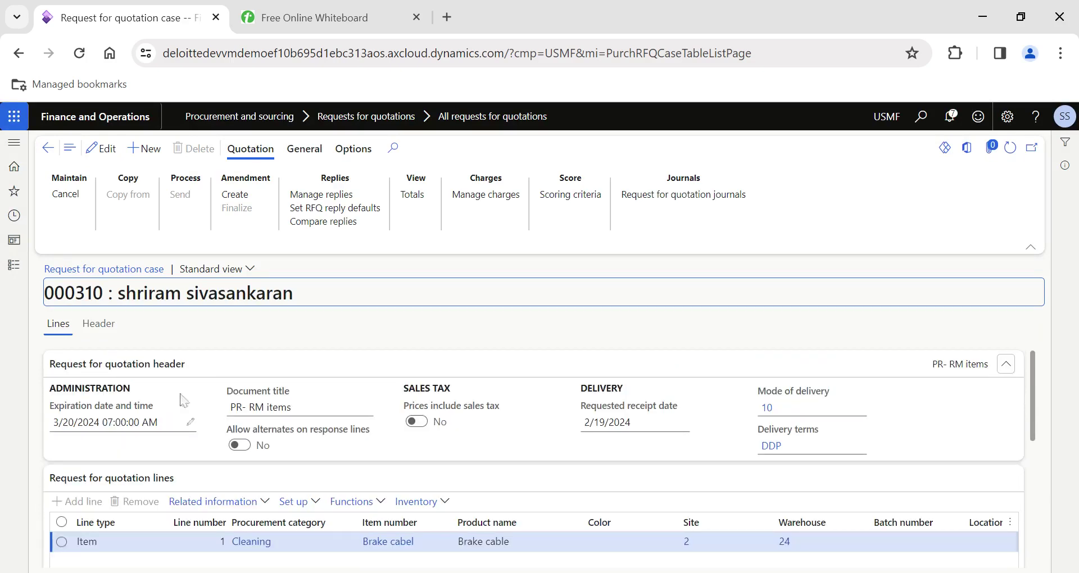
pyautogui.scroll(-5, 209, 438)
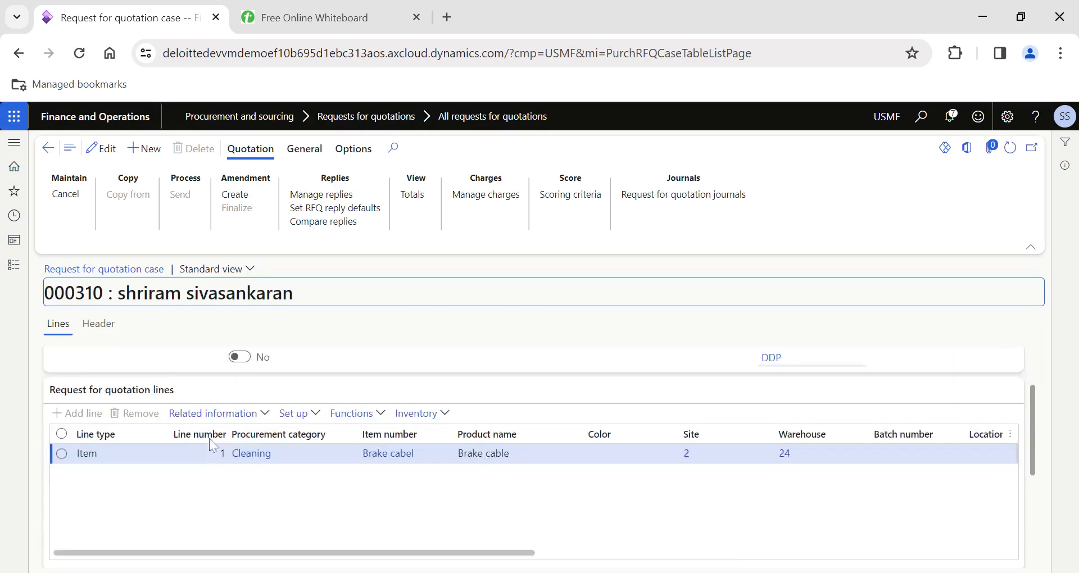
# Step: Return to the list of all requests for quotations and refresh it to check the PR- RM items case's lowest and highest status
pyautogui.press('Escape')
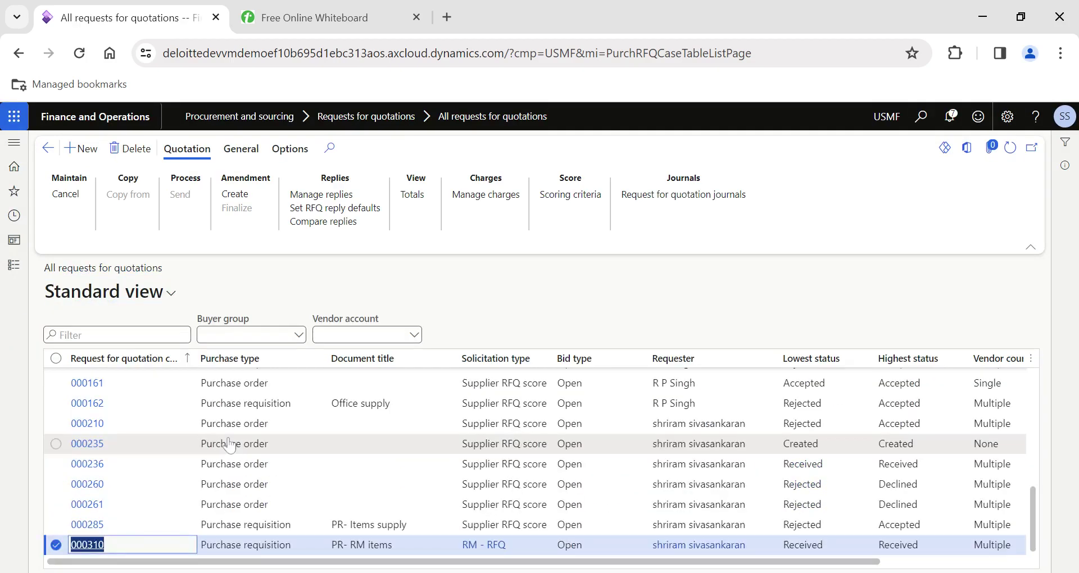
pyautogui.click(803, 544)
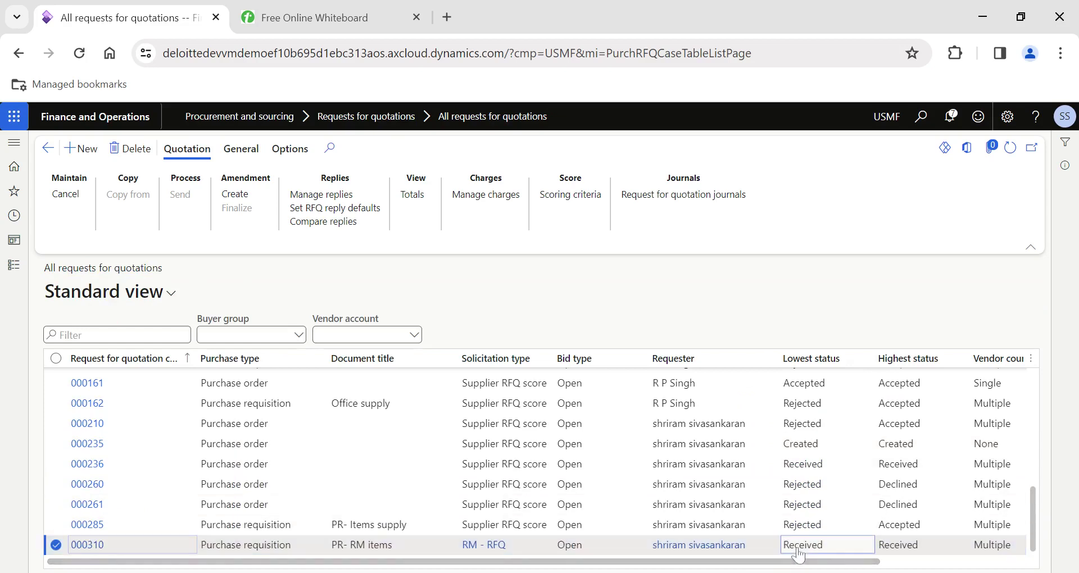
pyautogui.click(898, 544)
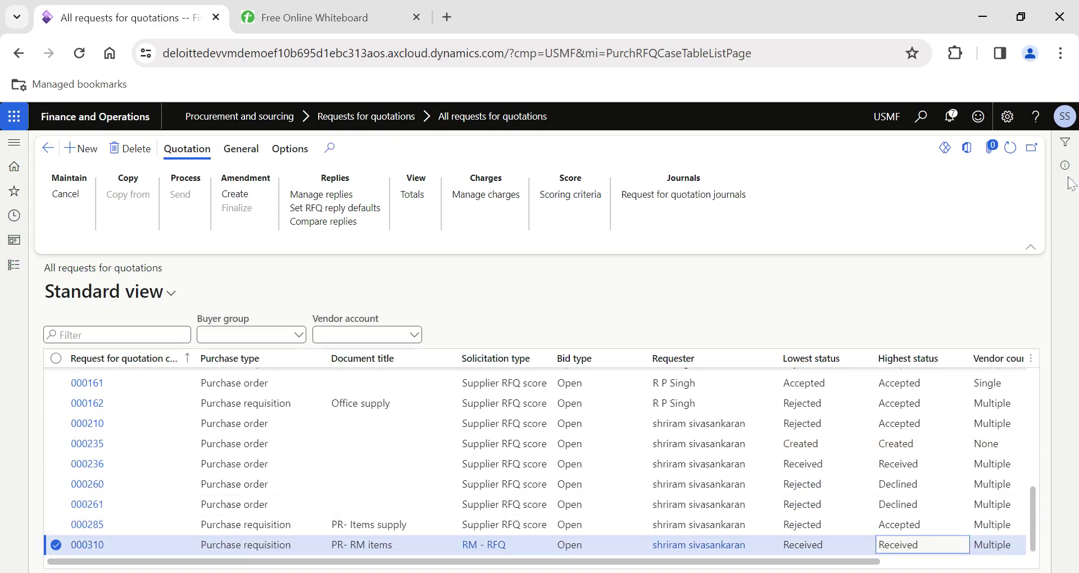
pyautogui.click(1009, 147)
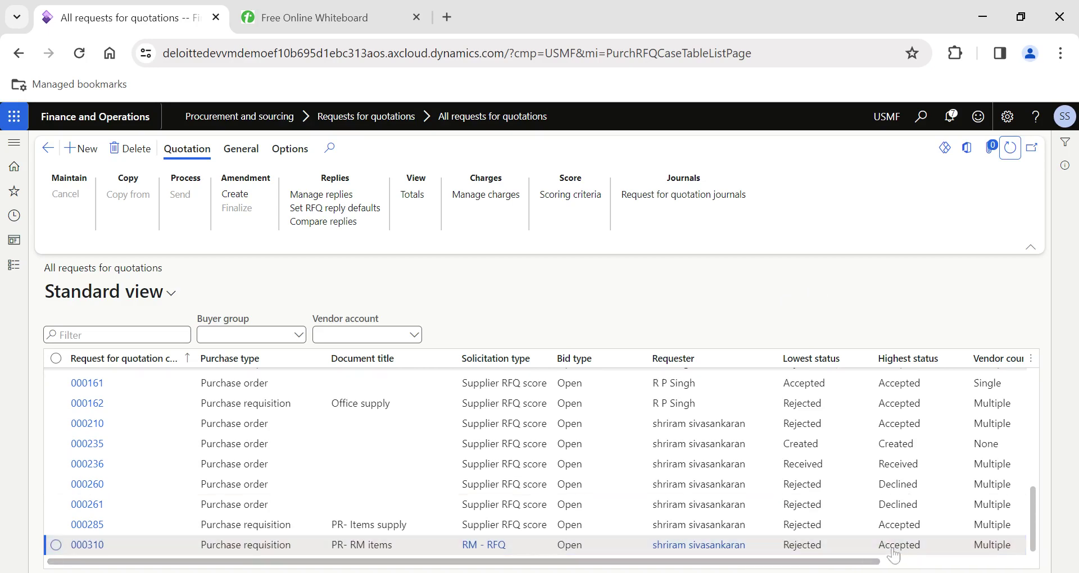
pyautogui.click(922, 550)
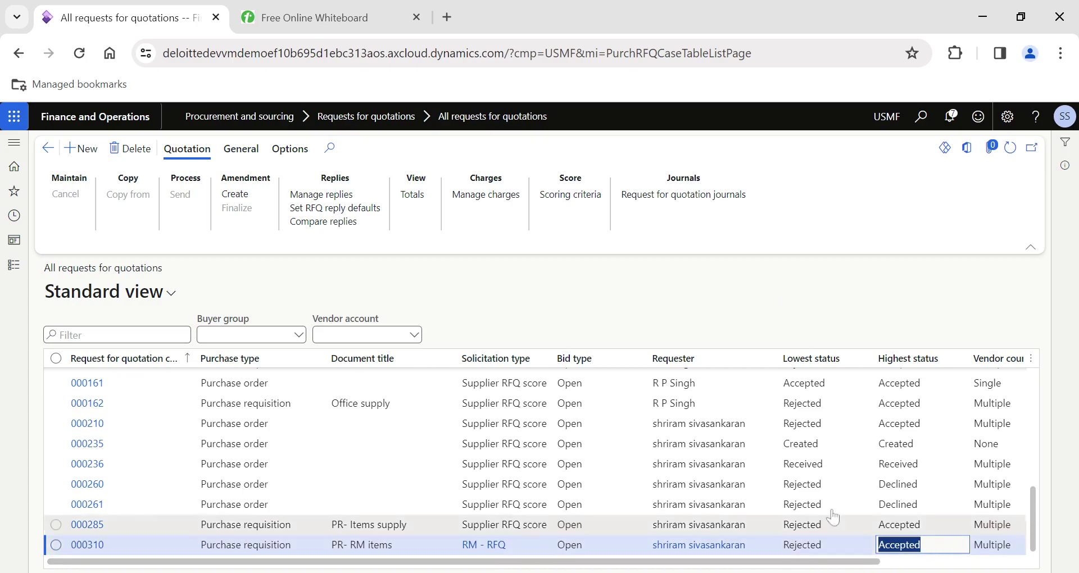
# Step: Review the purchase order stage in the whiteboard flowchart, and go to the Finance and Operations home page
pyautogui.click(21, 269)
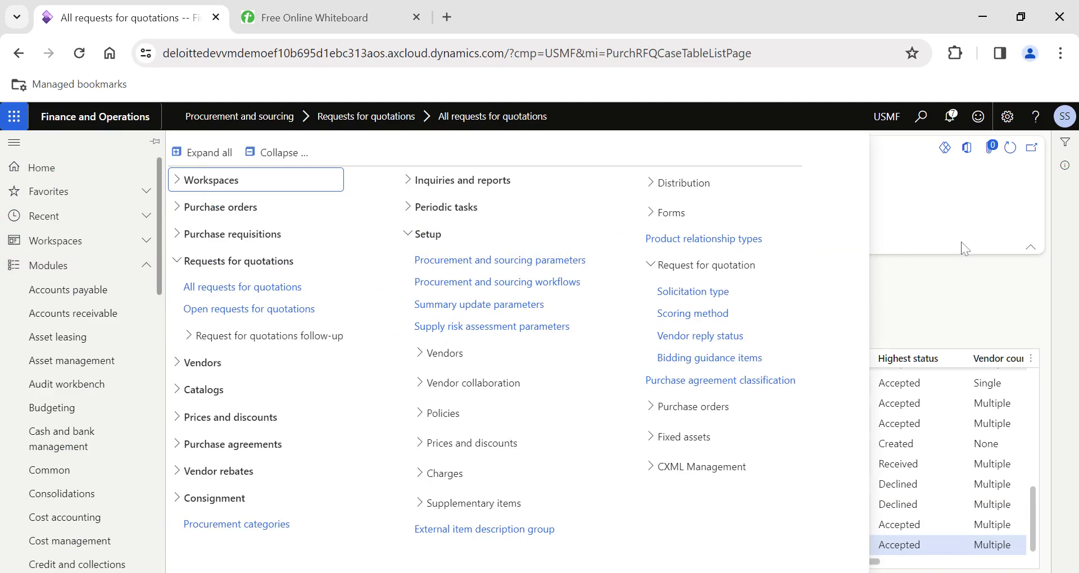
pyautogui.click(899, 250)
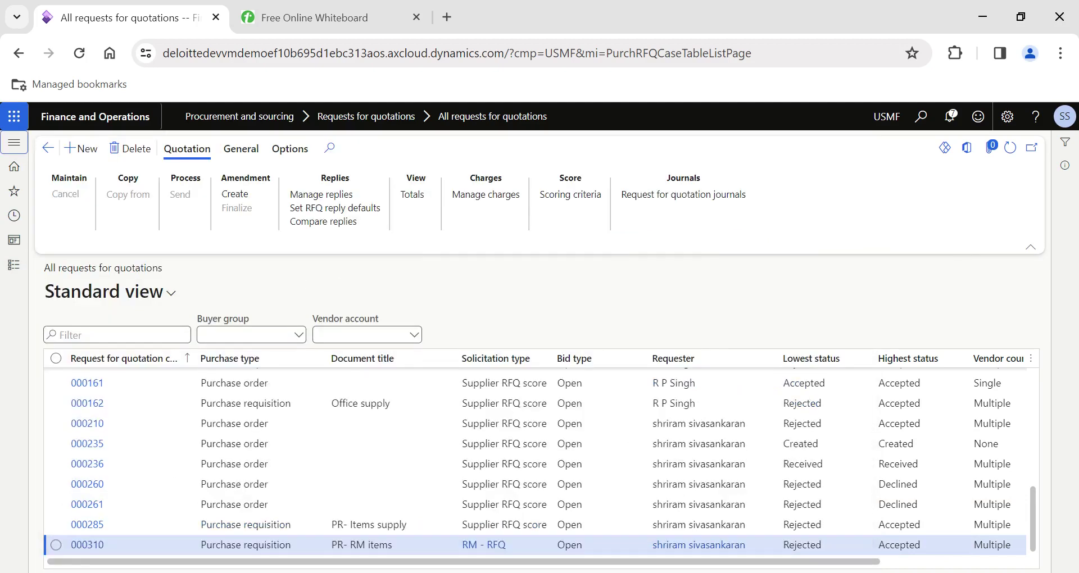
pyautogui.click(293, 23)
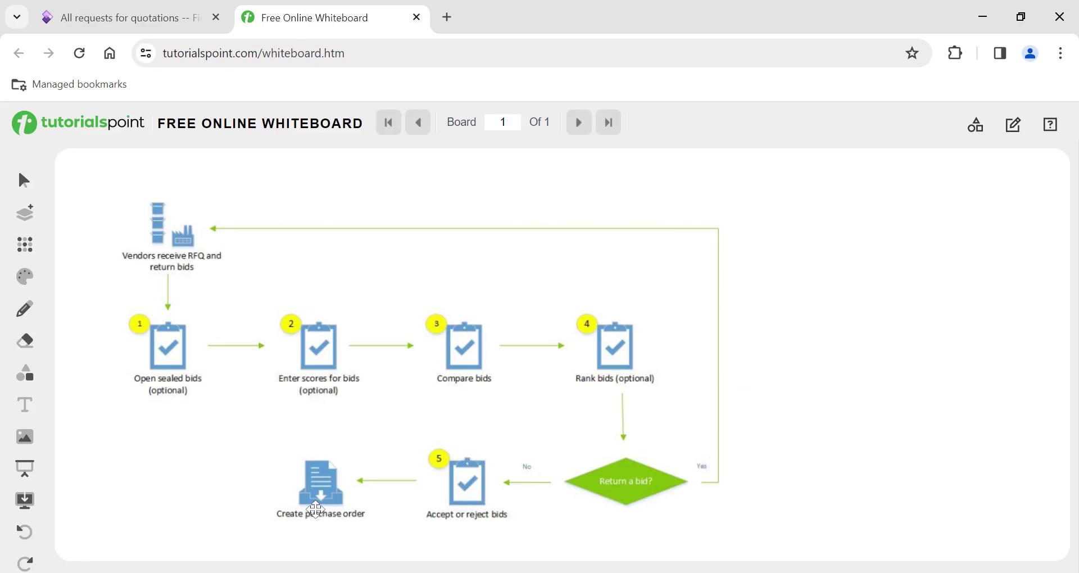
pyautogui.click(110, 19)
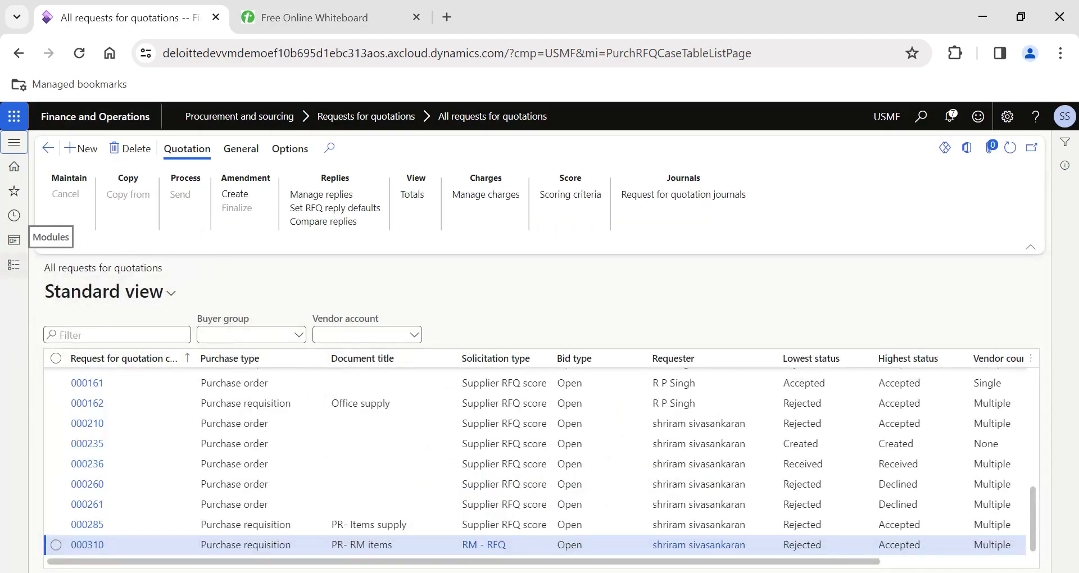
pyautogui.click(95, 118)
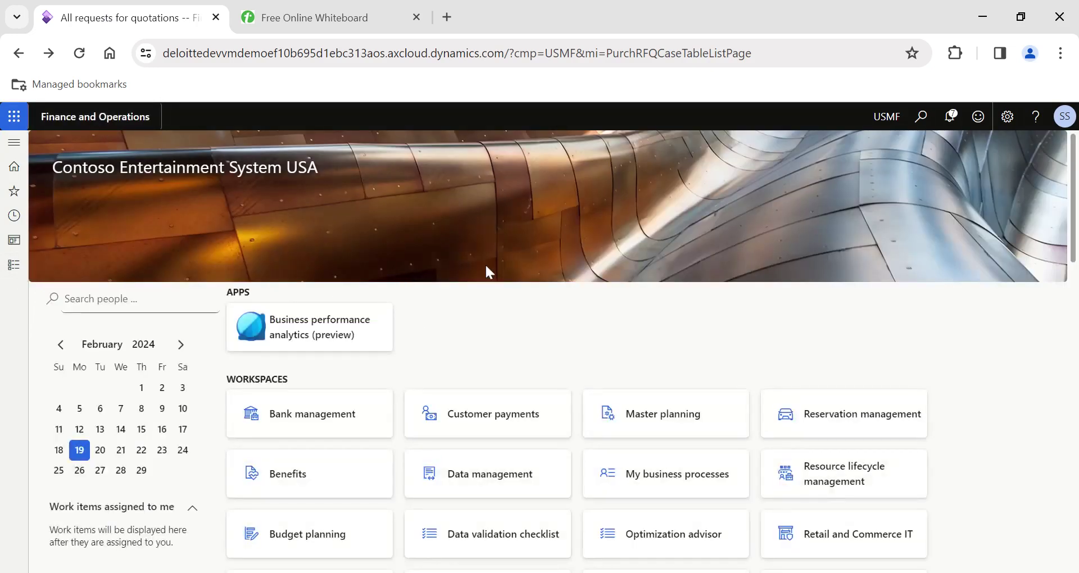